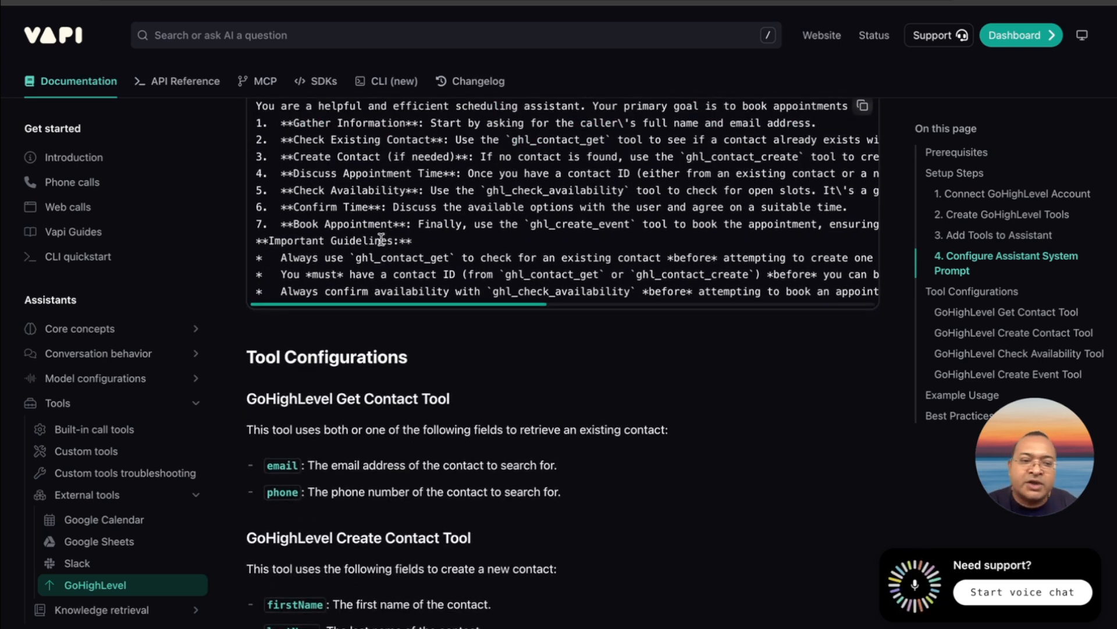
Switch to VoiceAIWrapper and view the voice AI providers that can be connected
scroll(381, 240, down, 2)
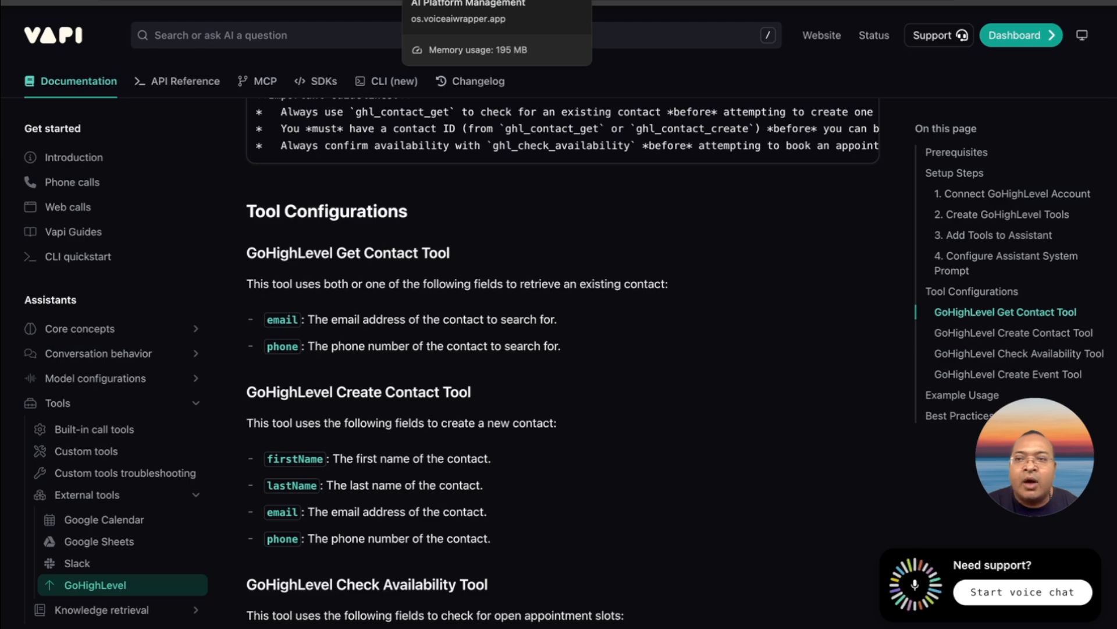
click(452, 1)
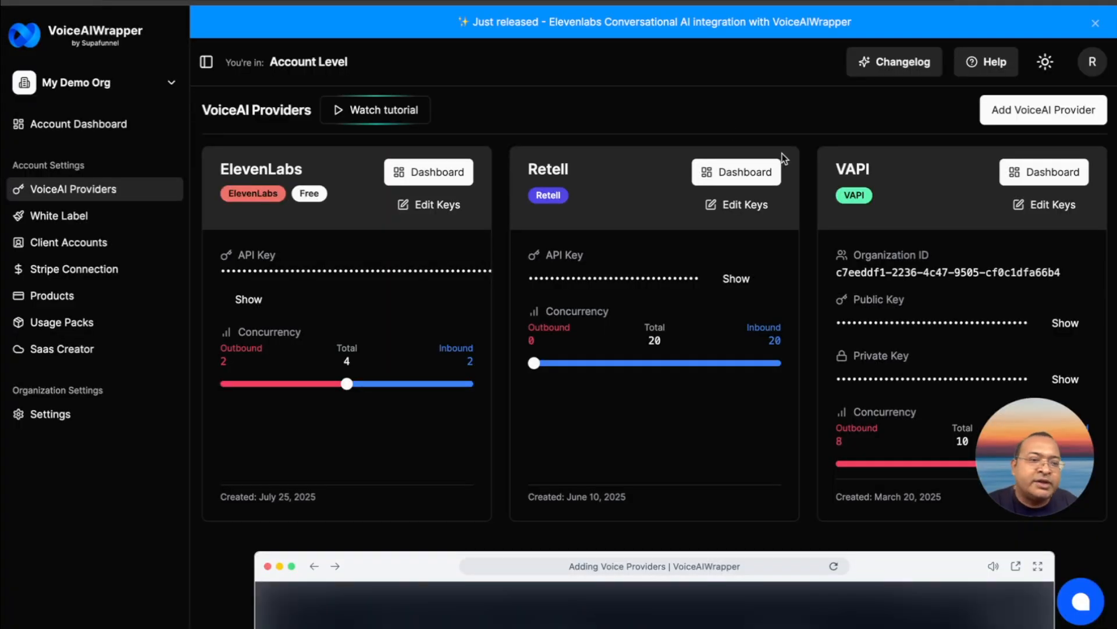
click(1004, 113)
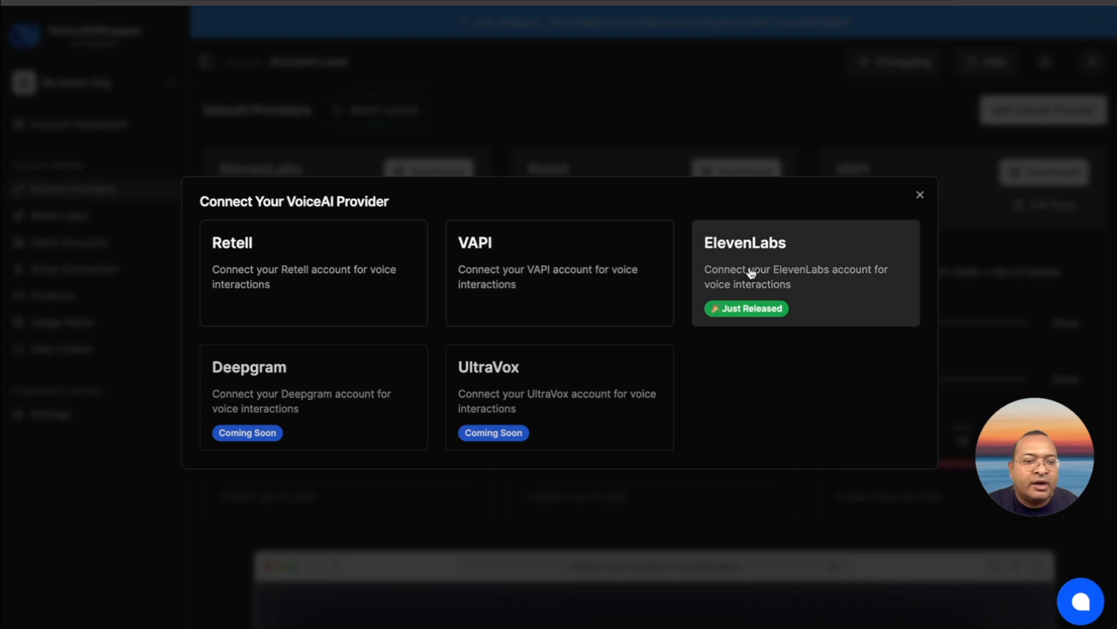
click(920, 196)
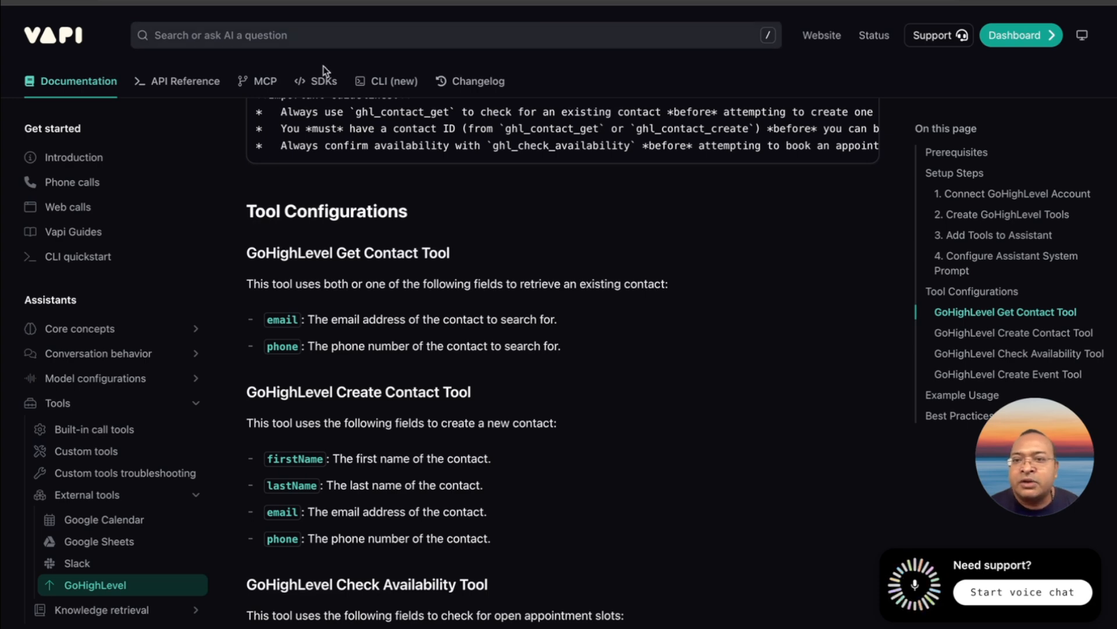
Go back through the GoHighLevel tool creation and assistant setup sections of the Vapi documentation
scroll(361, 163, up, 10)
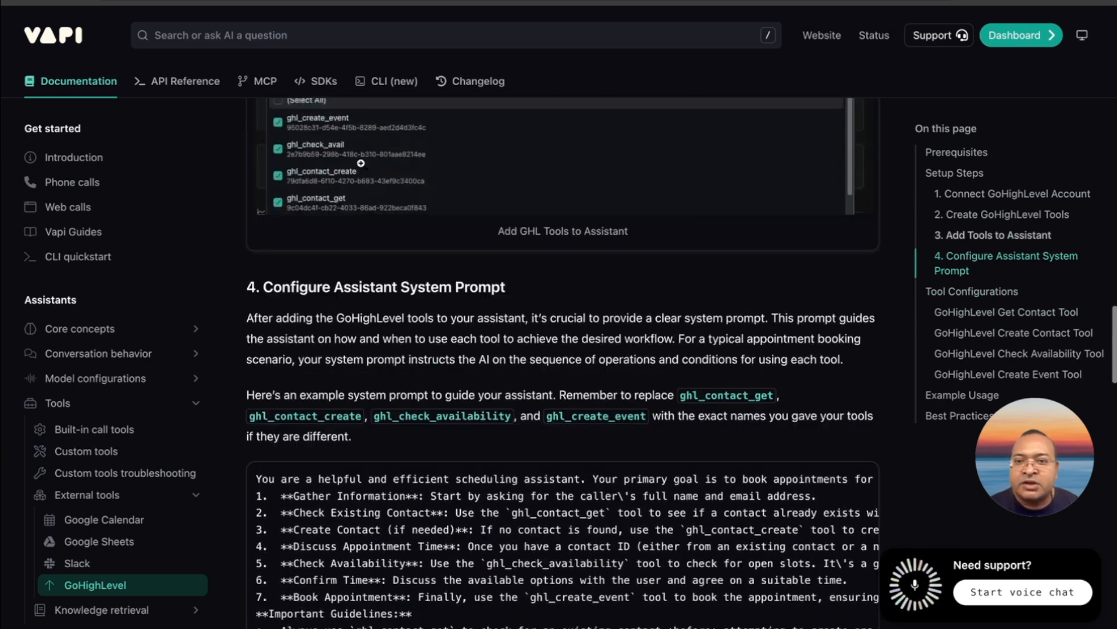
scroll(360, 163, up, 10)
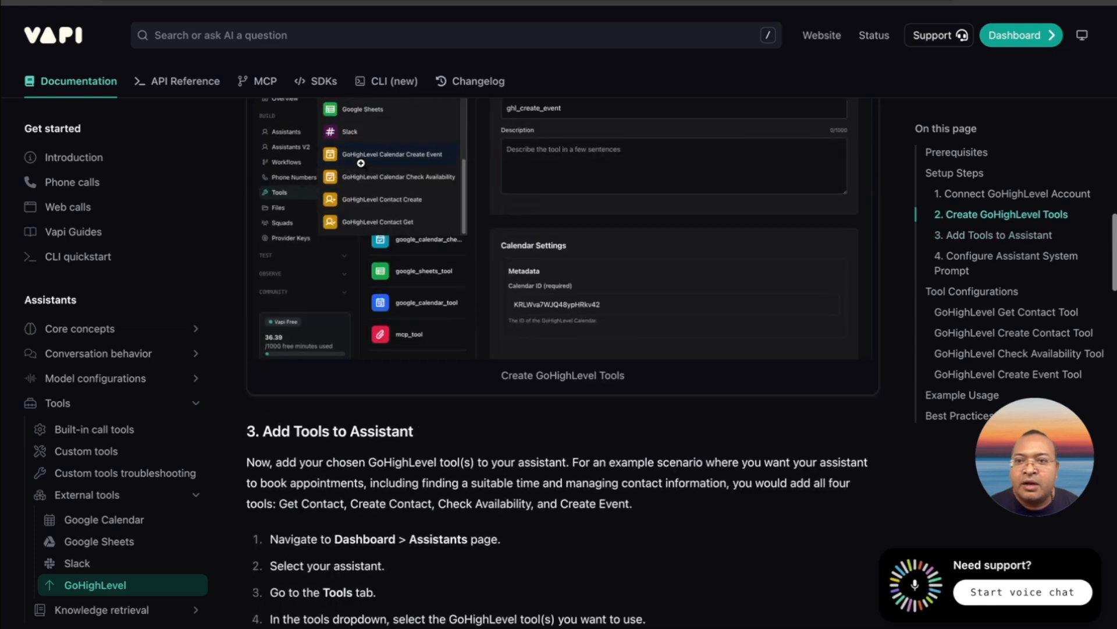
scroll(360, 163, up, 1)
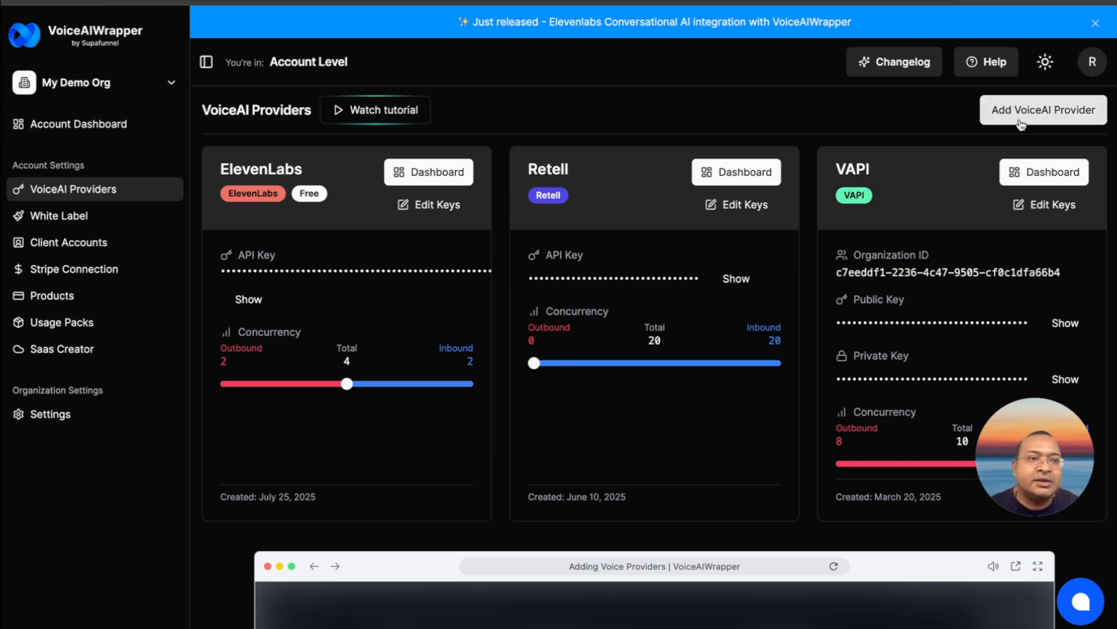
Switch to VoiceAIWrapper and view the form for connecting a Vapi account as a provider
click(997, 110)
click(517, 279)
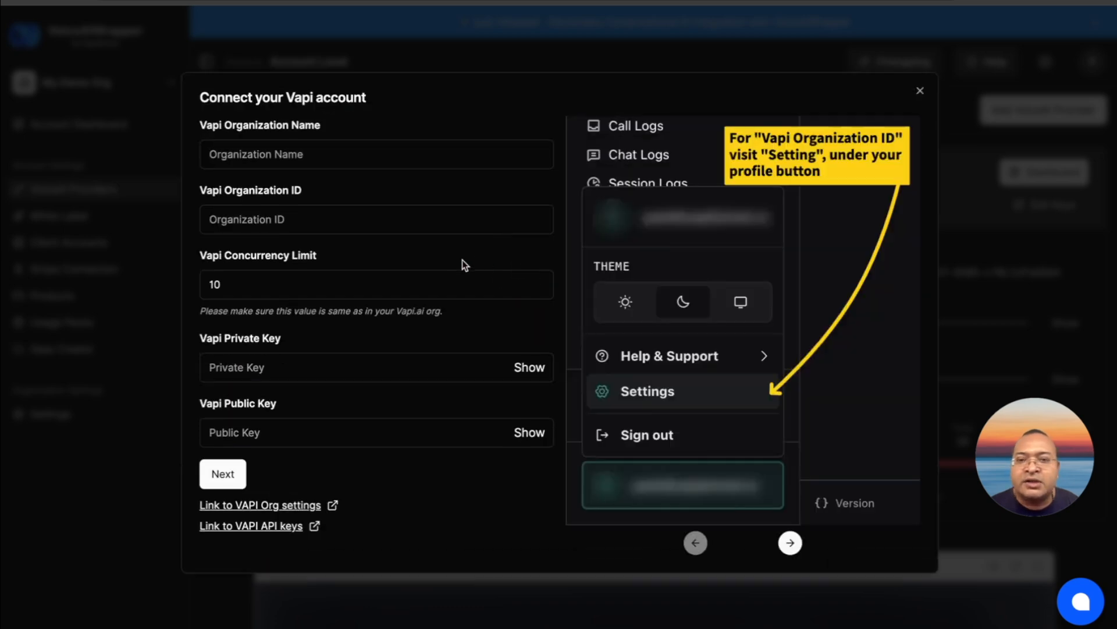
click(919, 93)
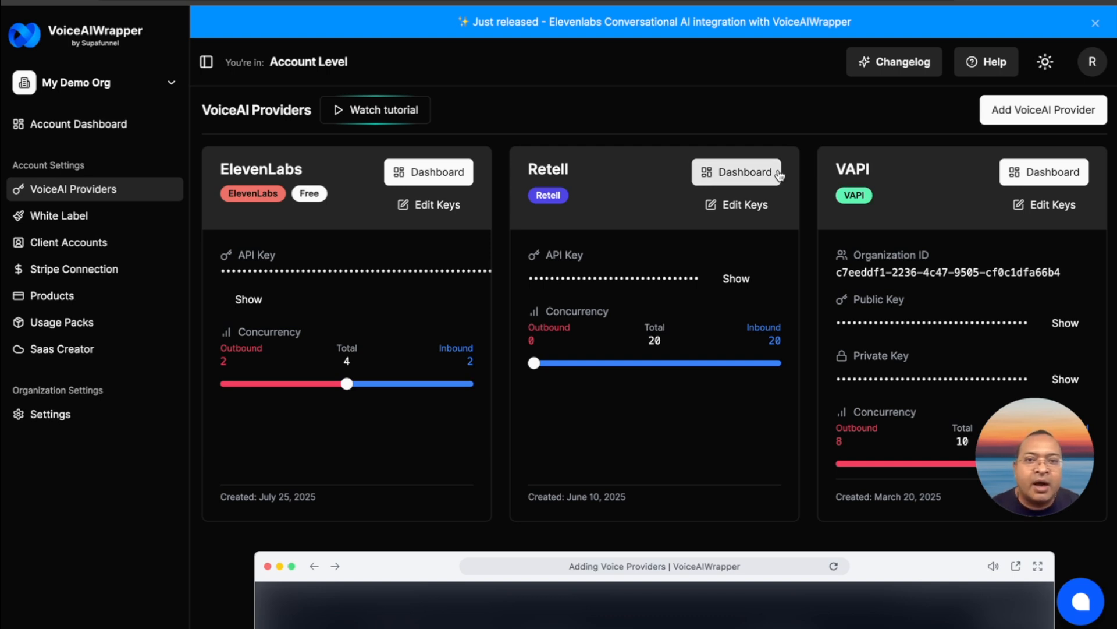
Open the Sample Campaign from the campaign list of the connected VAPI provider
click(1025, 176)
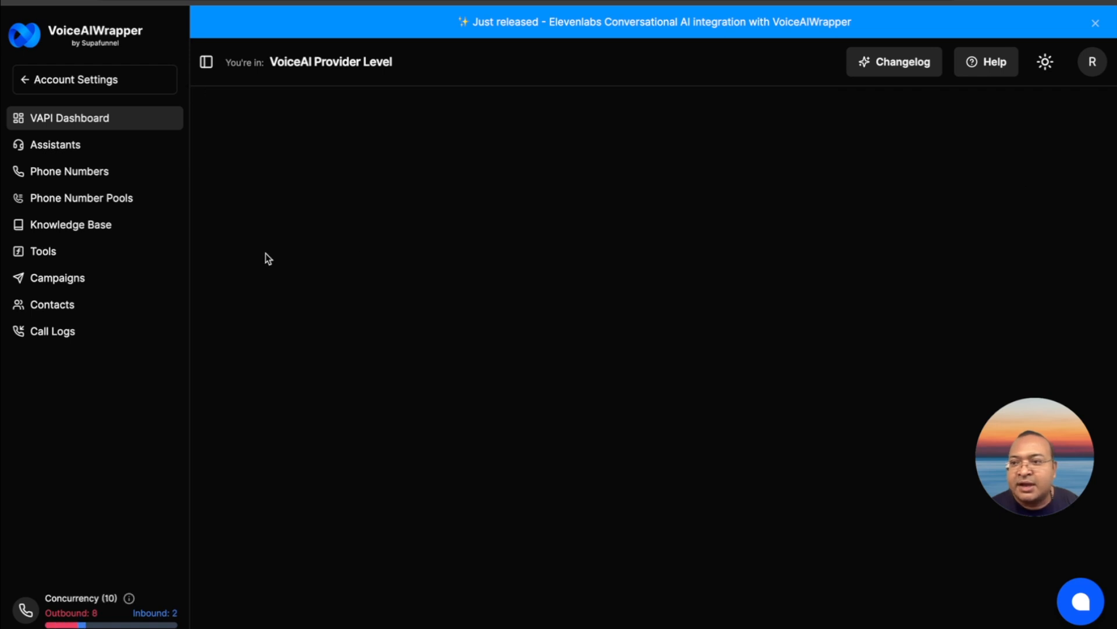
click(112, 277)
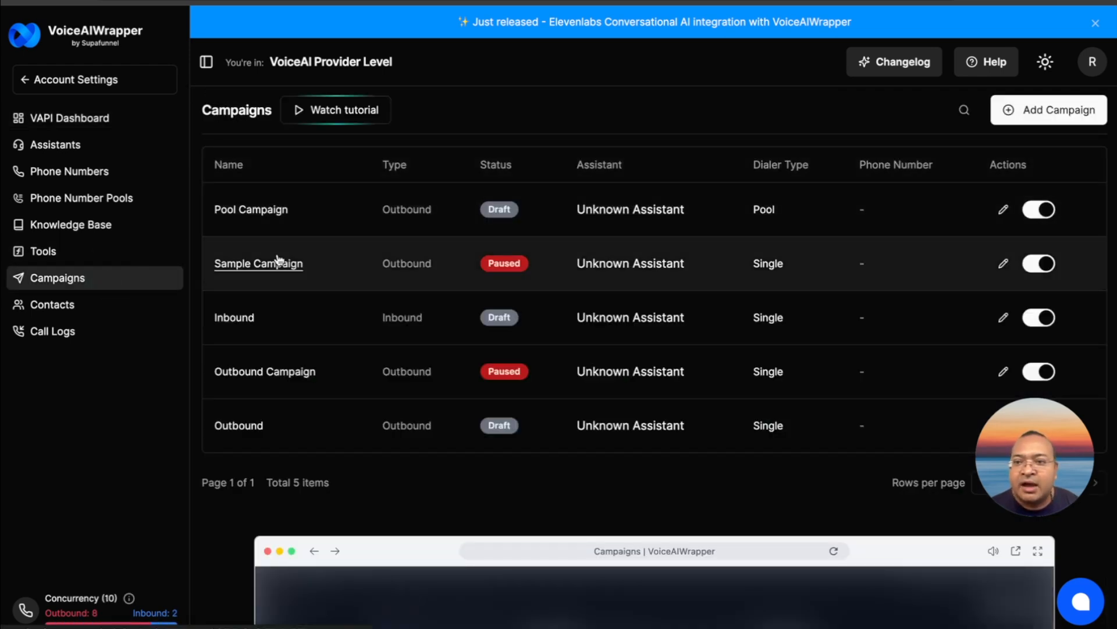
click(277, 260)
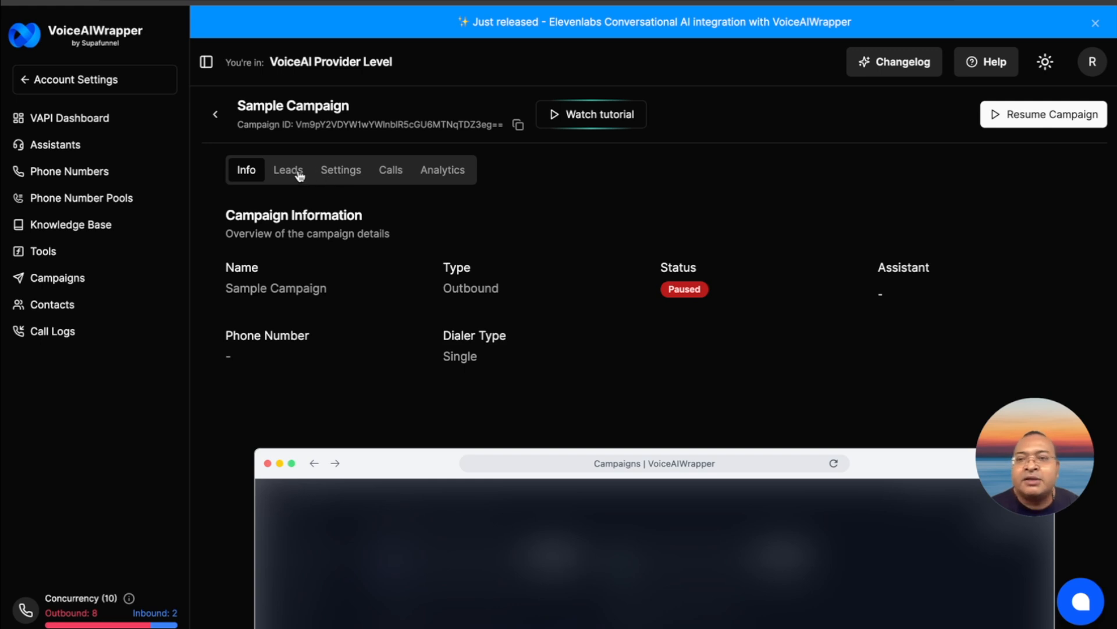
View the Sample Campaign's leads and the API operations offered for managing them
click(300, 176)
click(806, 259)
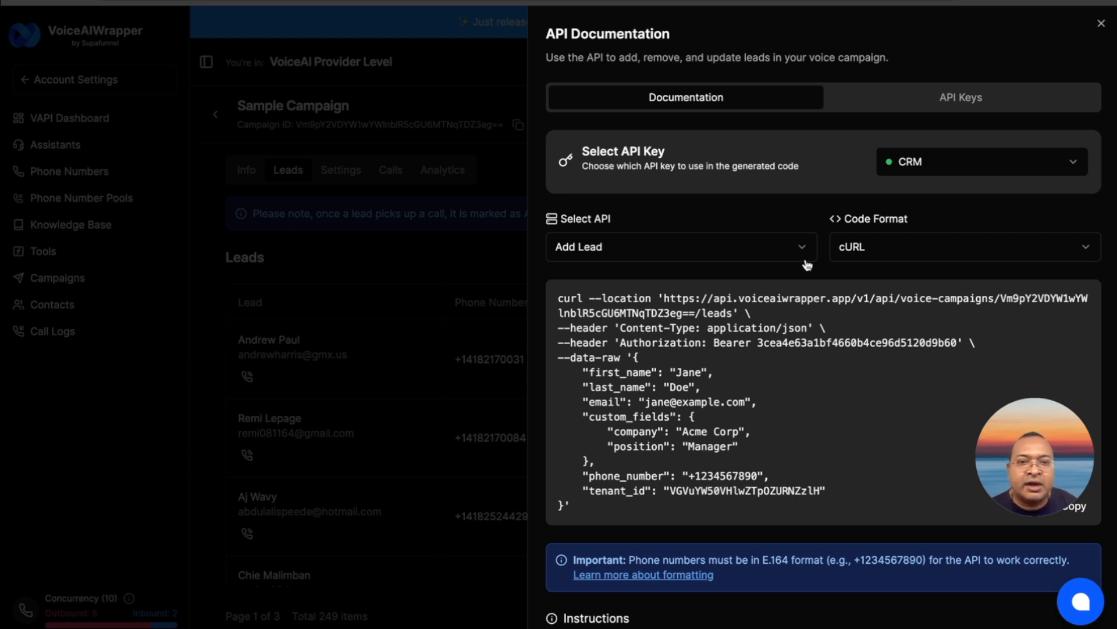
click(777, 255)
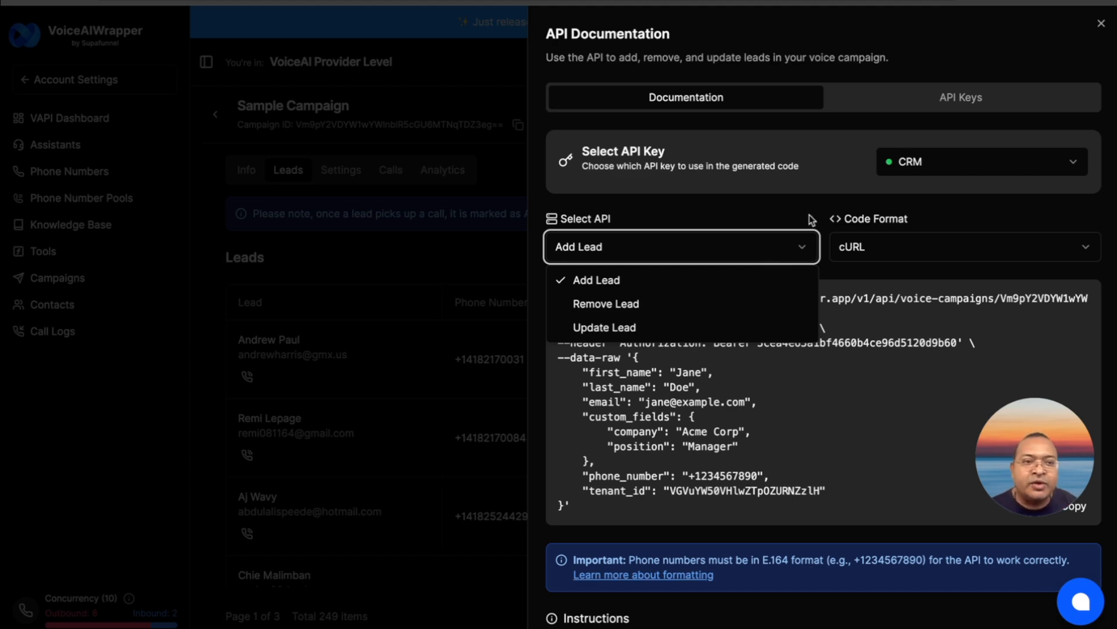
click(1100, 23)
click(1100, 23)
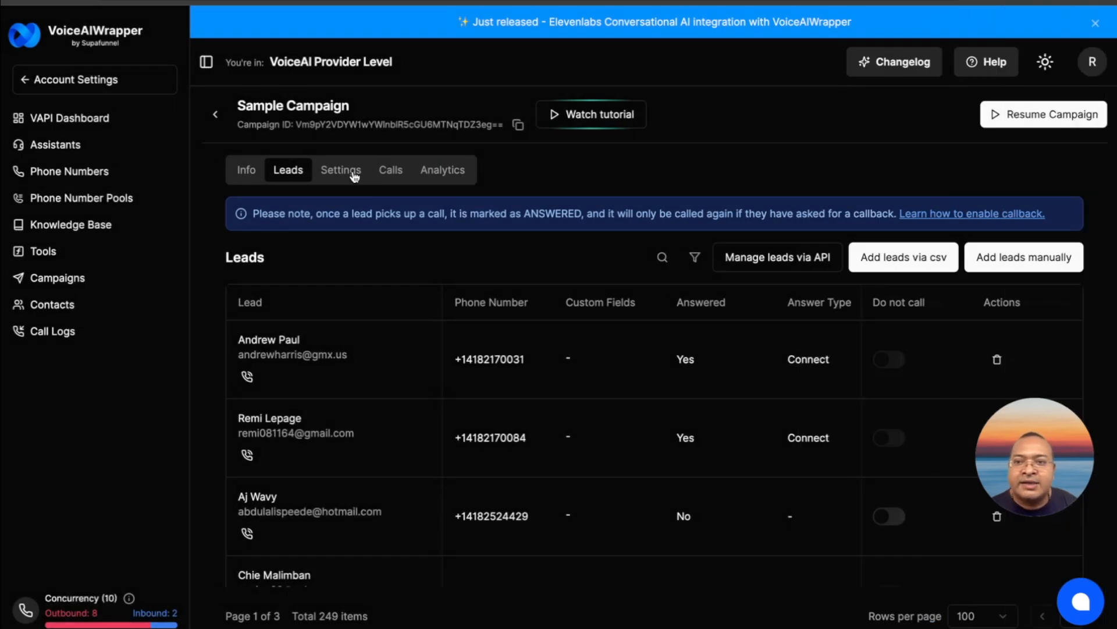
Examine the Sample Campaign's outbound call settings and its optional webhook URL setting
click(353, 173)
scroll(404, 250, down, 5)
scroll(403, 251, down, 8)
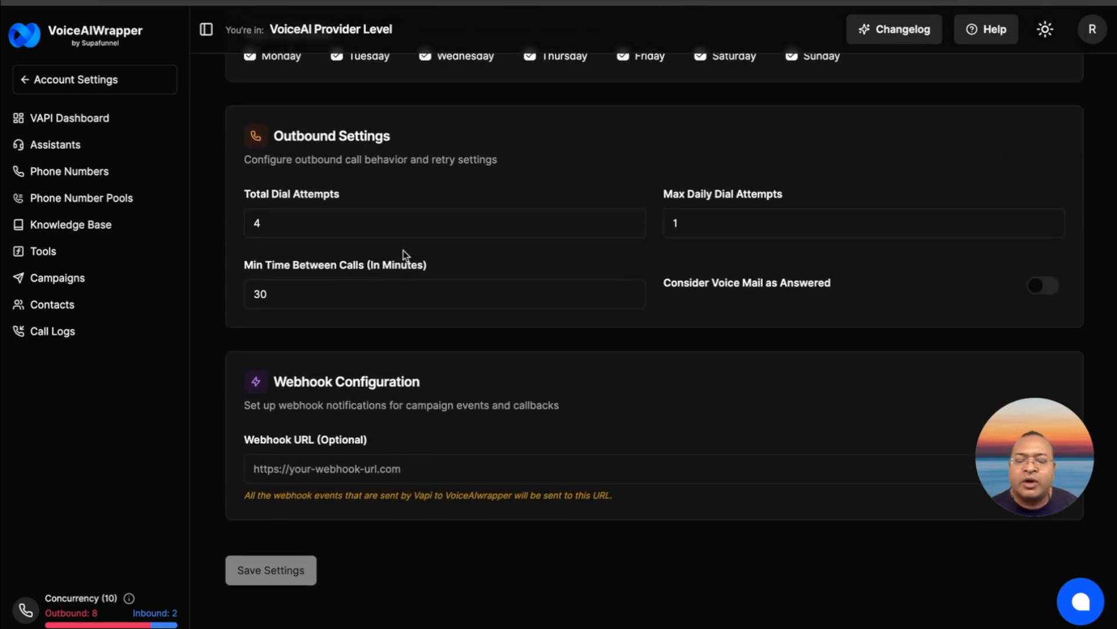
click(335, 470)
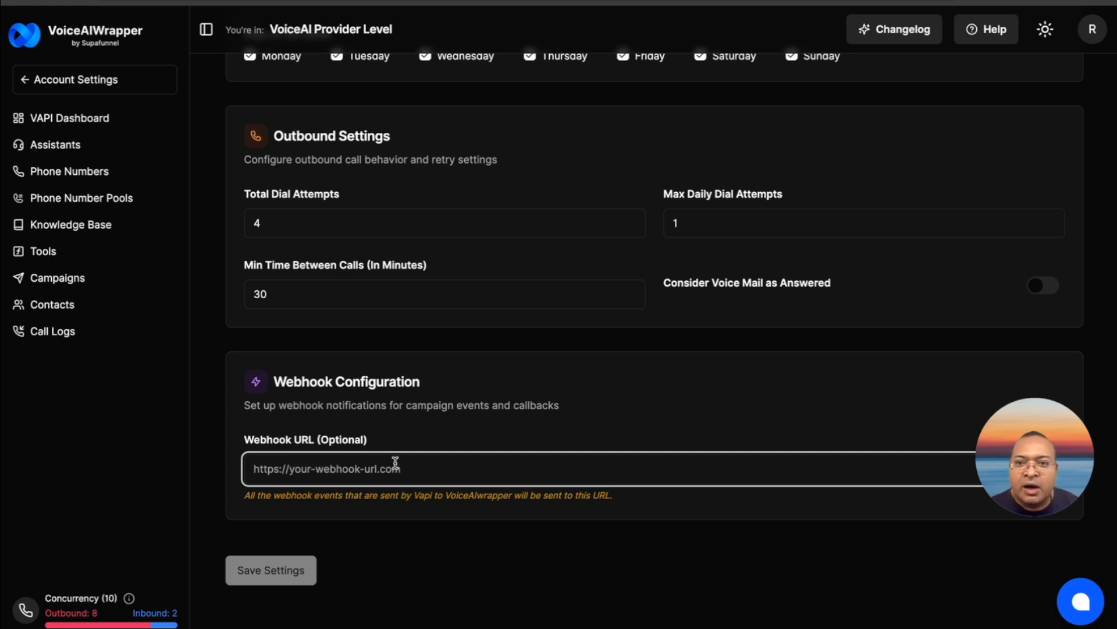
scroll(395, 464, up, 3)
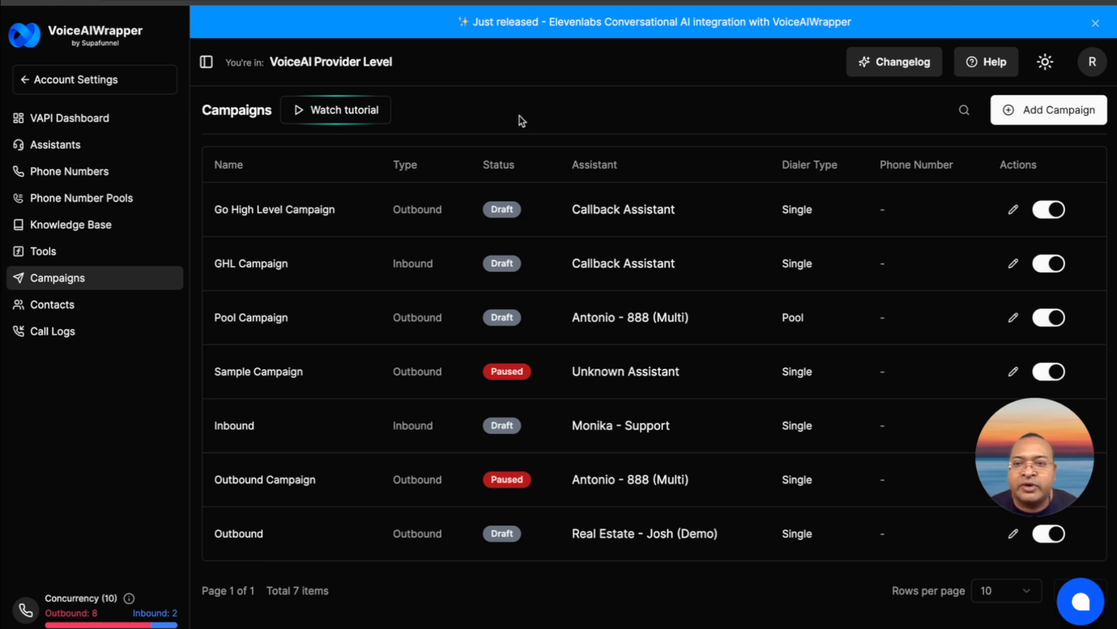
Open the lead API documentation of the Go High Level Campaign and select the Add Lead API
click(292, 213)
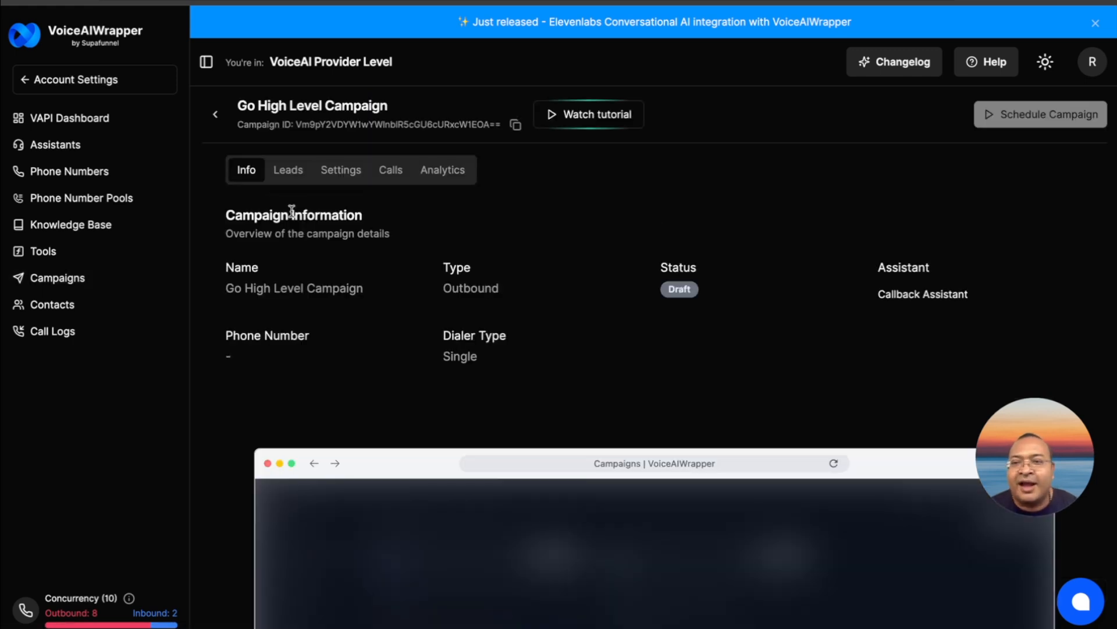
click(290, 174)
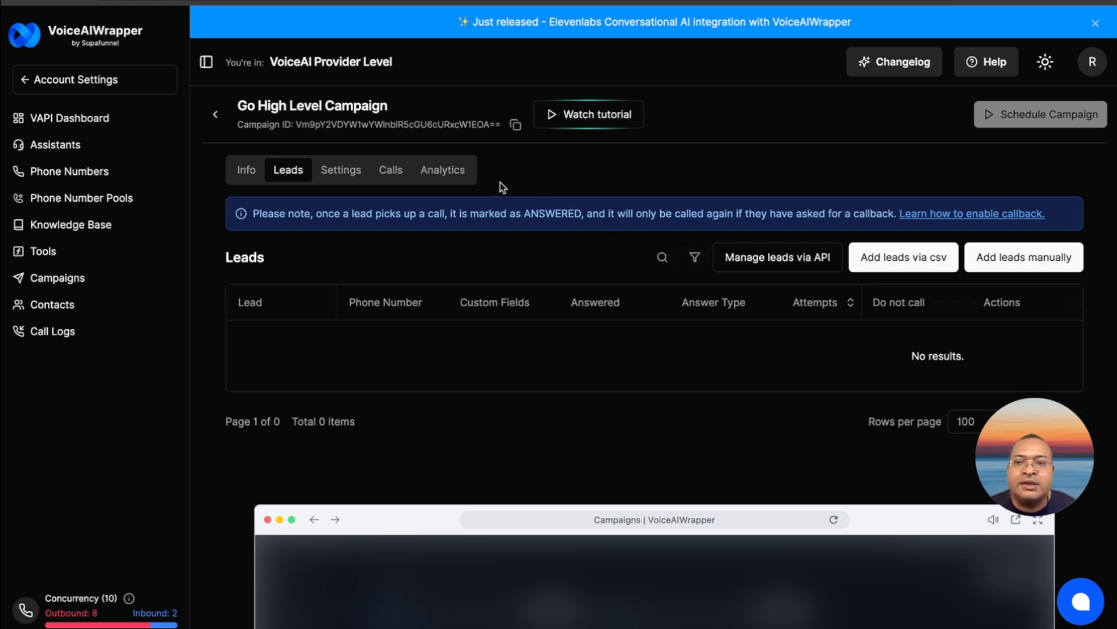
click(756, 261)
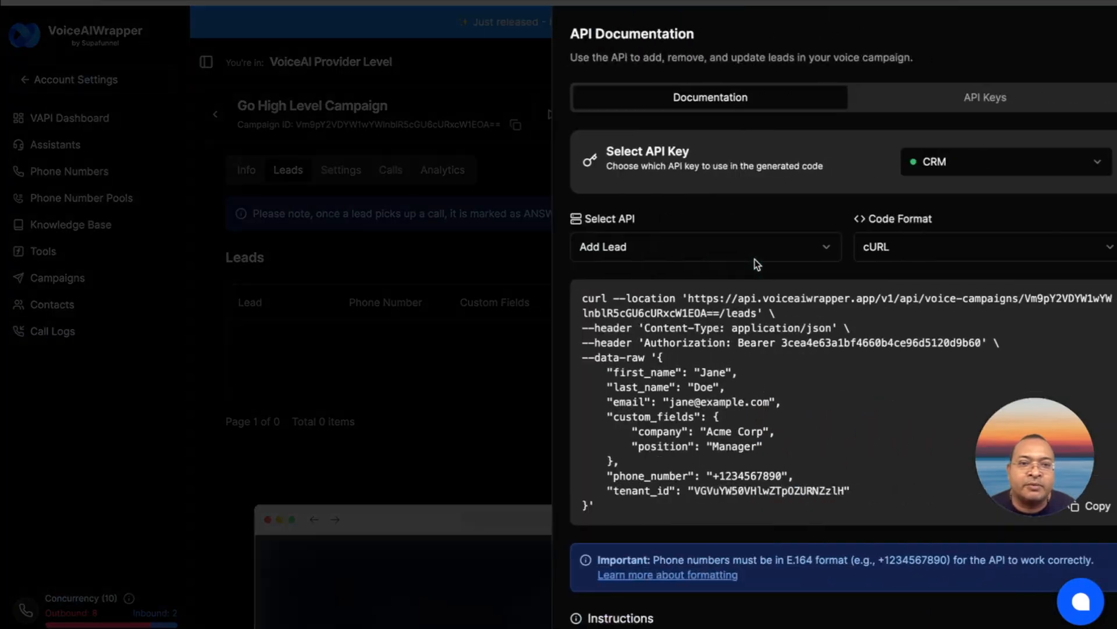
click(716, 249)
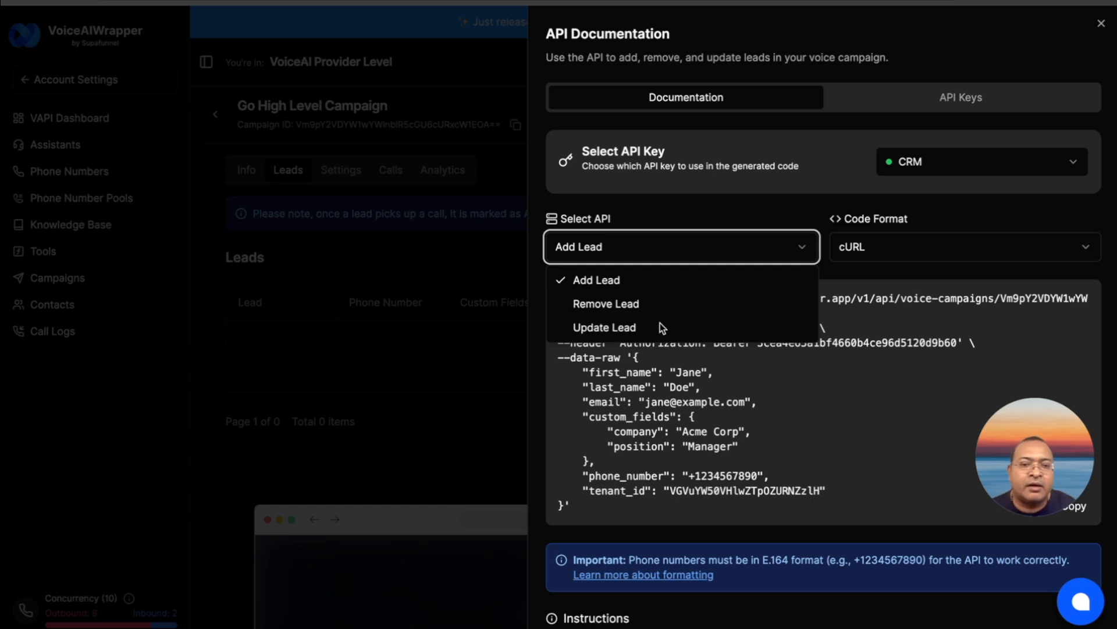
click(639, 284)
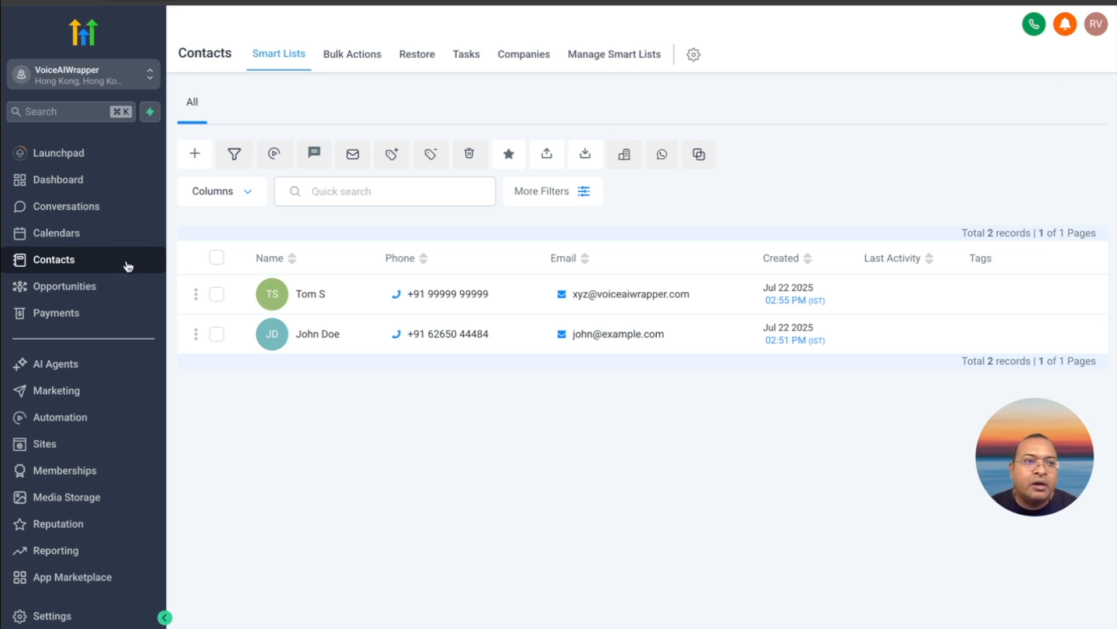
In GoHighLevel, try to set up a single-line custom field named tenant for contacts in the Contact group, then discard it
click(690, 58)
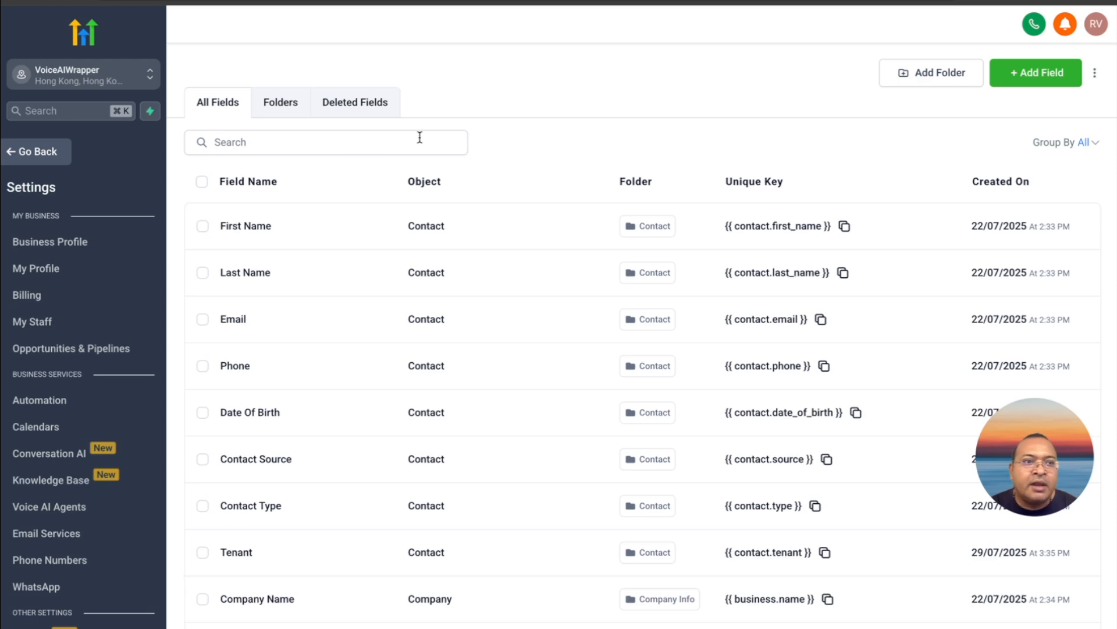
click(1035, 82)
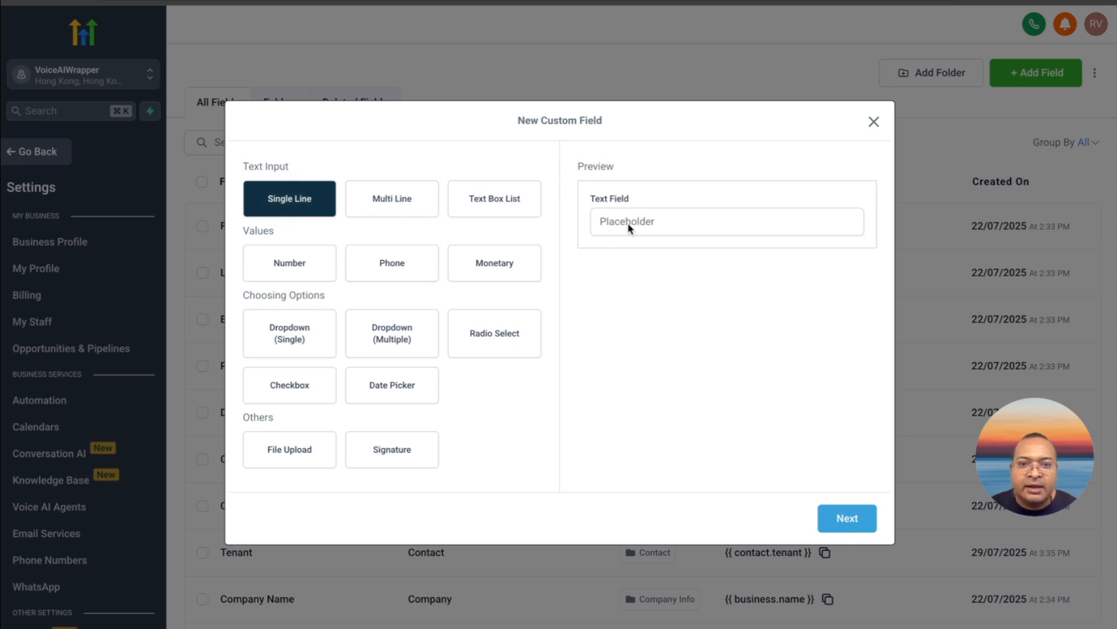
click(629, 225)
click(851, 517)
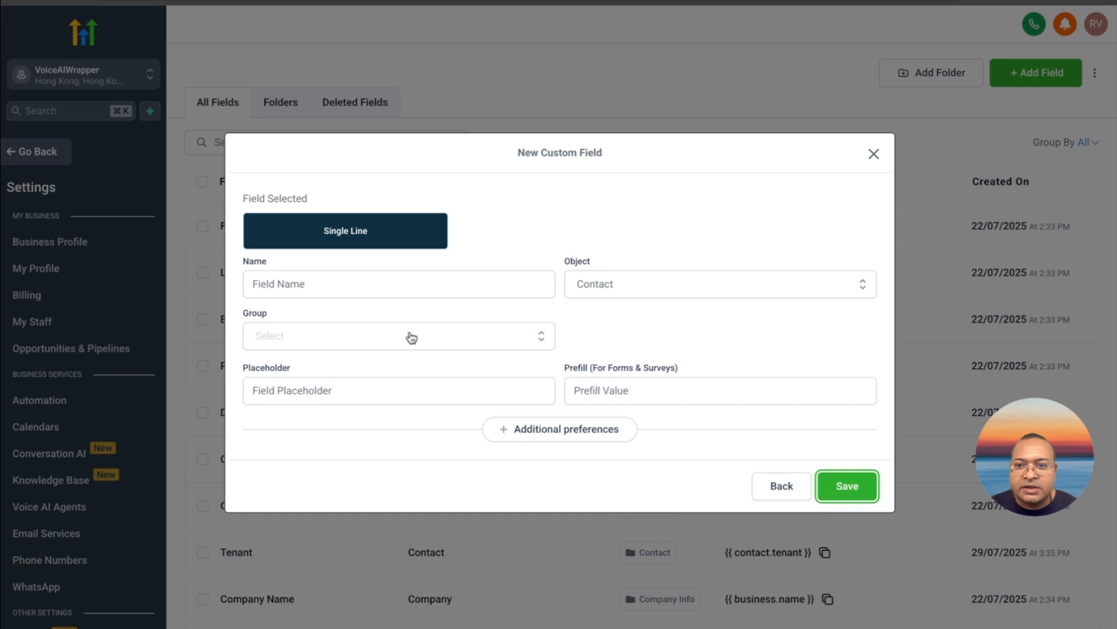
click(377, 284)
text(t)
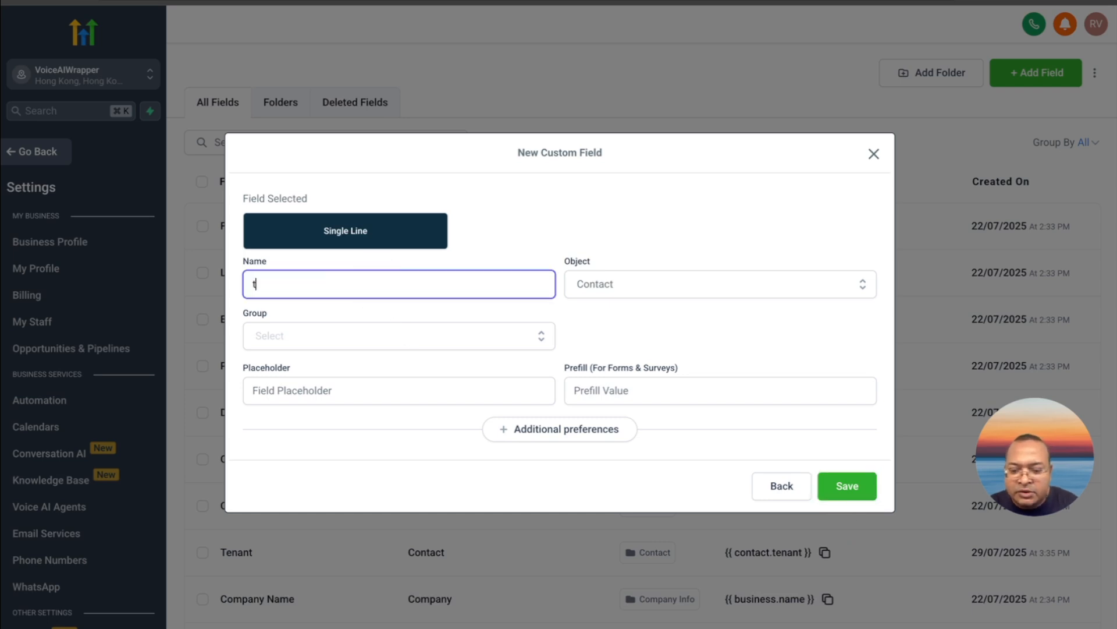
text(enant)
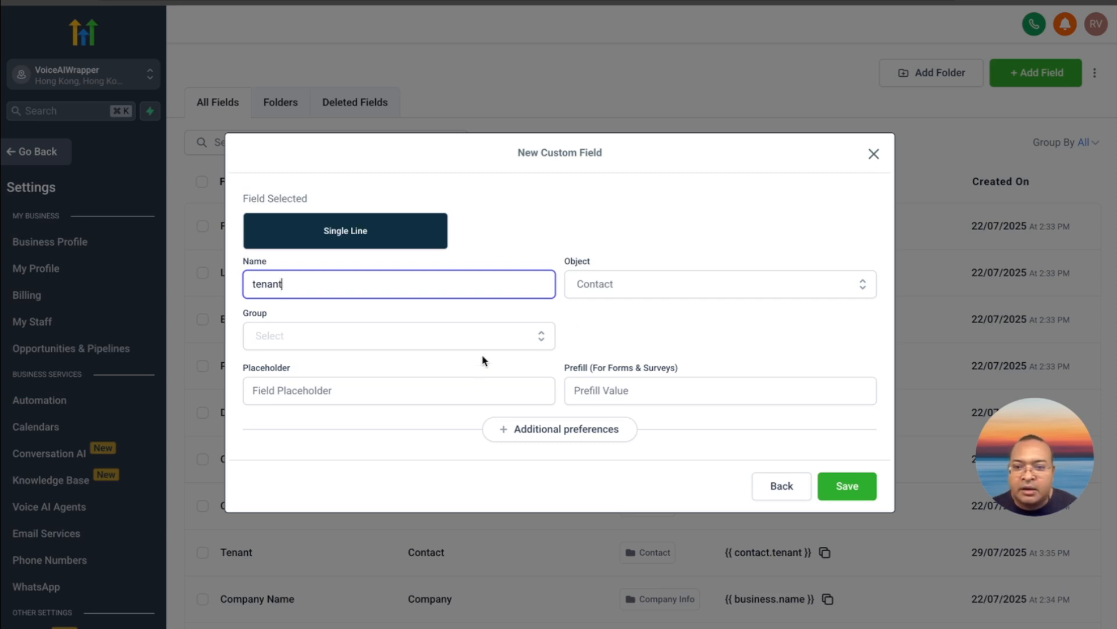
click(492, 341)
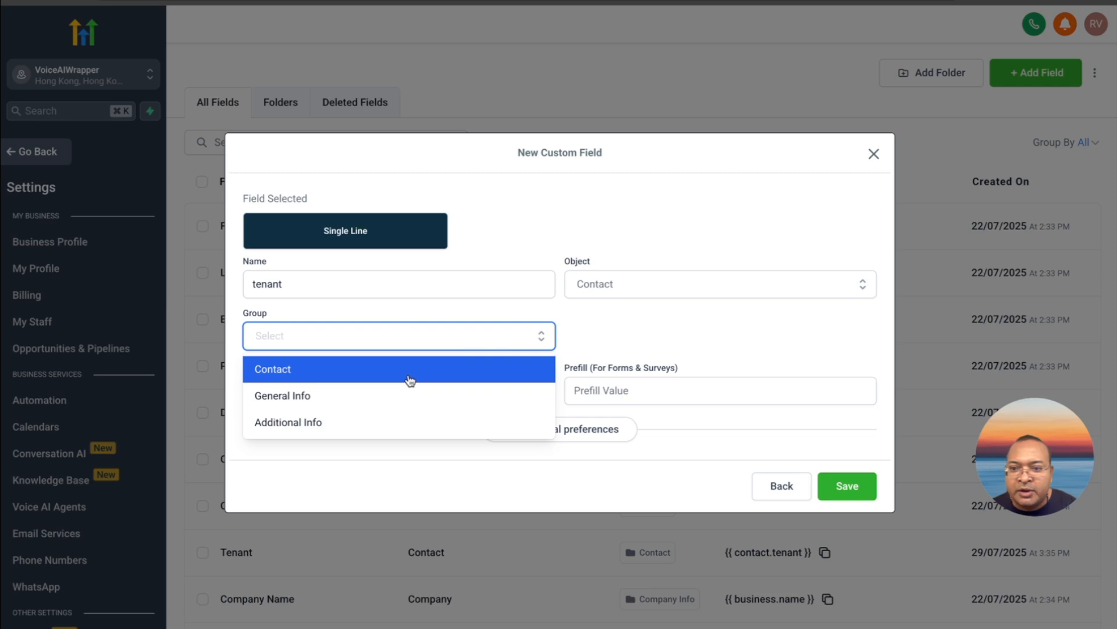
click(410, 373)
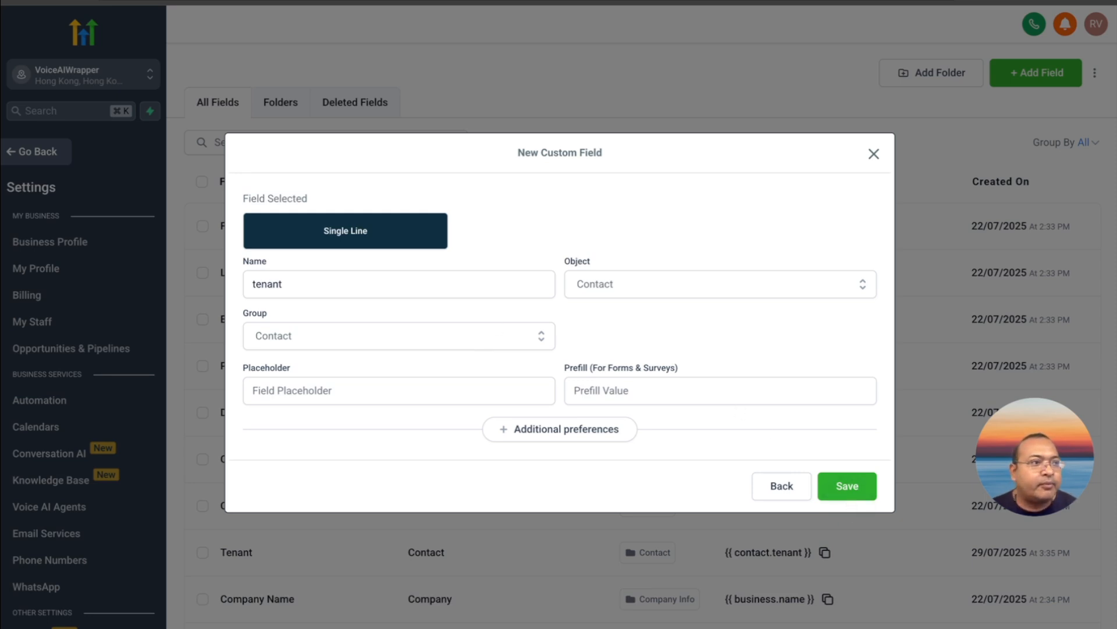
key(Escape)
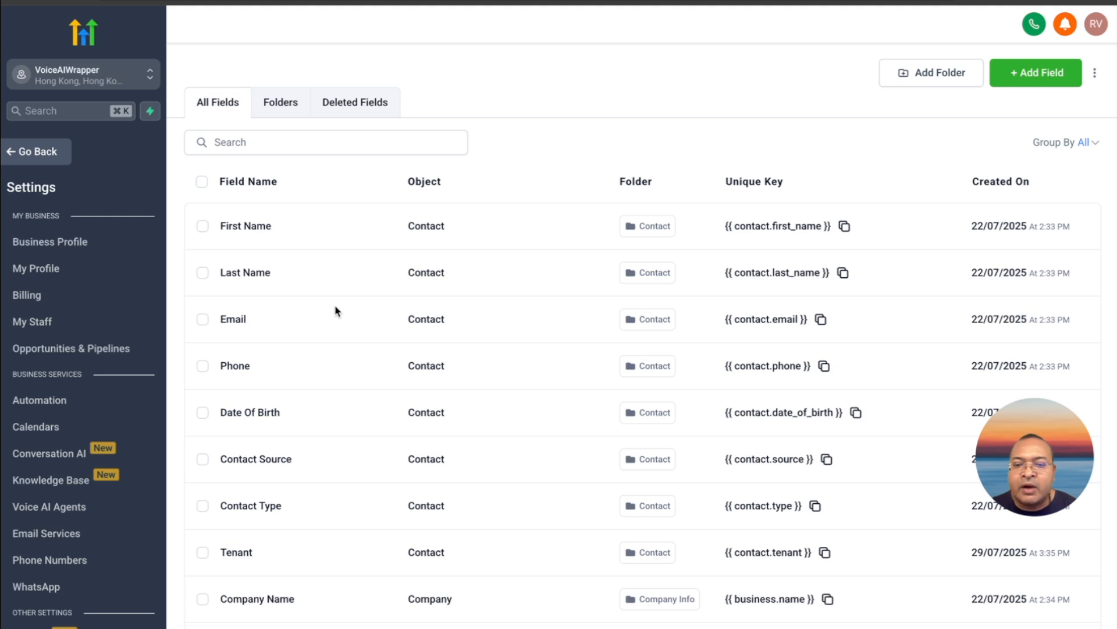
Look through the existing custom fields for the contact's Tenant field and its unique key
scroll(337, 312, down, 2)
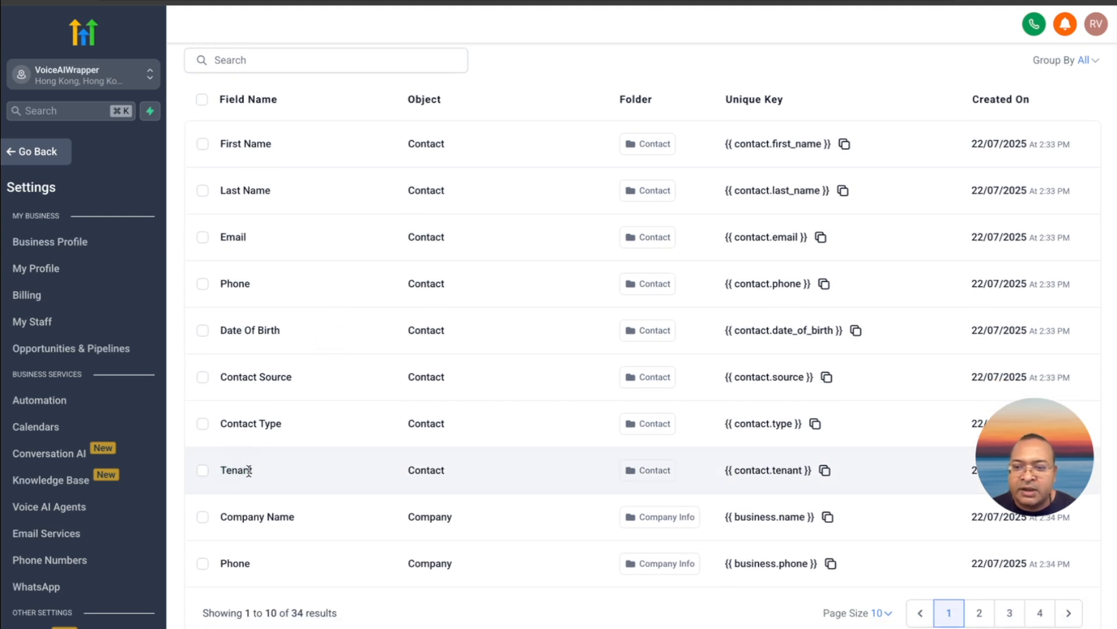
scroll(242, 472, up, 1)
scroll(242, 472, down, 1)
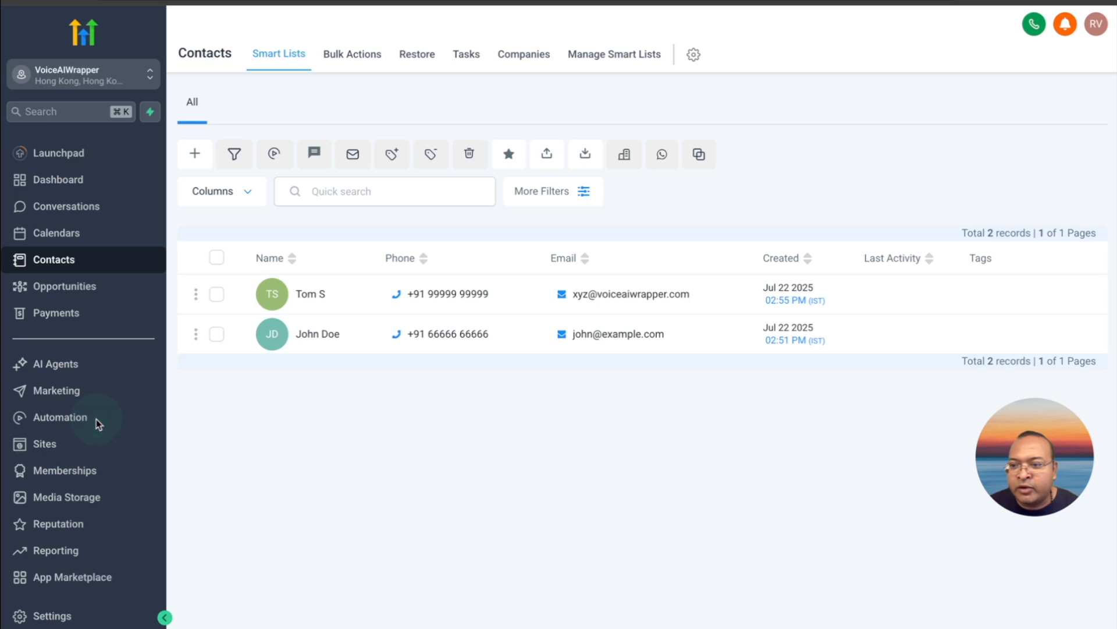
Create a new automation workflow from scratch and name it VAW_GHL
click(82, 422)
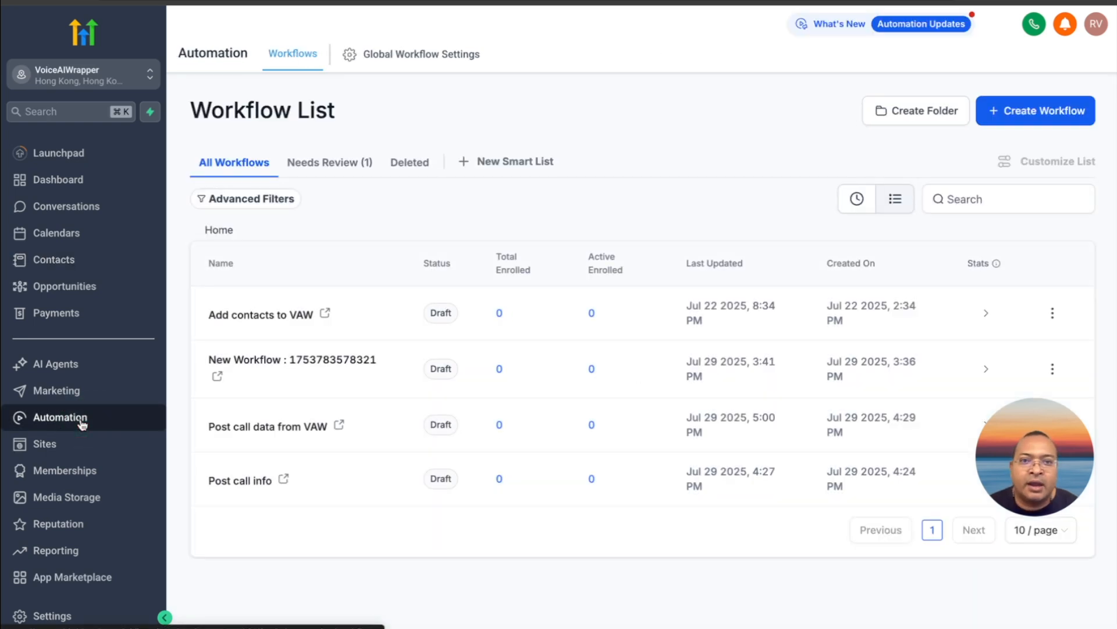
click(1011, 114)
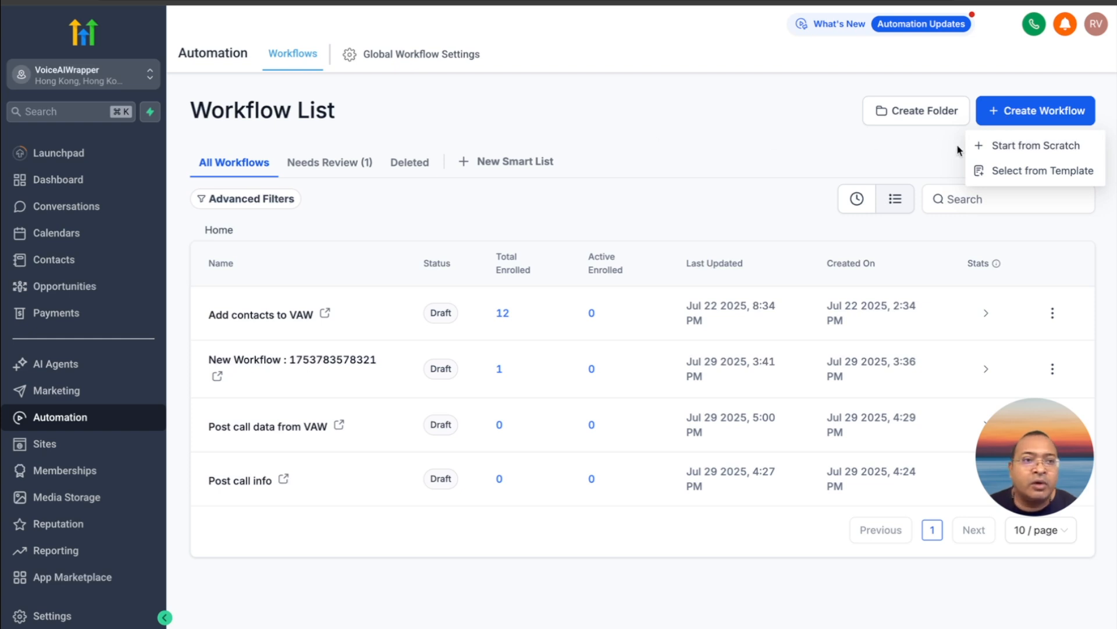
click(996, 155)
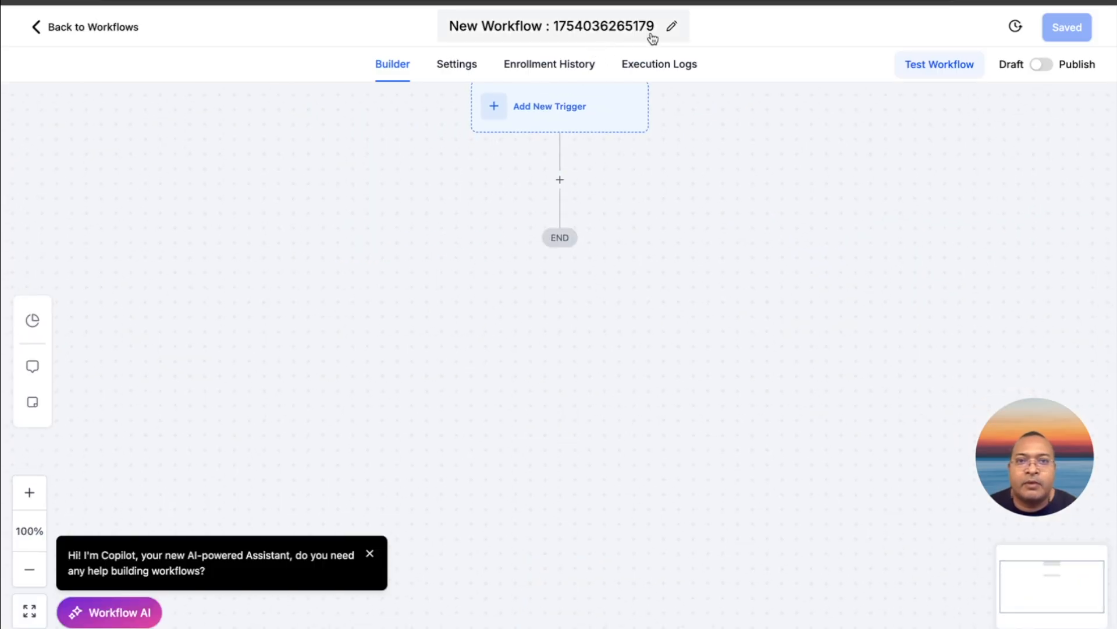
click(667, 29)
triple_click(597, 28)
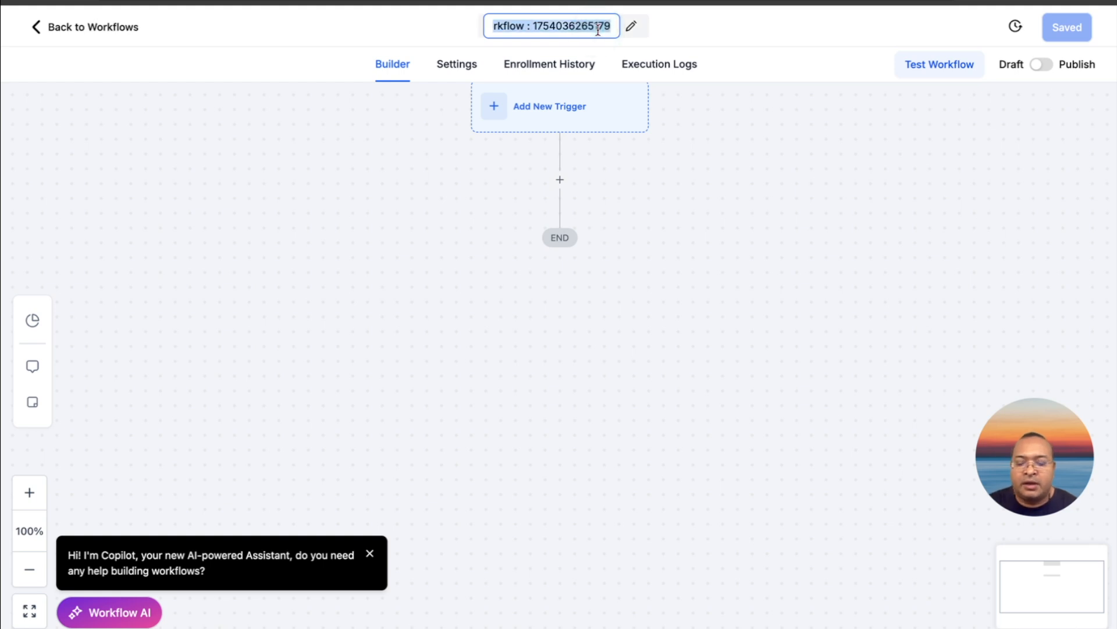
text(VAW)
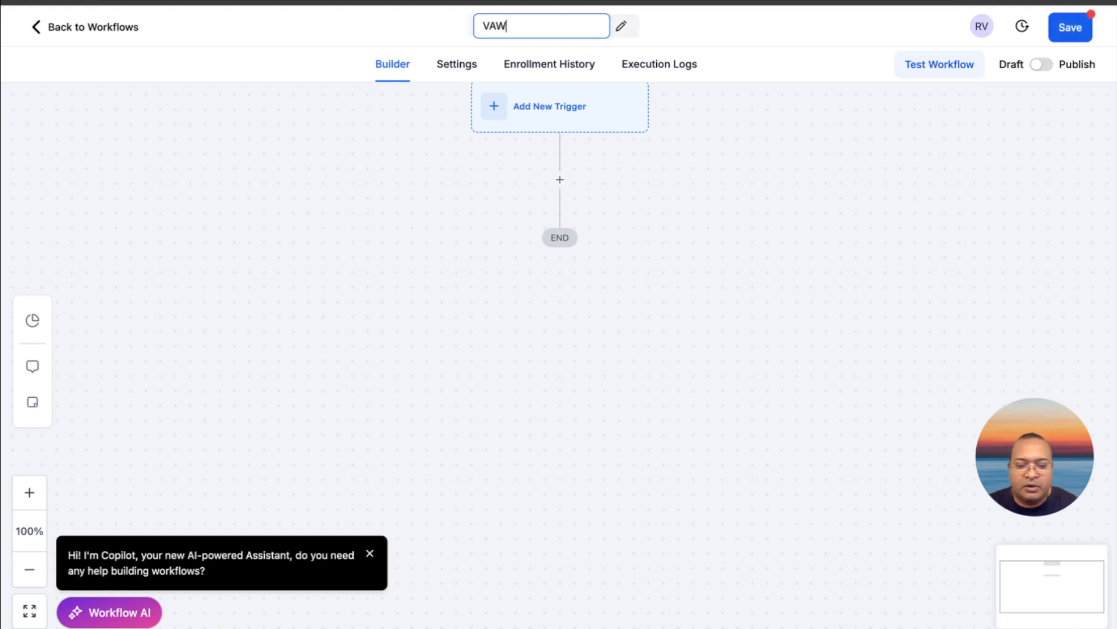
text(_GHL)
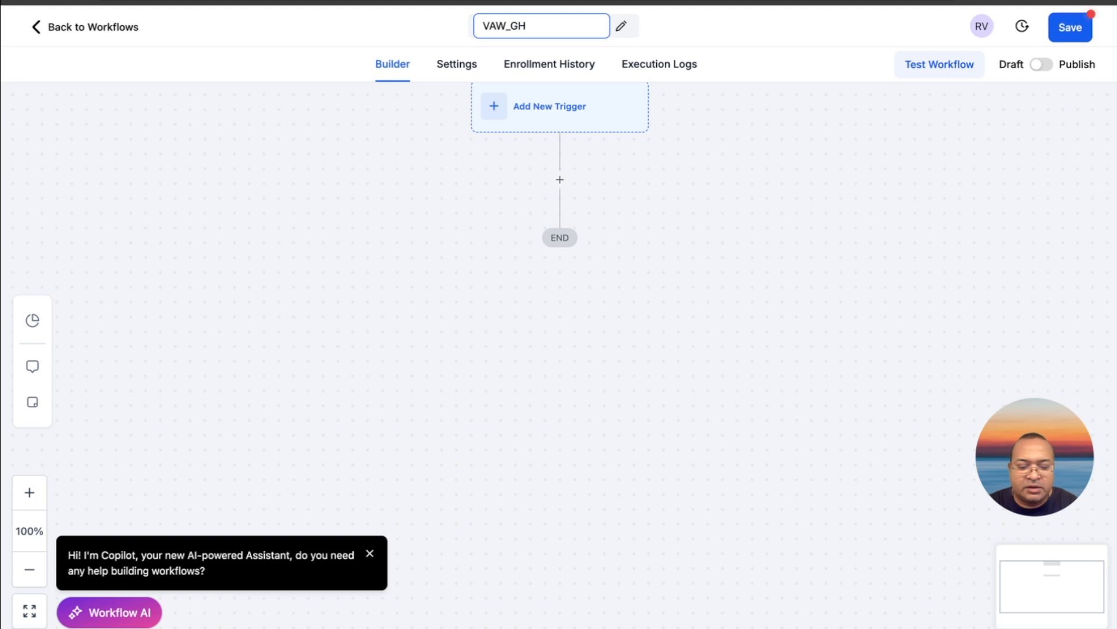
click(730, 44)
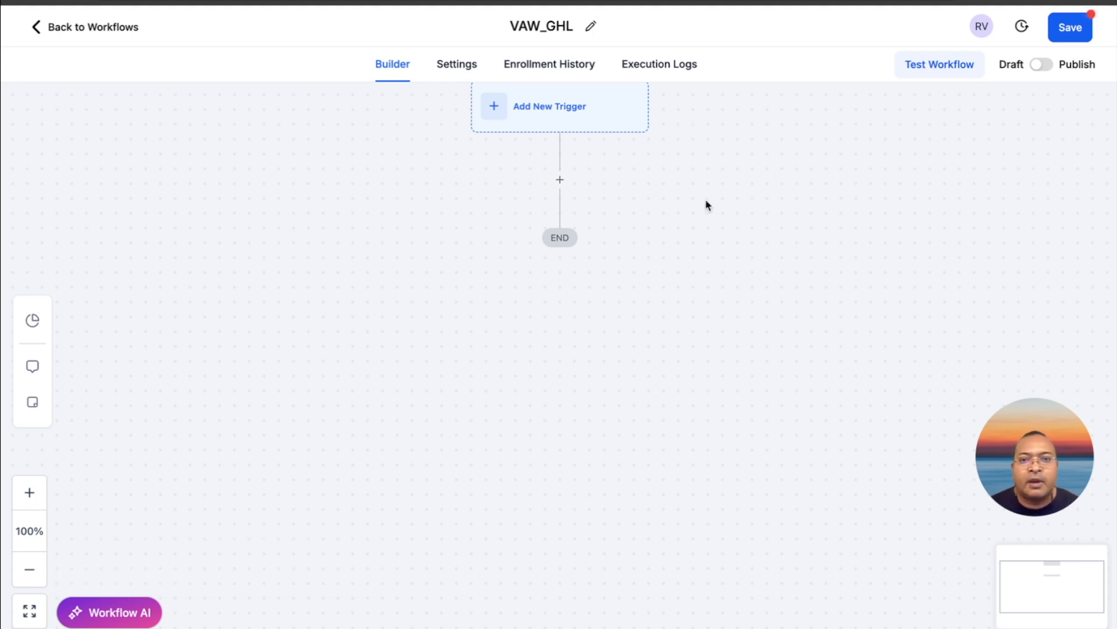
Insert an Update Contact Field action below the trigger, with Update field data as its action type
scroll(586, 224, up, 1)
scroll(587, 227, right, 3)
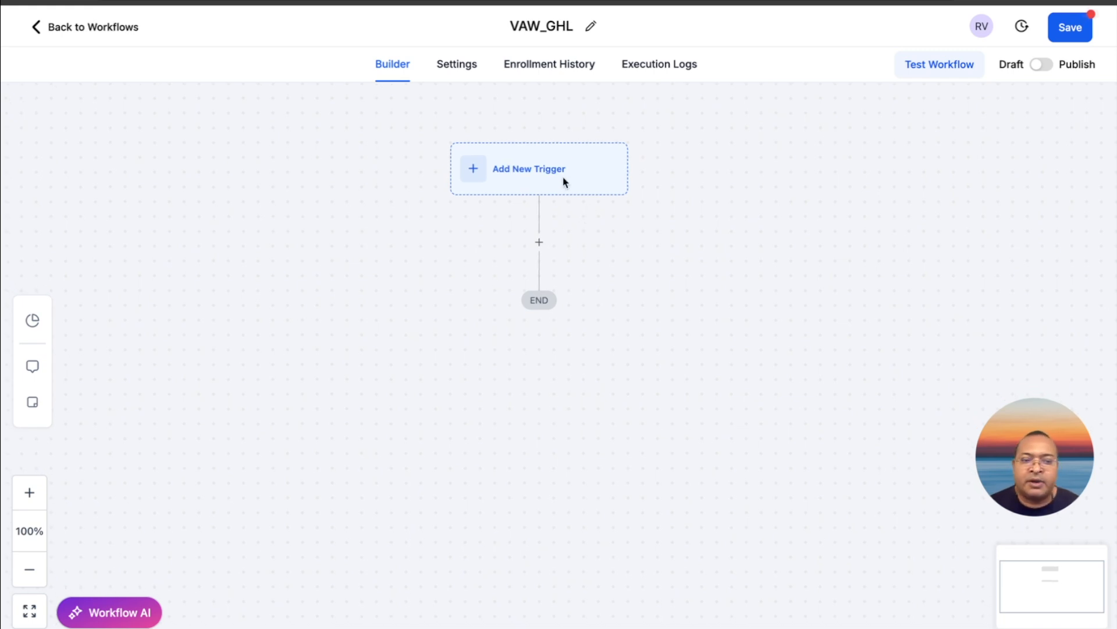
click(540, 245)
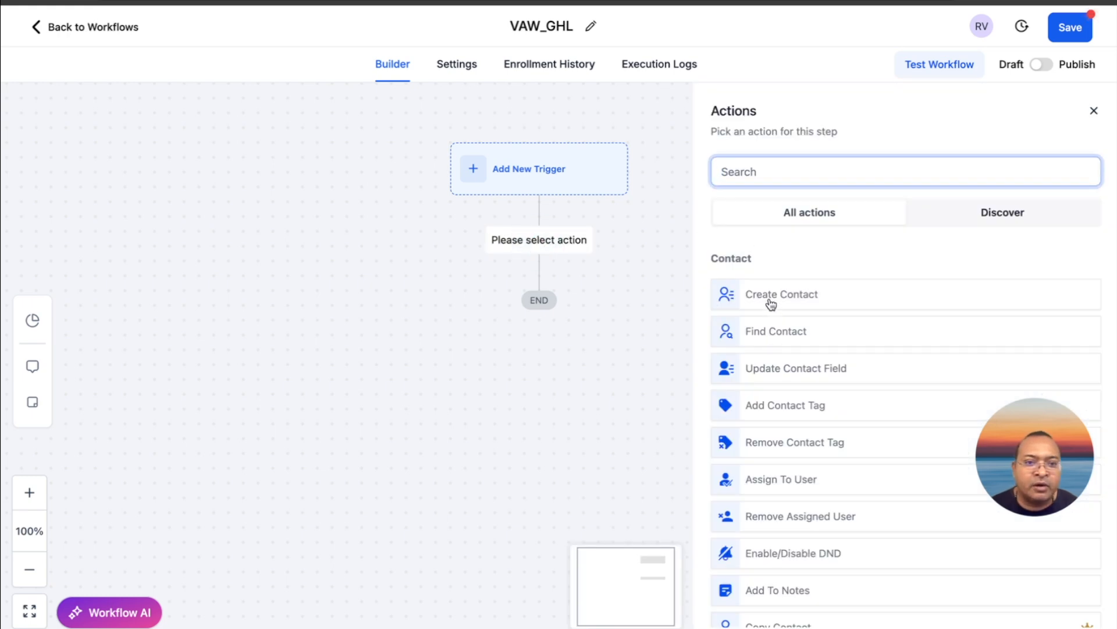
click(780, 366)
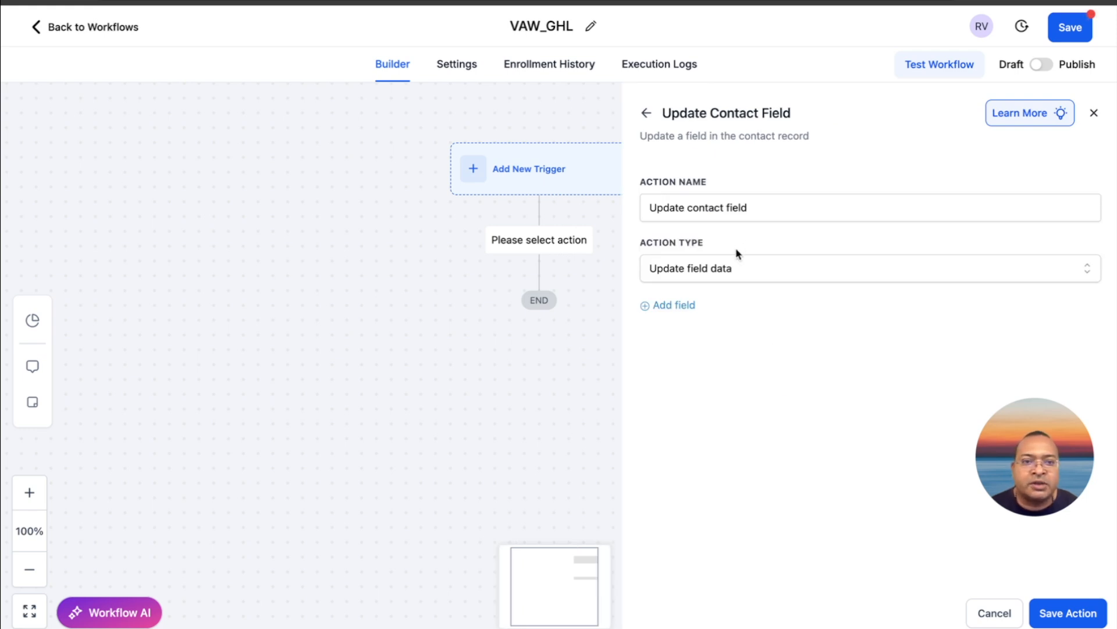
click(734, 266)
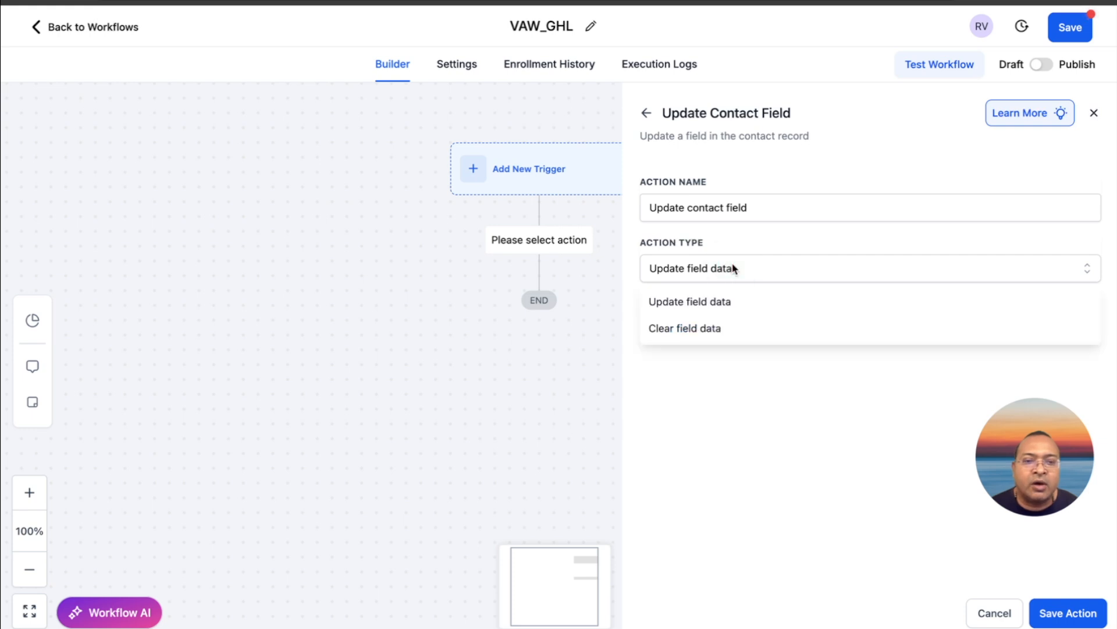
click(727, 302)
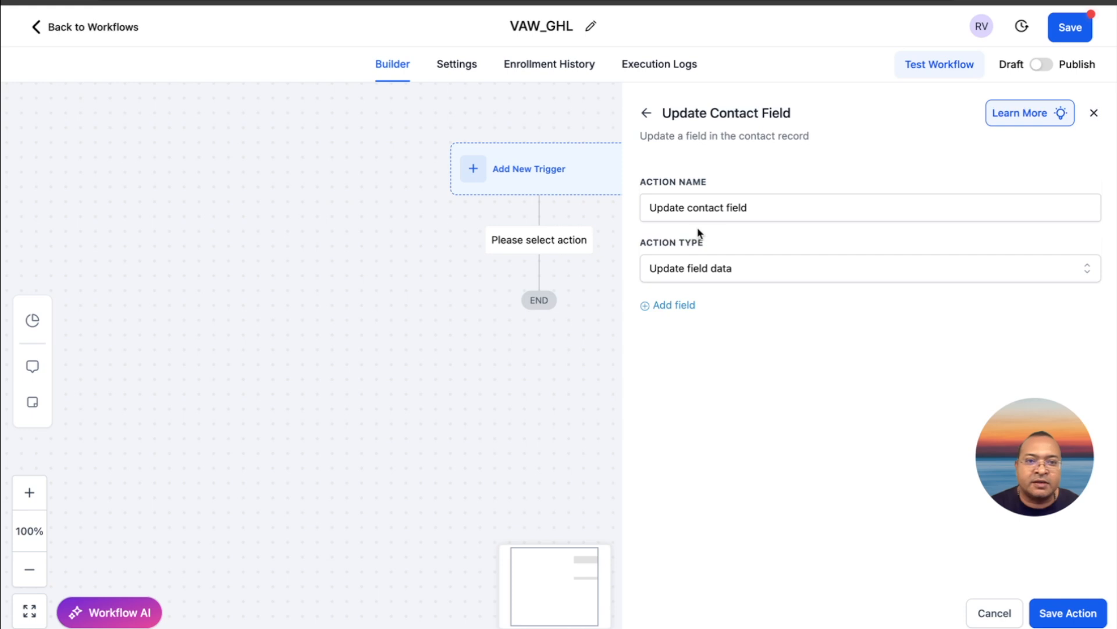
Add the tenant custom field to the action's fields and start editing its value
click(689, 305)
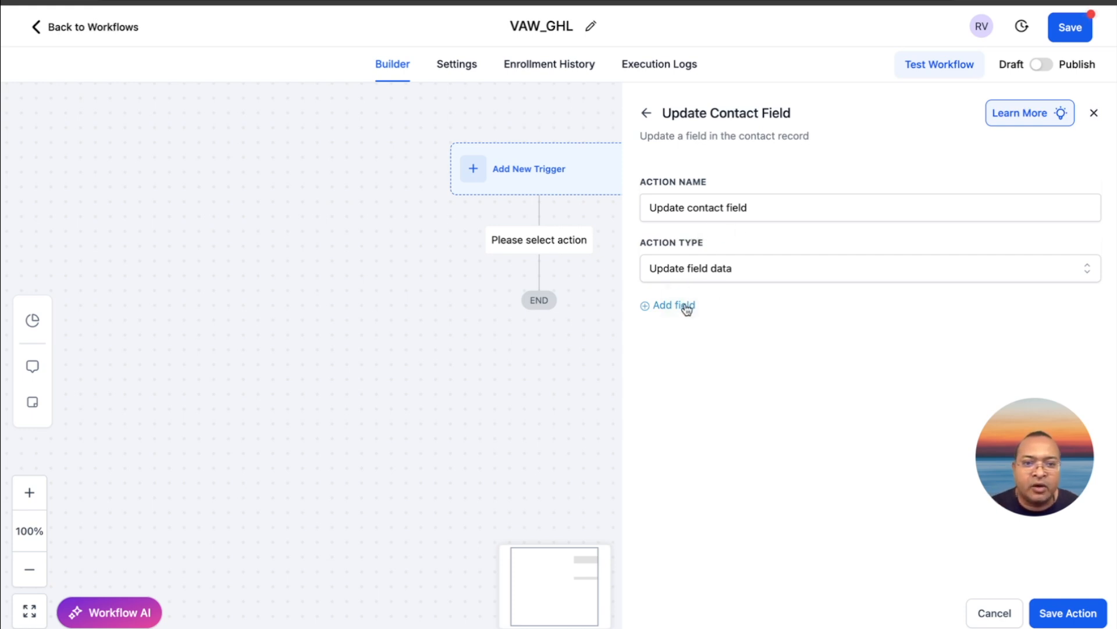
click(699, 331)
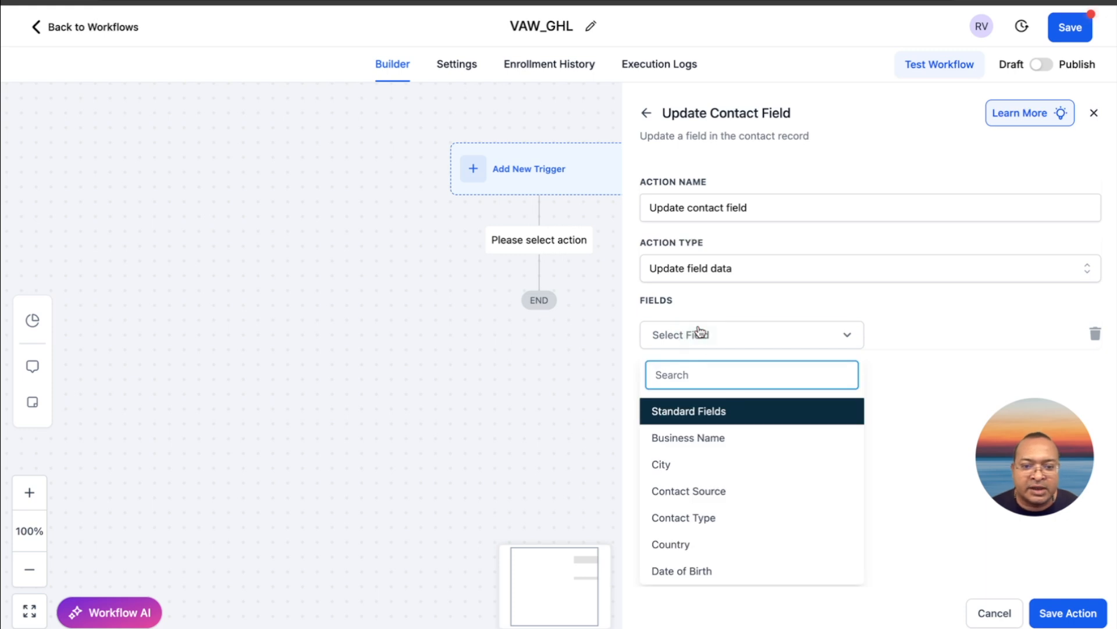
text(te)
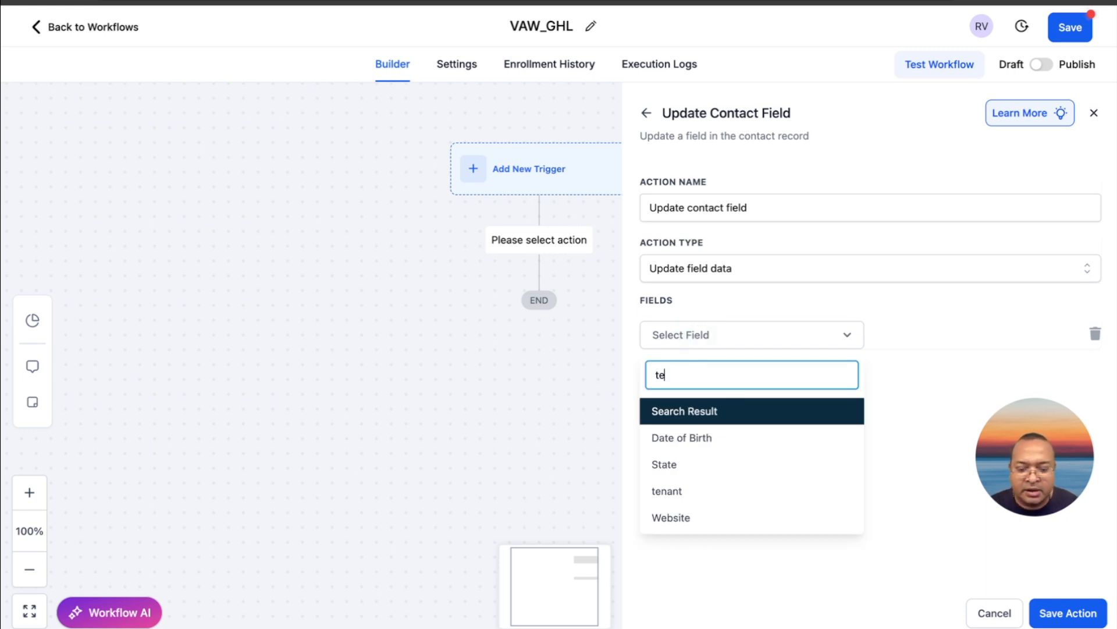
text(na)
click(687, 437)
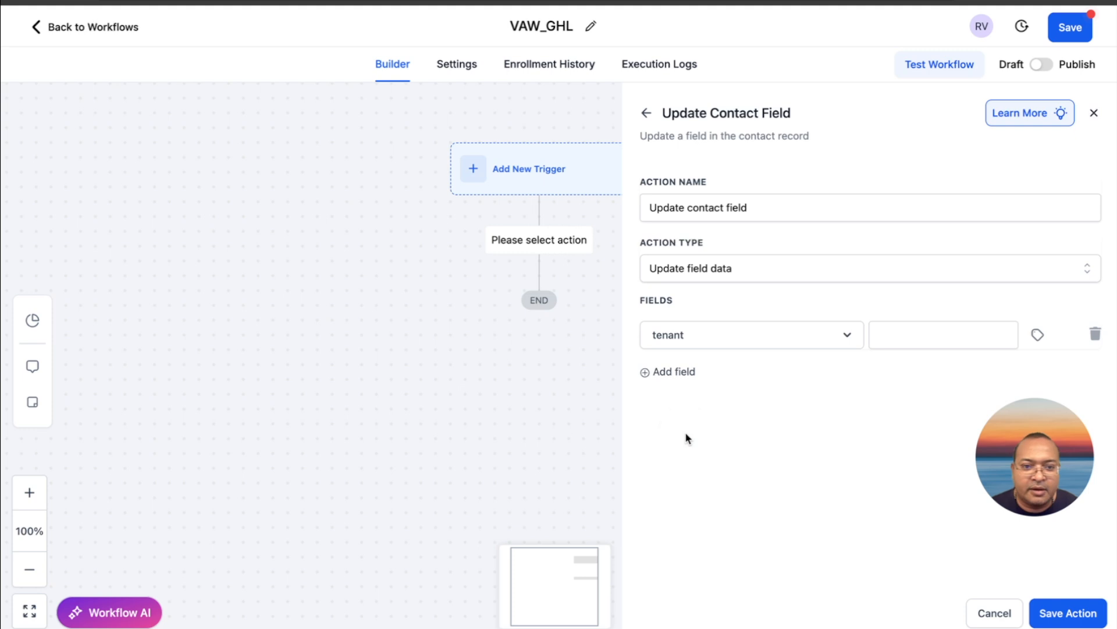
click(671, 373)
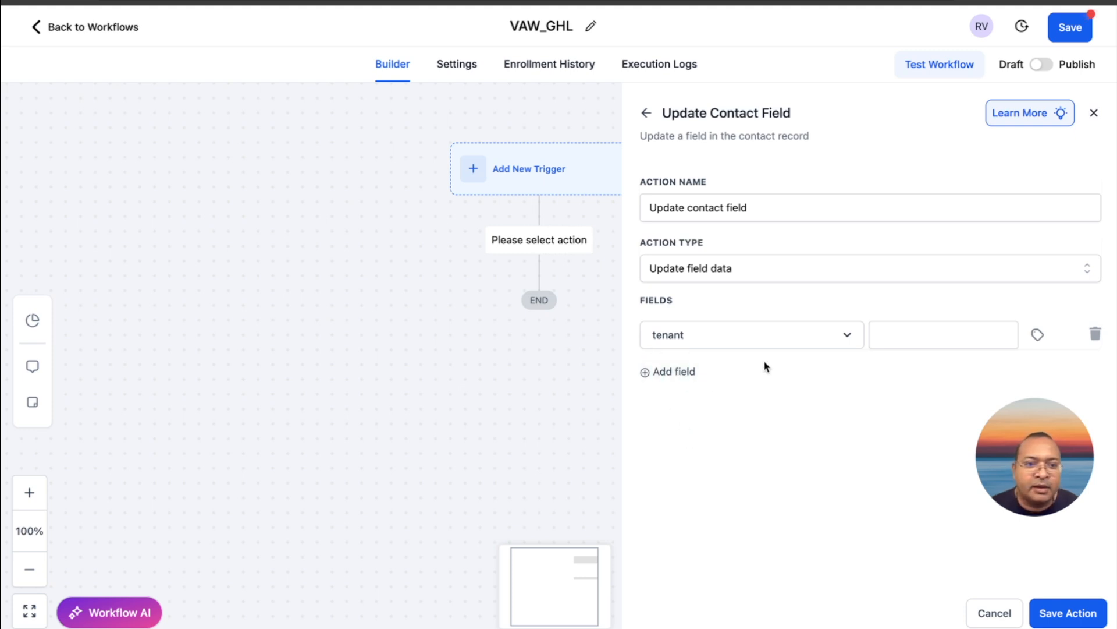
click(895, 336)
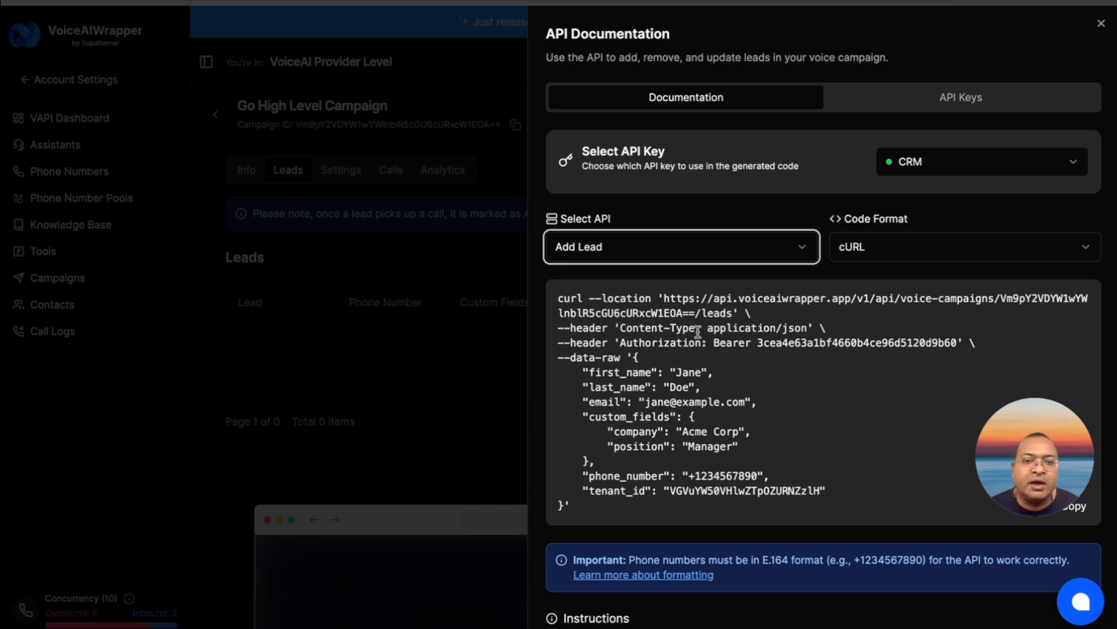
In VoiceAIWrapper, view the Add Lead code in JavaScript and Python formats, and return it to cURL
click(873, 258)
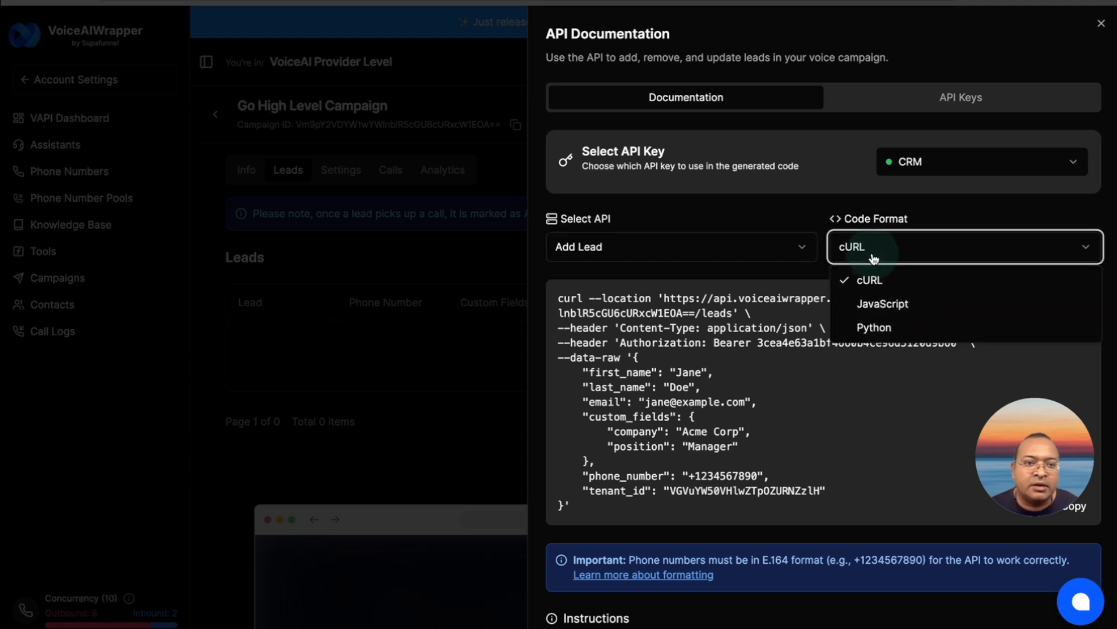
click(888, 304)
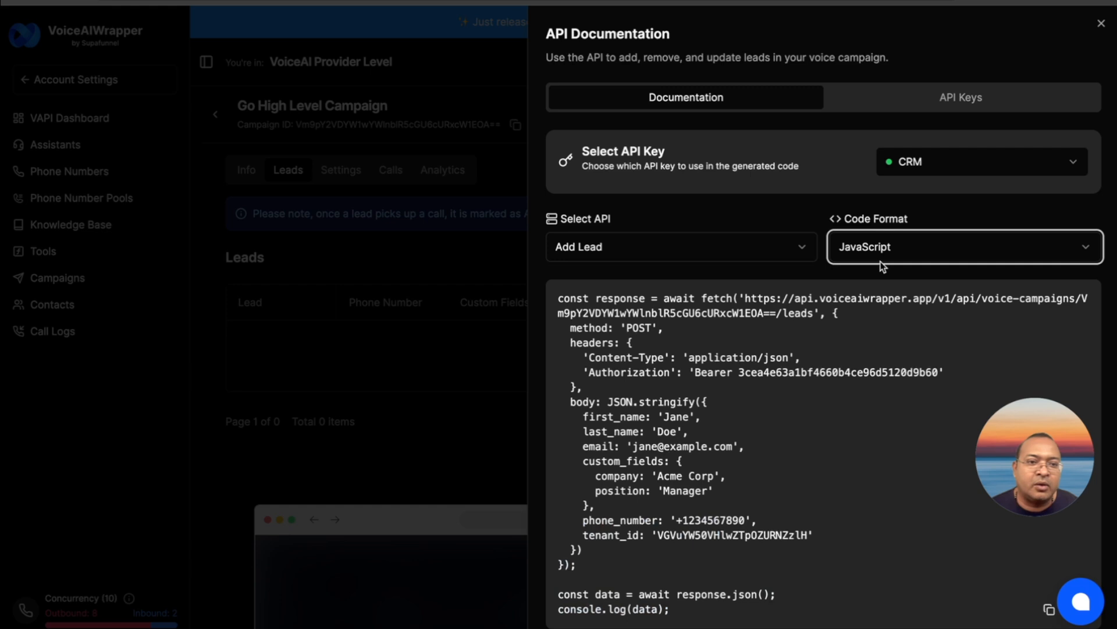
click(882, 260)
click(890, 326)
click(878, 260)
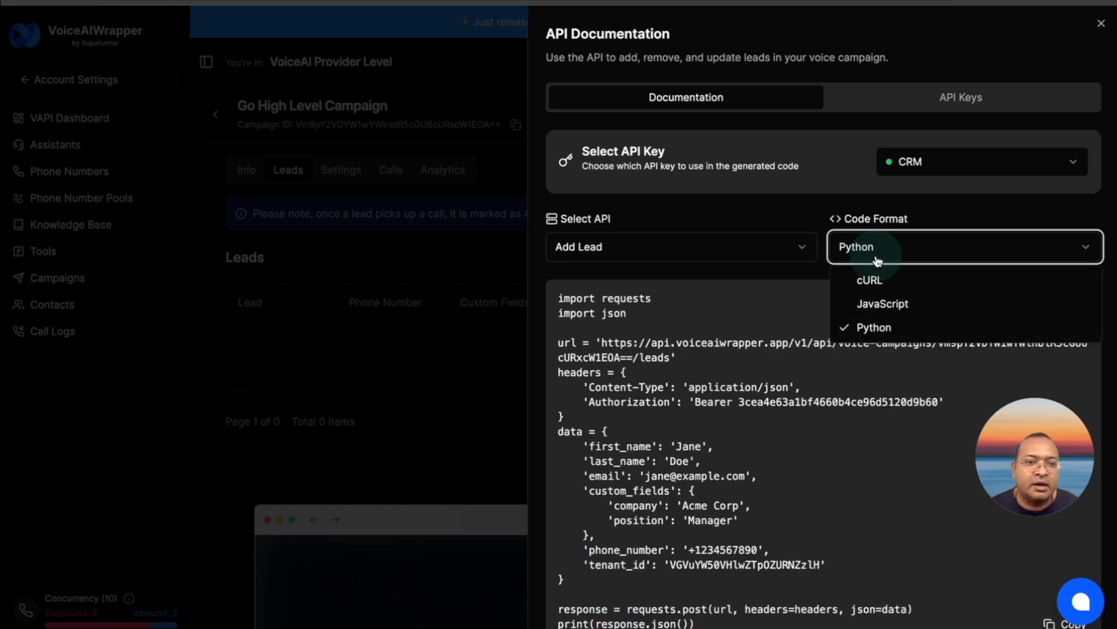
click(878, 280)
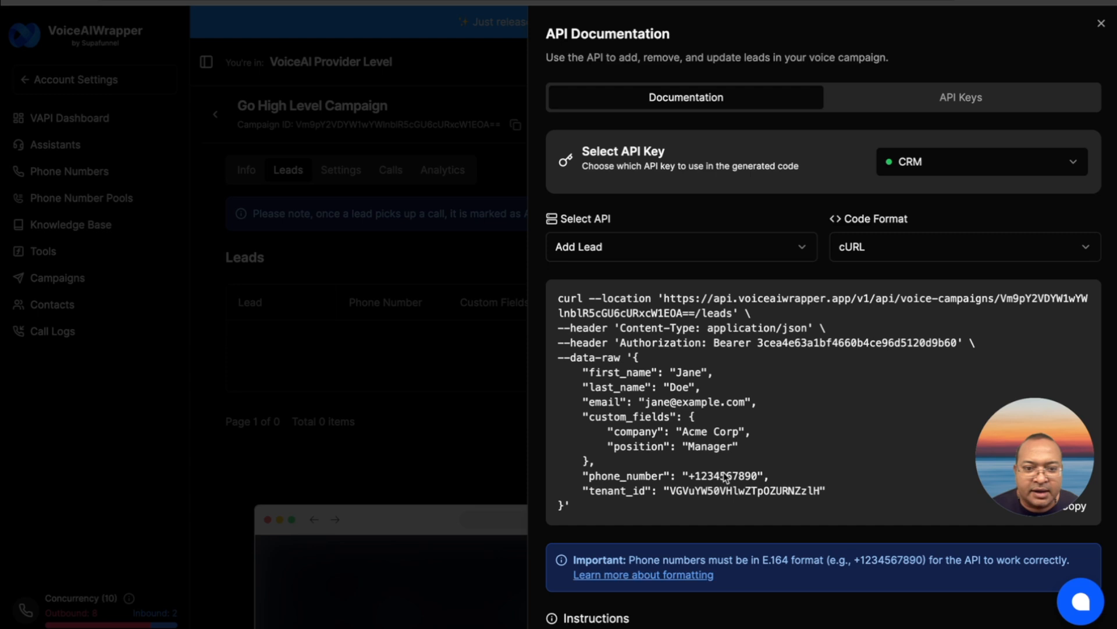
Copy the tenant_id value from the cURL code into the tenant field in GoHighLevel and save the action
click(671, 489)
drag(672, 491, 820, 495)
key(super+c)
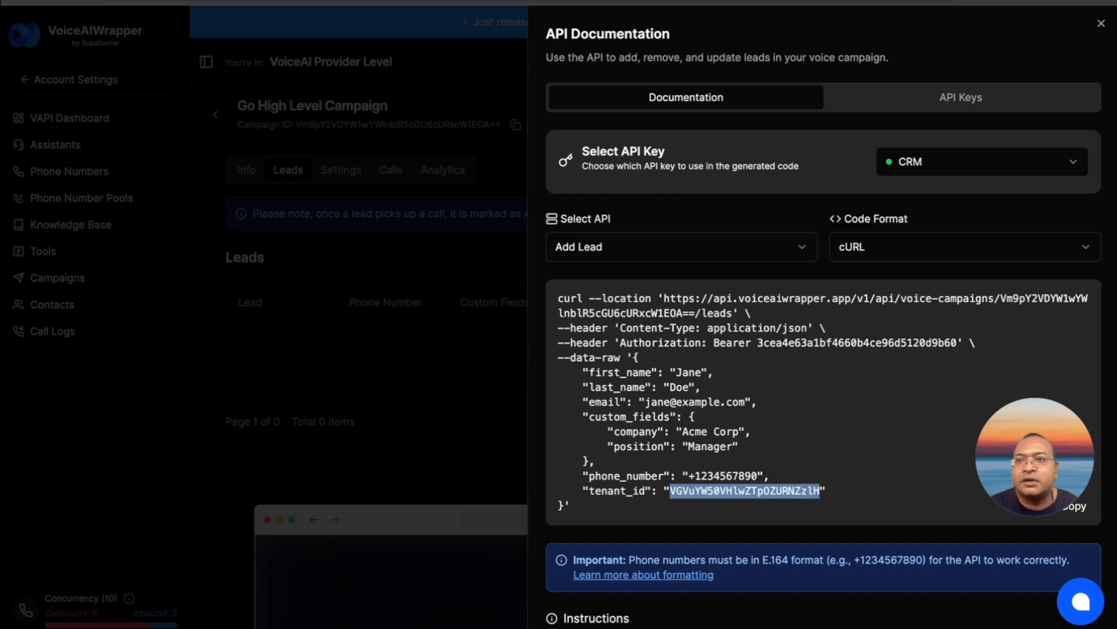
click(443, 2)
key(super+v)
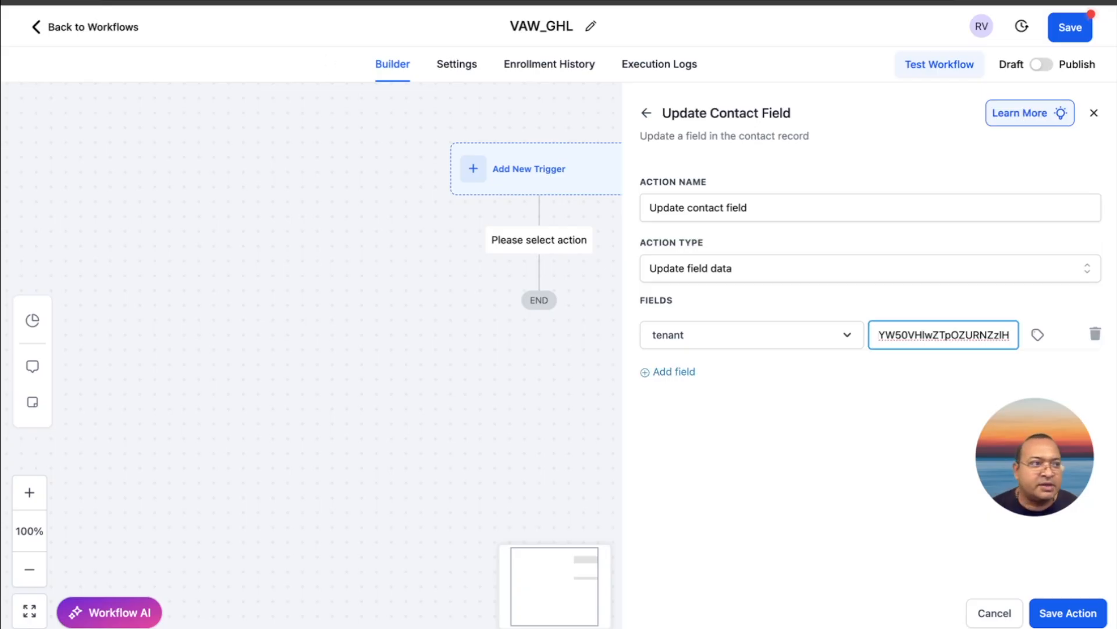
key(Tab)
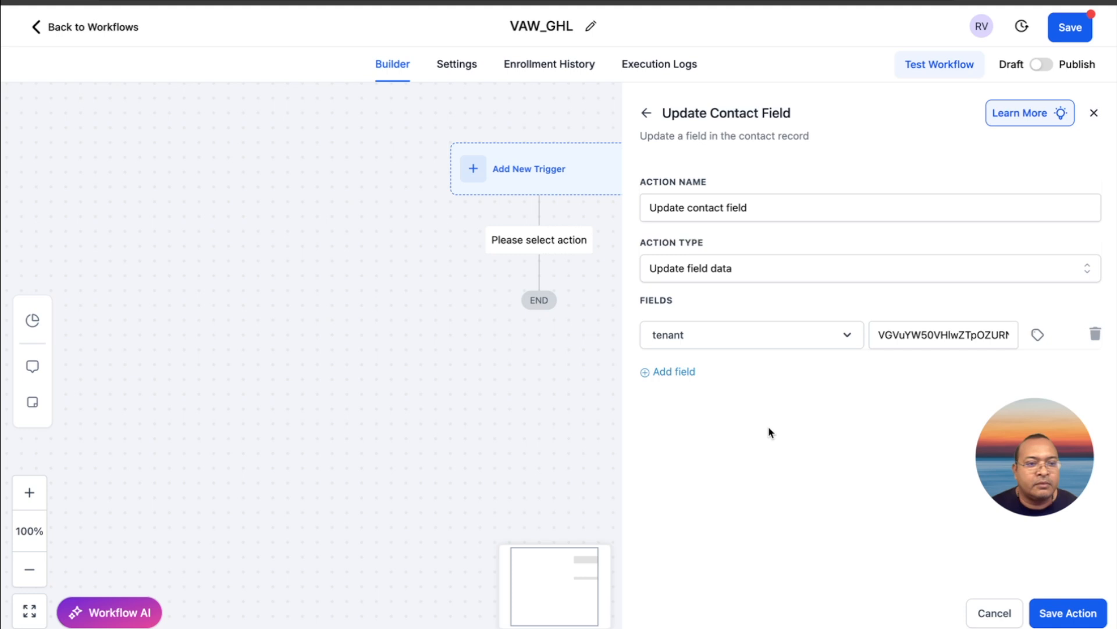
click(1052, 614)
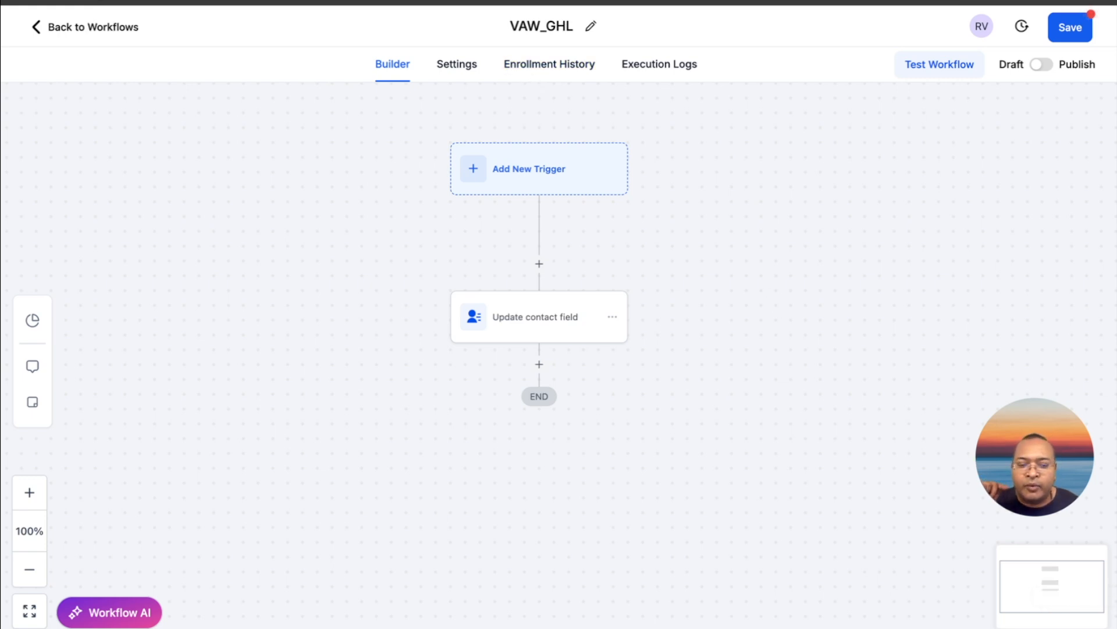
Add a Custom Webhook action after the Update contact field action and name it VAW WH
click(267, 1)
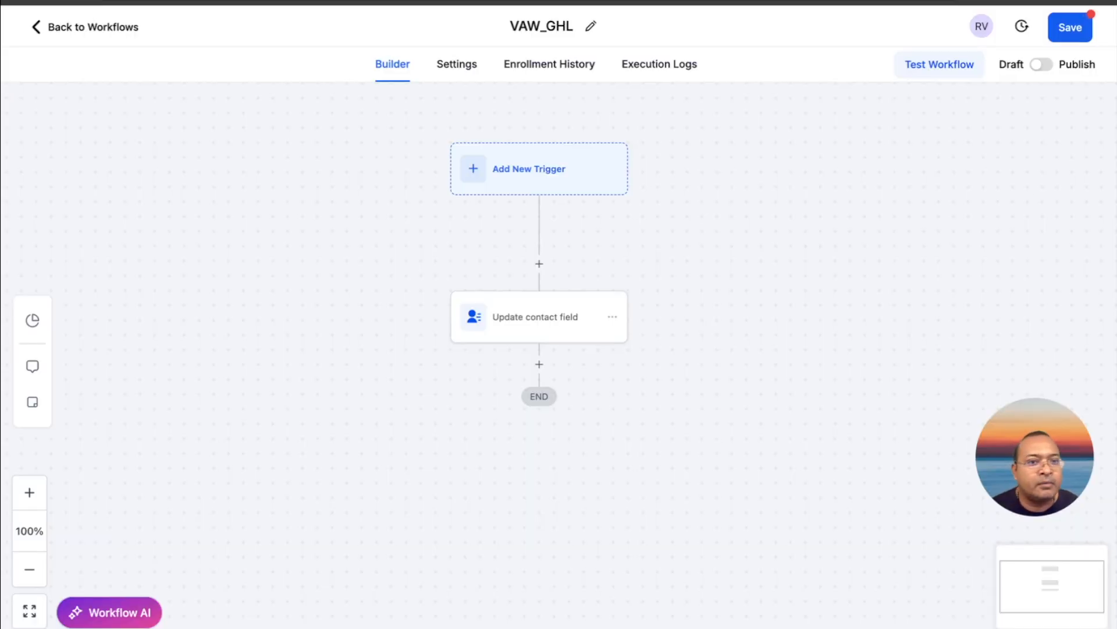
click(539, 365)
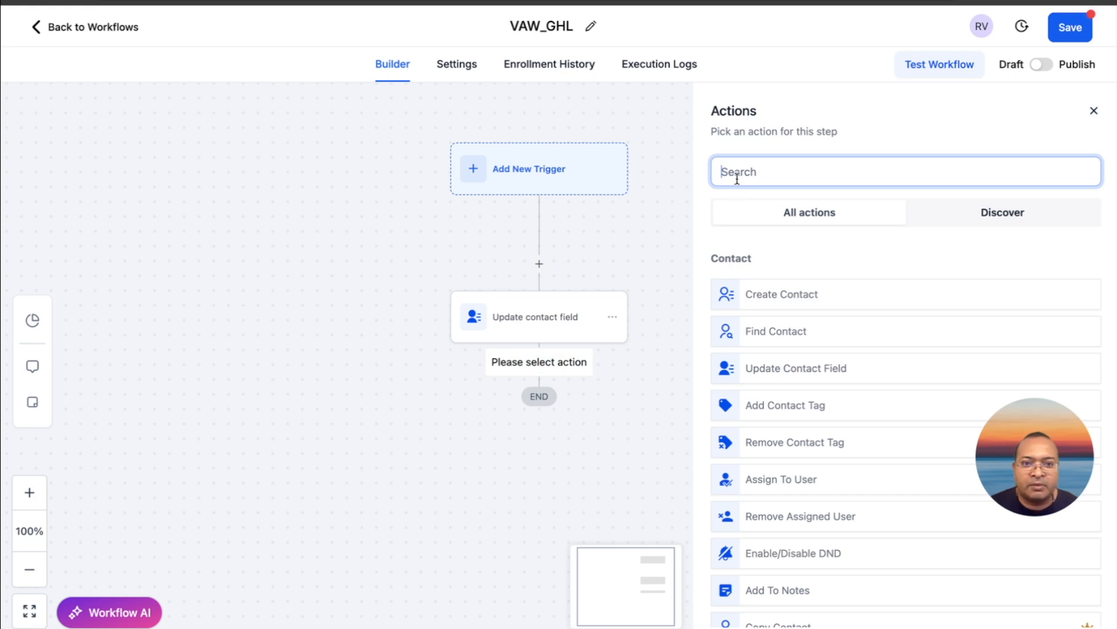
text(web)
click(768, 327)
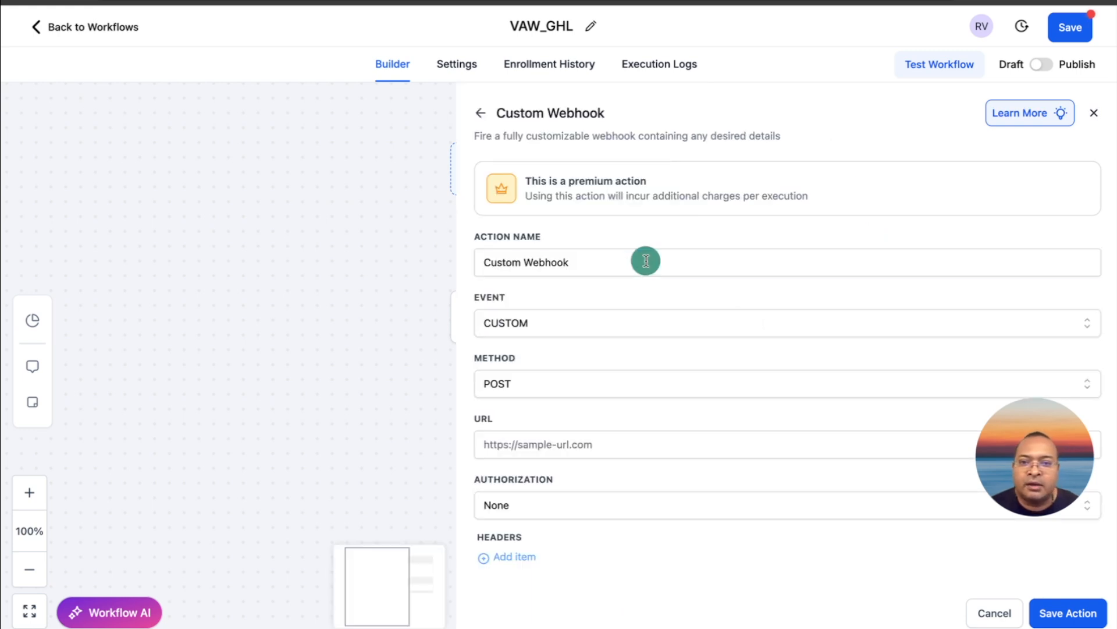
triple_click(646, 261)
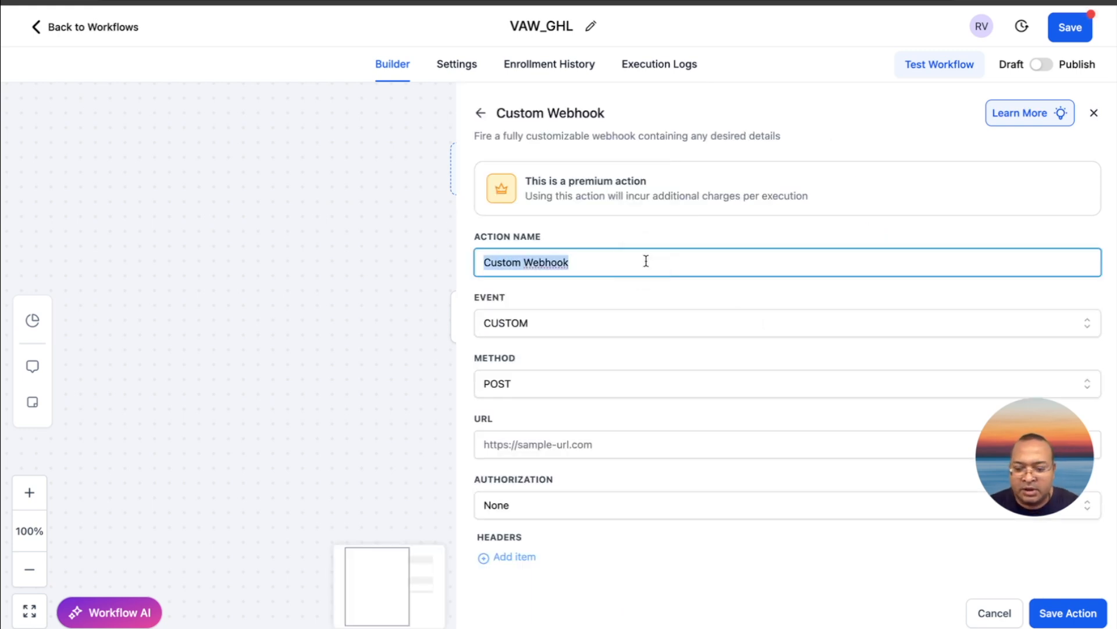
text(VAW WH)
click(603, 287)
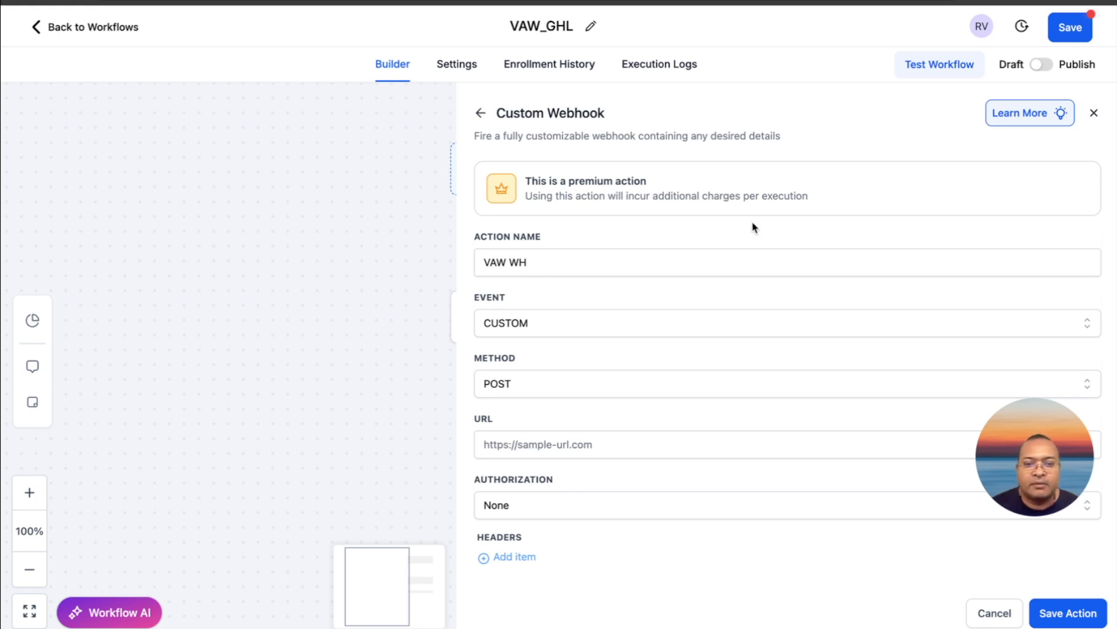
Copy the Add Lead endpoint URL from the cURL code in VoiceAIWrapper into the URL of the VAW WH webhook in GoHighLevel
scroll(579, 333, down, 1)
scroll(579, 333, down, 1)
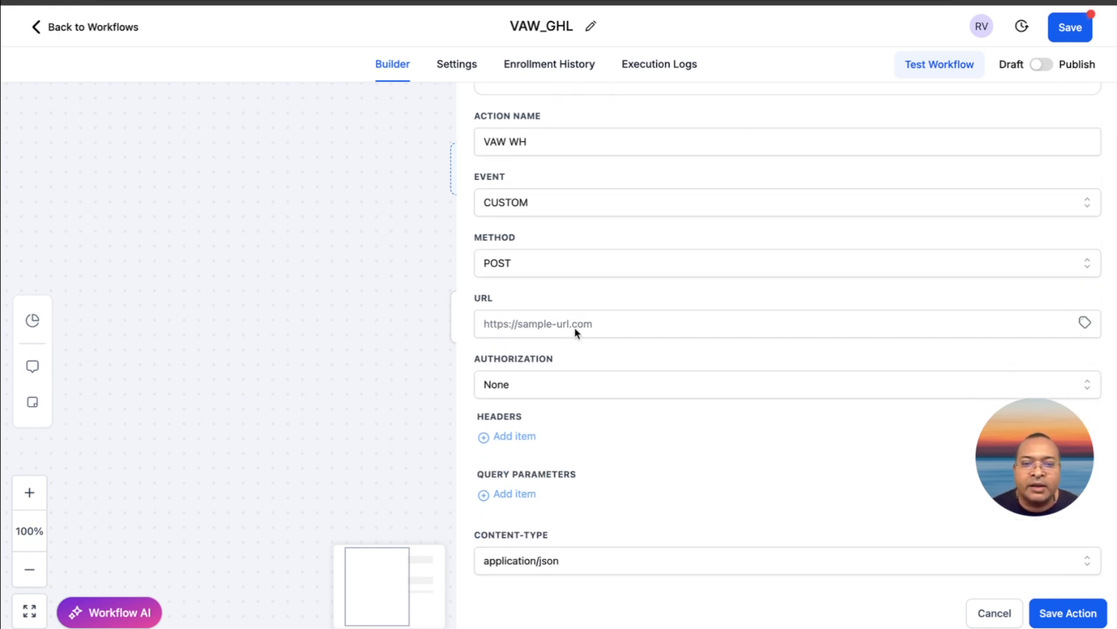
click(557, 325)
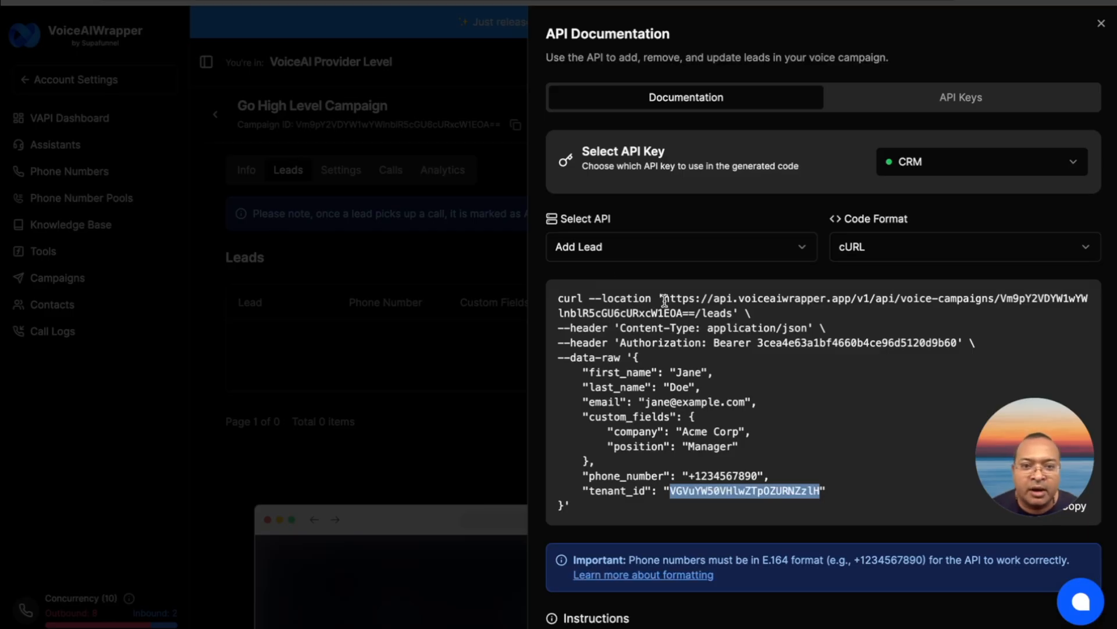
drag(664, 299, 730, 310)
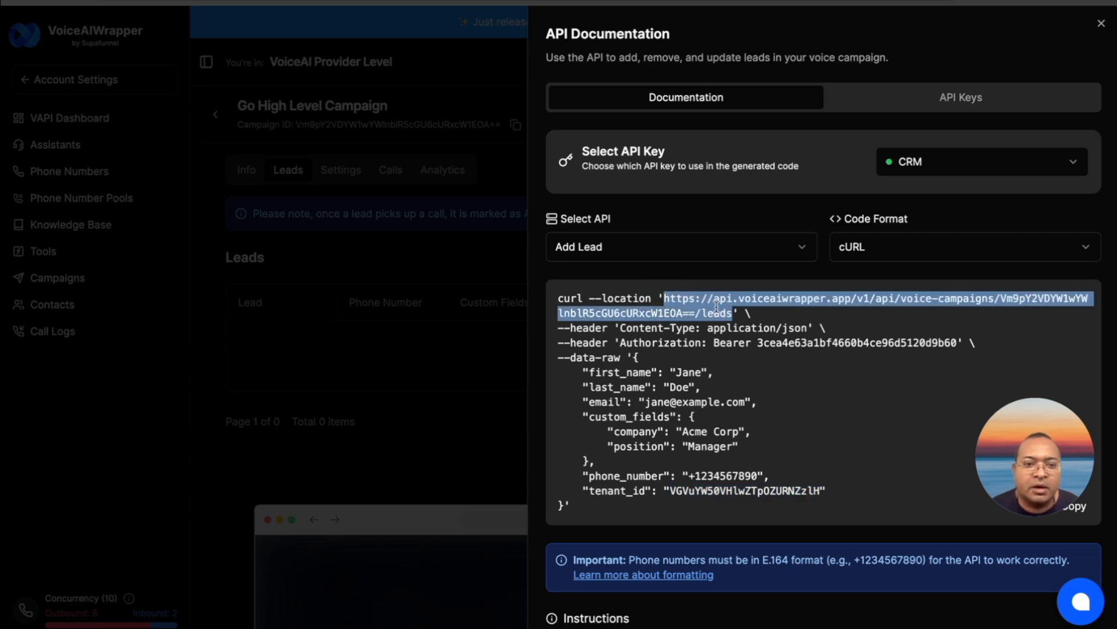
right_click(717, 307)
click(744, 337)
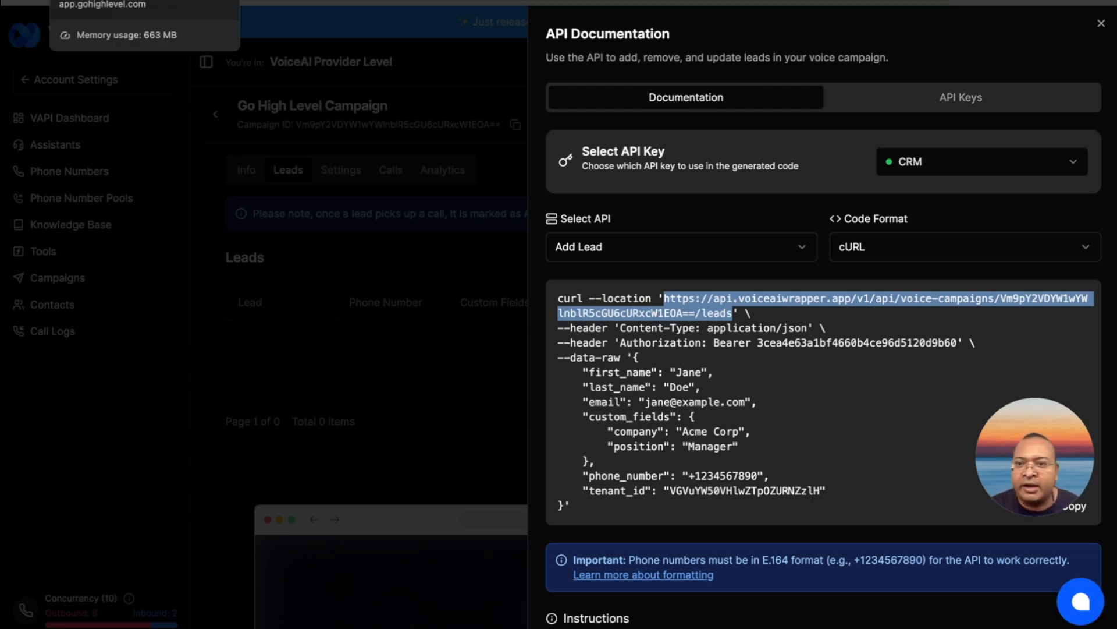
click(116, 1)
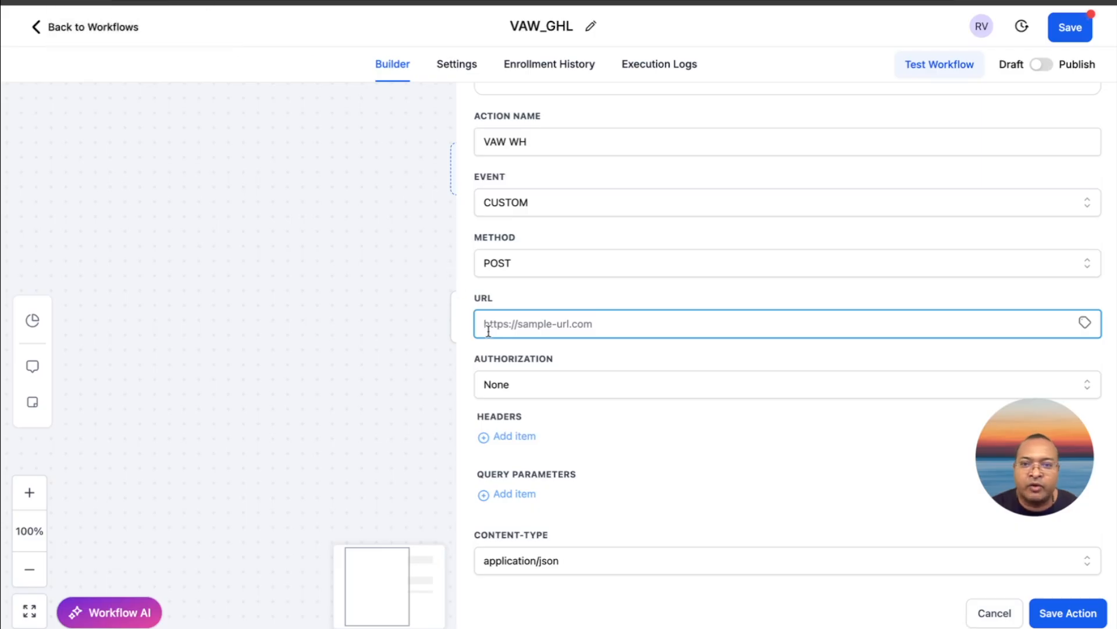
key(ctrl+v)
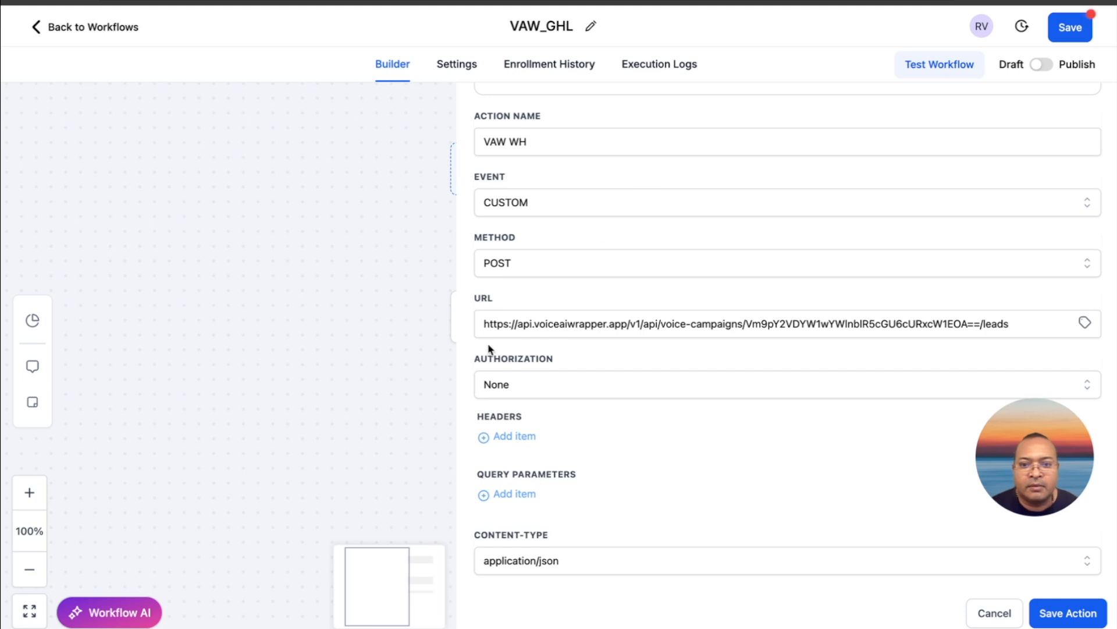
Add a header item to the webhook with the key Authorization, copied from the cURL code in VoiceAIWrapper
scroll(490, 349, down, 2)
scroll(490, 349, down, 1)
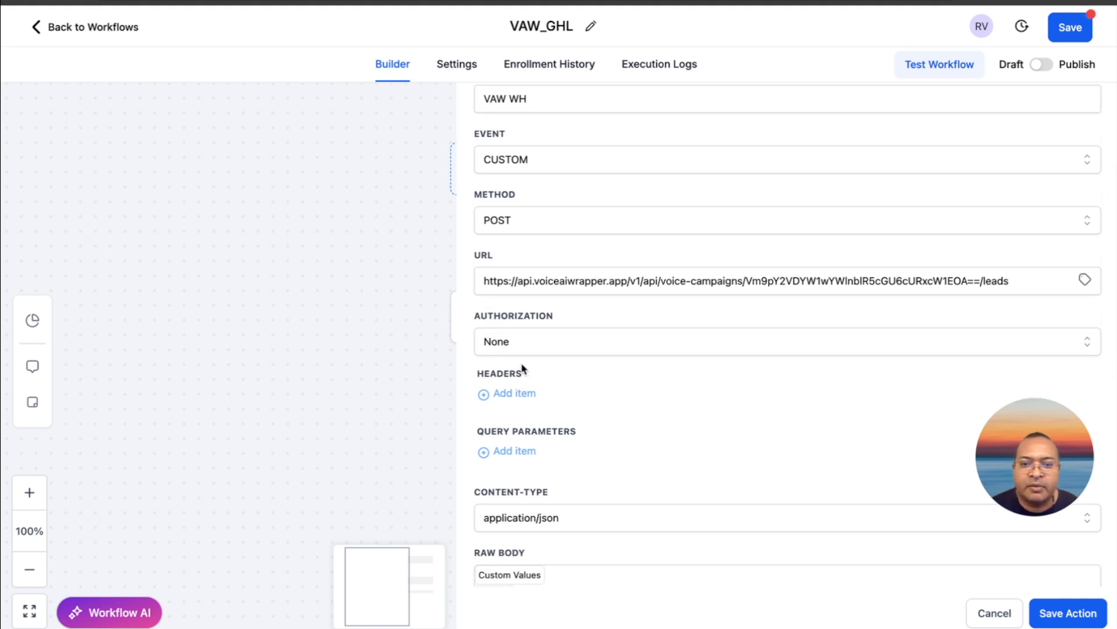
click(516, 392)
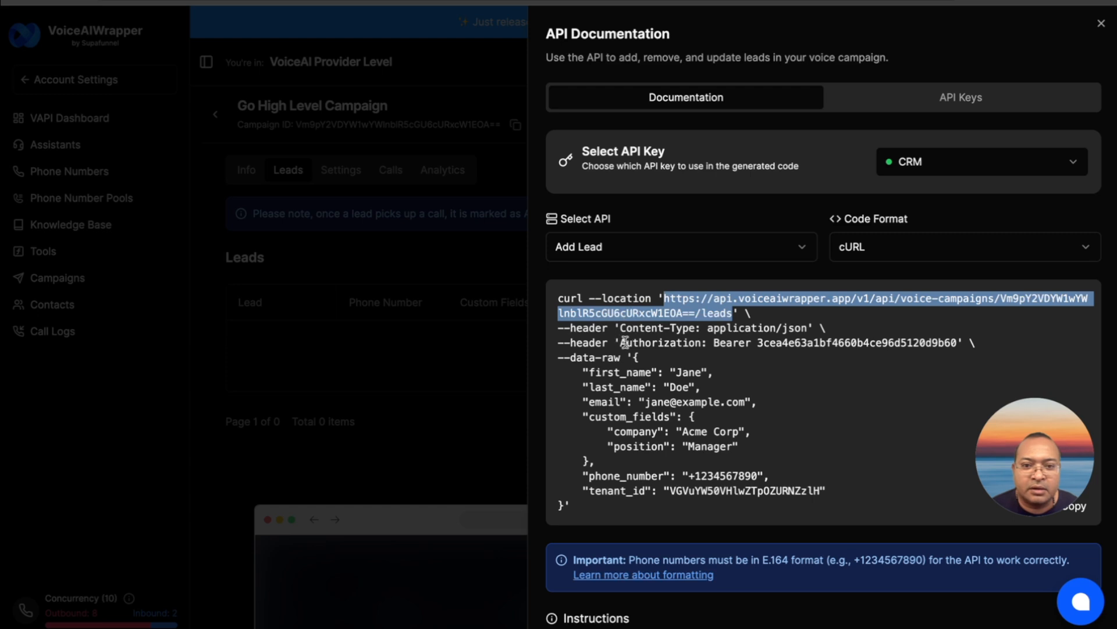
drag(622, 344, 700, 344)
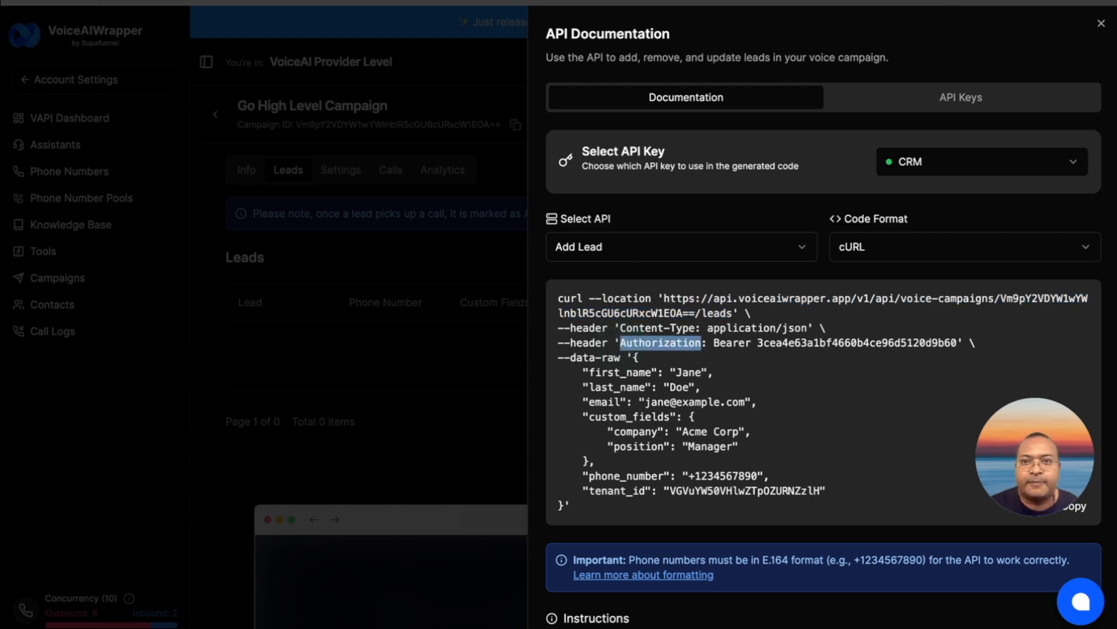
key(alt+Tab)
click(576, 401)
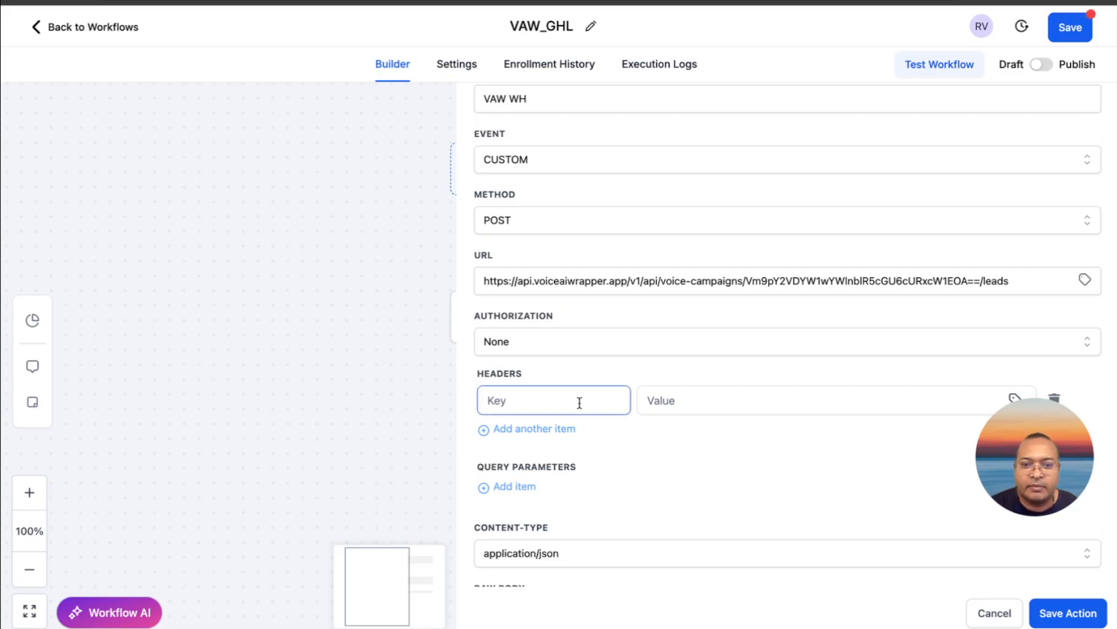
key(ctrl+v)
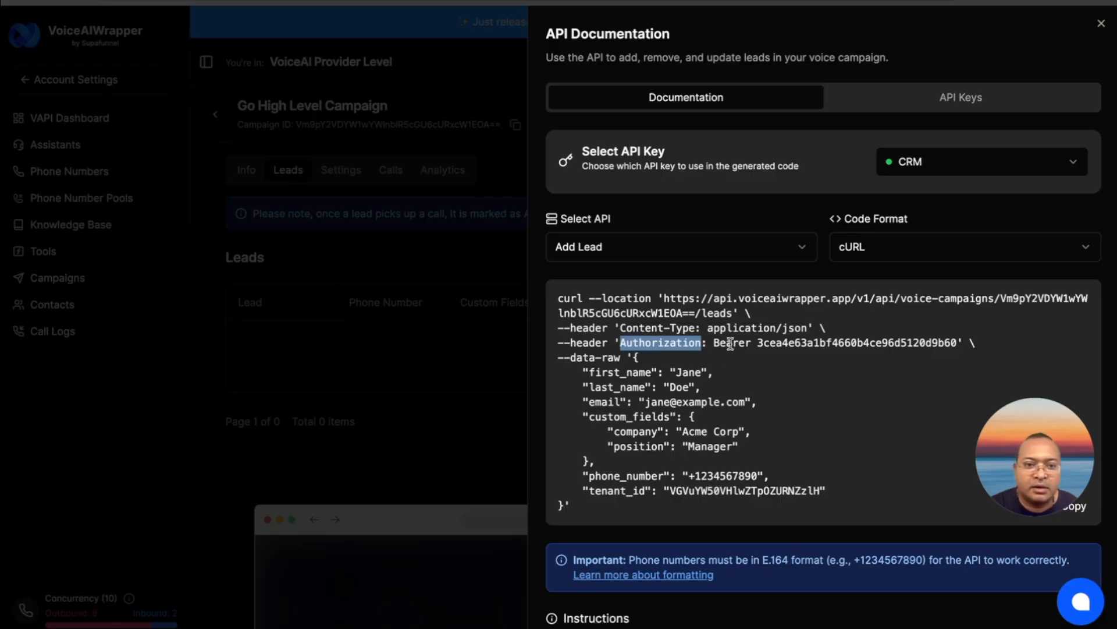
Copy the Bearer token with its prefix from the VoiceAIWrapper cURL code into the Authorization header's value in GoHighLevel
drag(716, 343, 957, 344)
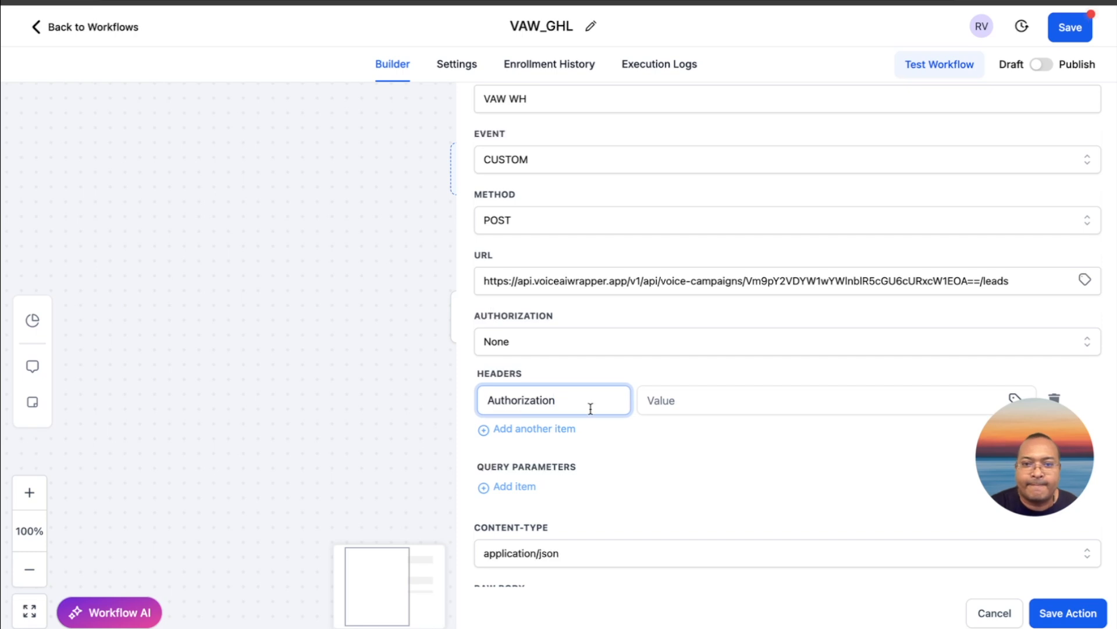
click(675, 406)
key(ctrl+v)
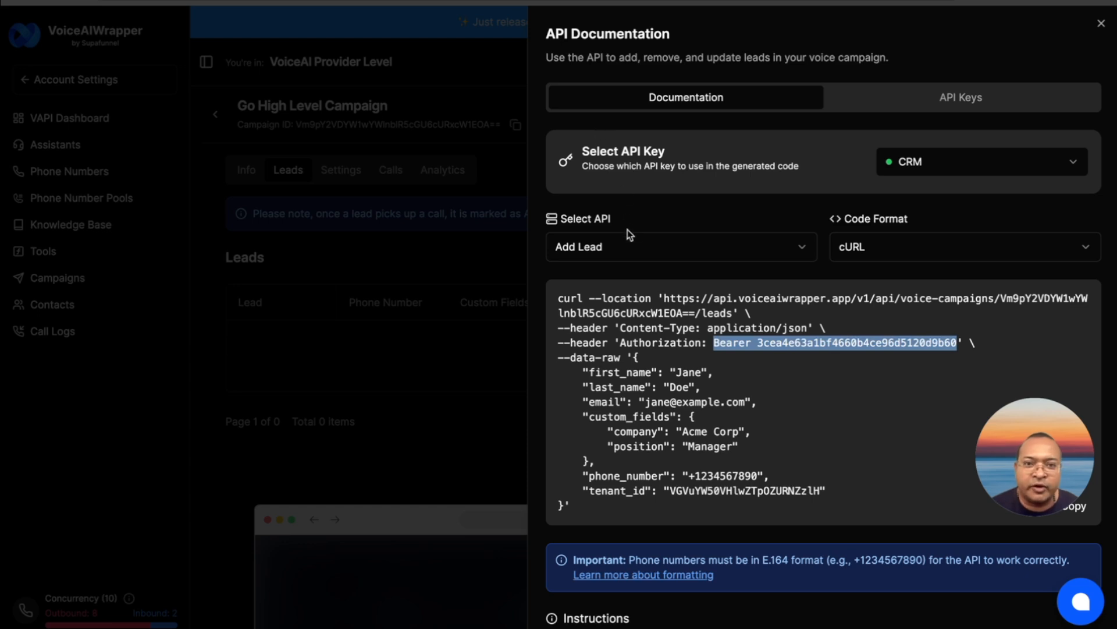
In VoiceAIWrapper, review the existing API keys and the key choices for the generated code, and return to the documentation
click(909, 113)
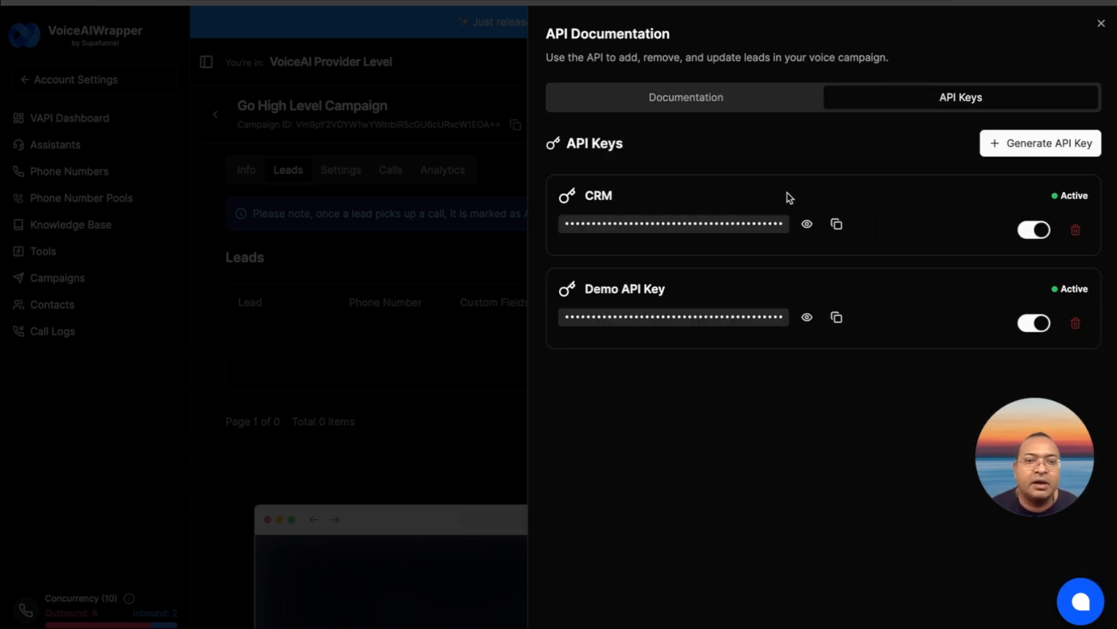
click(704, 102)
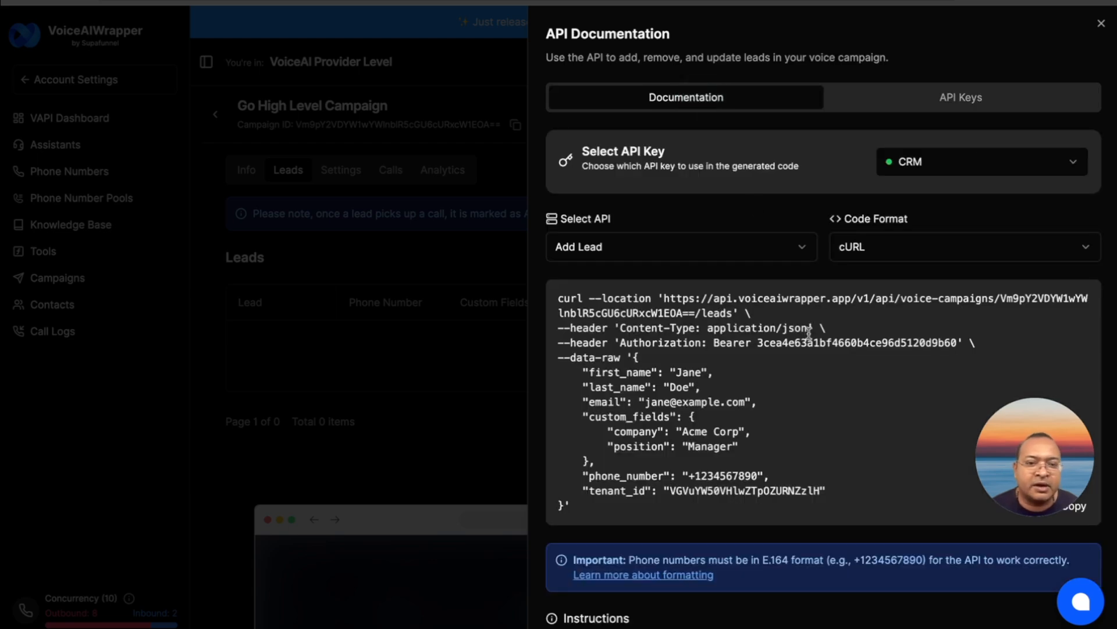
click(919, 161)
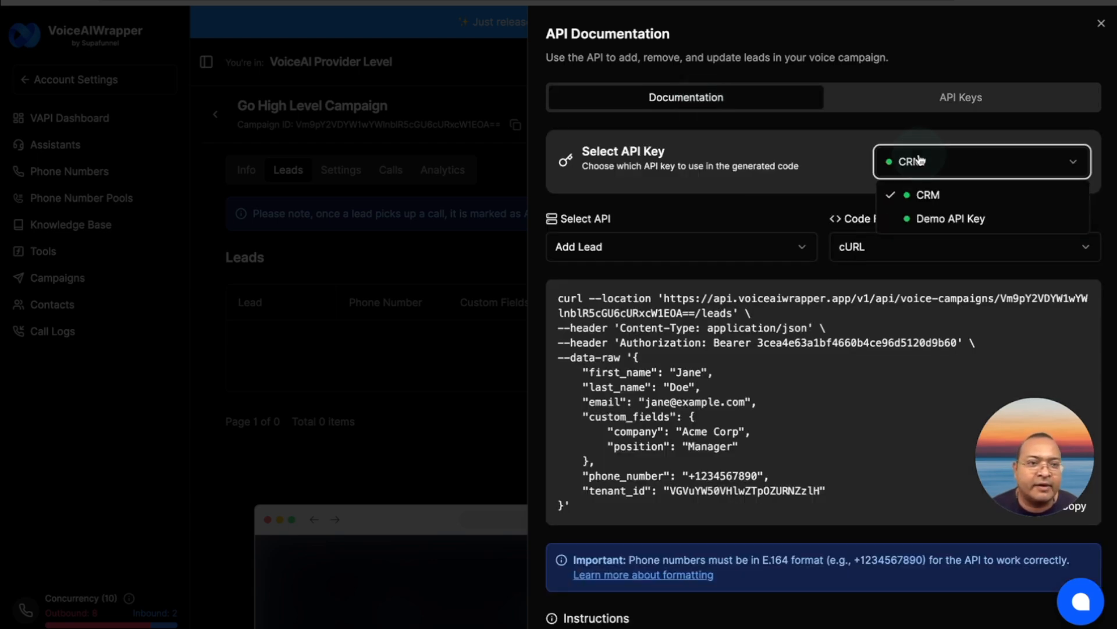
click(917, 157)
click(912, 106)
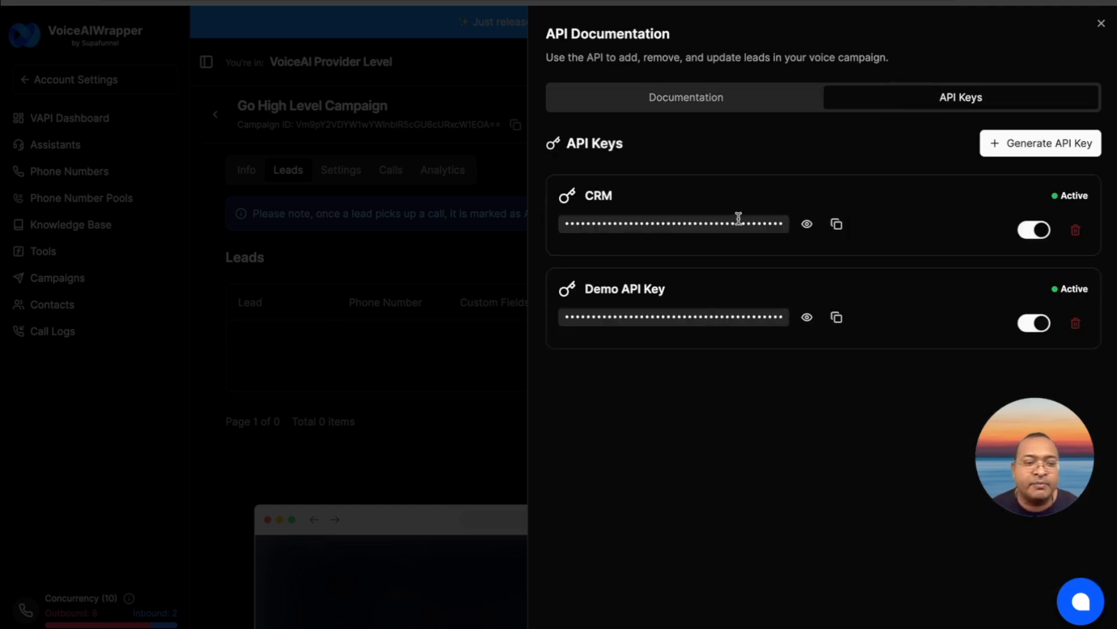
click(696, 110)
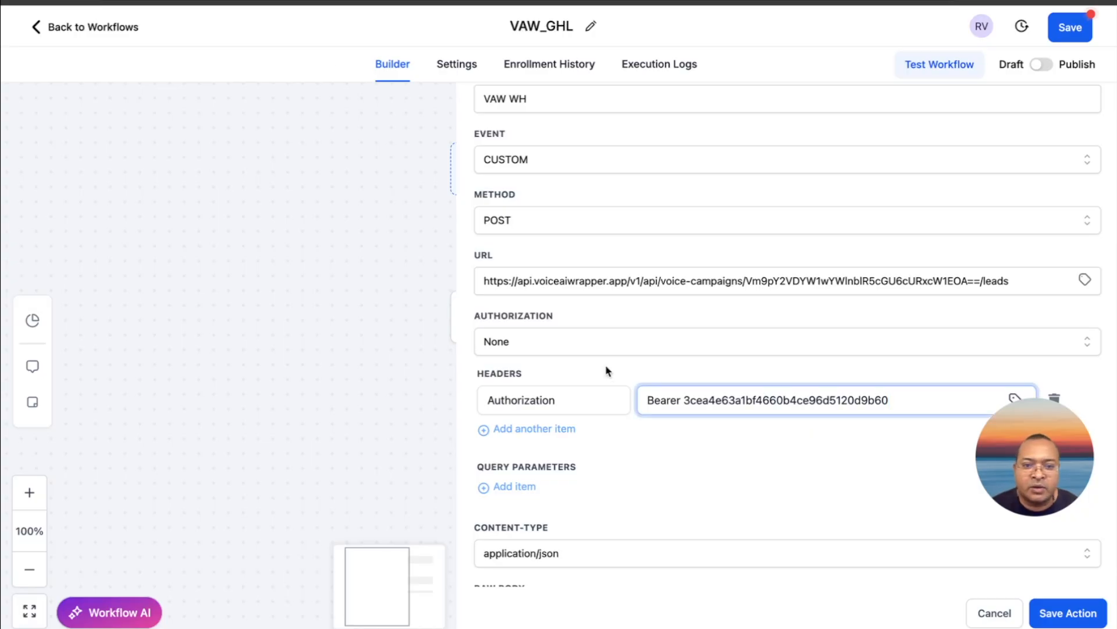
Replace the webhook's default raw body in GoHighLevel with the JSON data payload copied from the VoiceAIWrapper cURL code
scroll(616, 441, down, 5)
scroll(618, 444, down, 3)
click(610, 437)
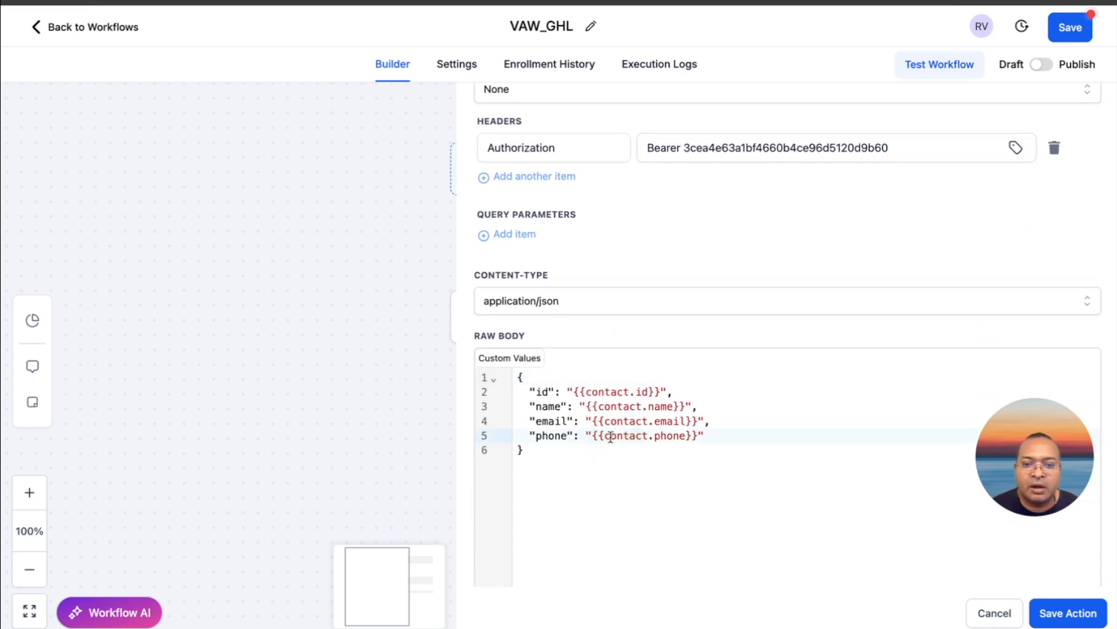
click(607, 433)
click(594, 457)
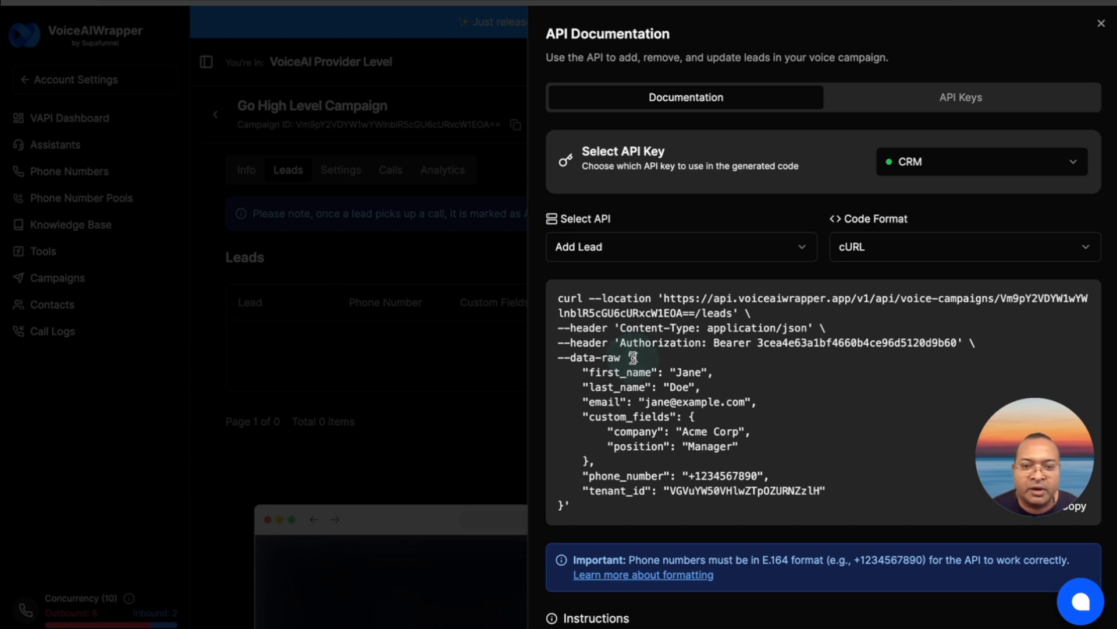
drag(634, 357, 566, 504)
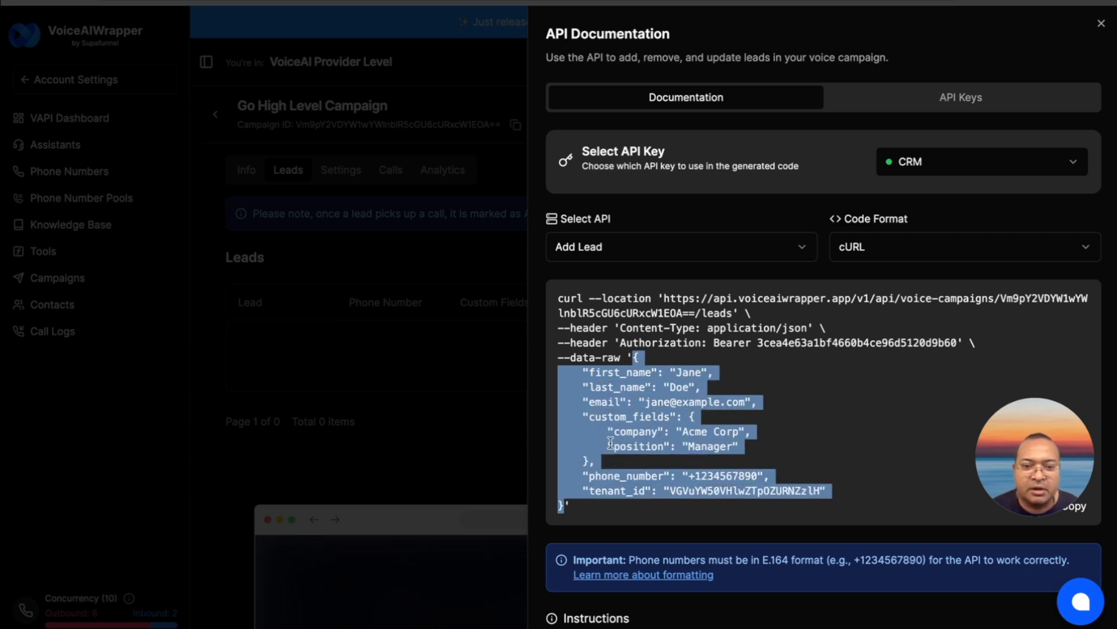
right_click(610, 443)
click(632, 429)
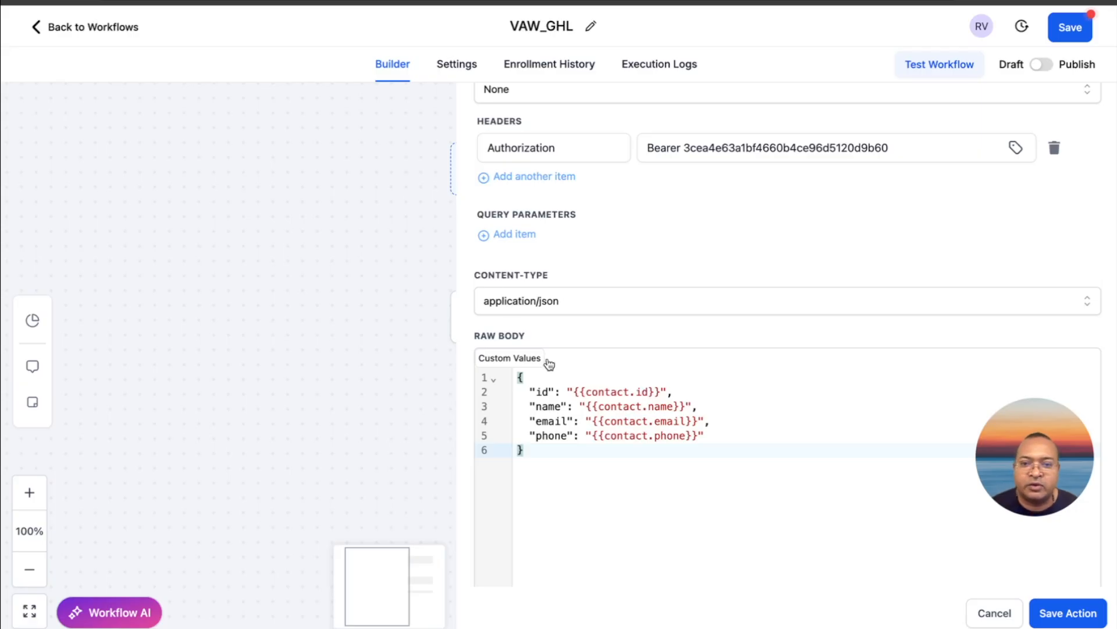
click(536, 385)
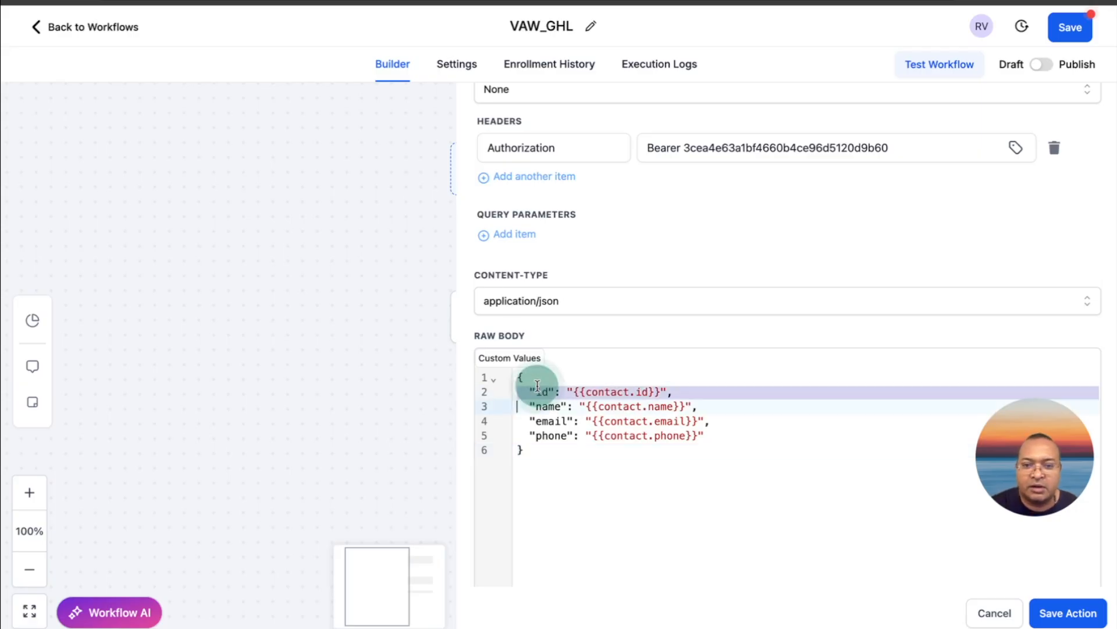
key(ctrl+a)
key(ctrl+v)
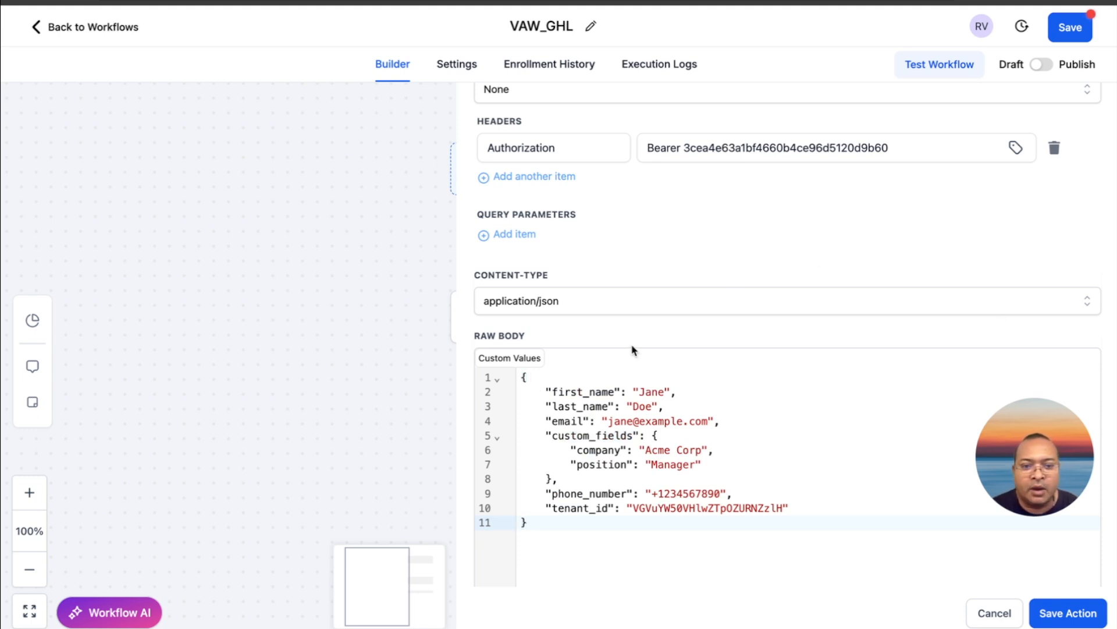
Replace the sample first_name value in the raw body with the Contact > First Name custom value
scroll(658, 391, down, 1)
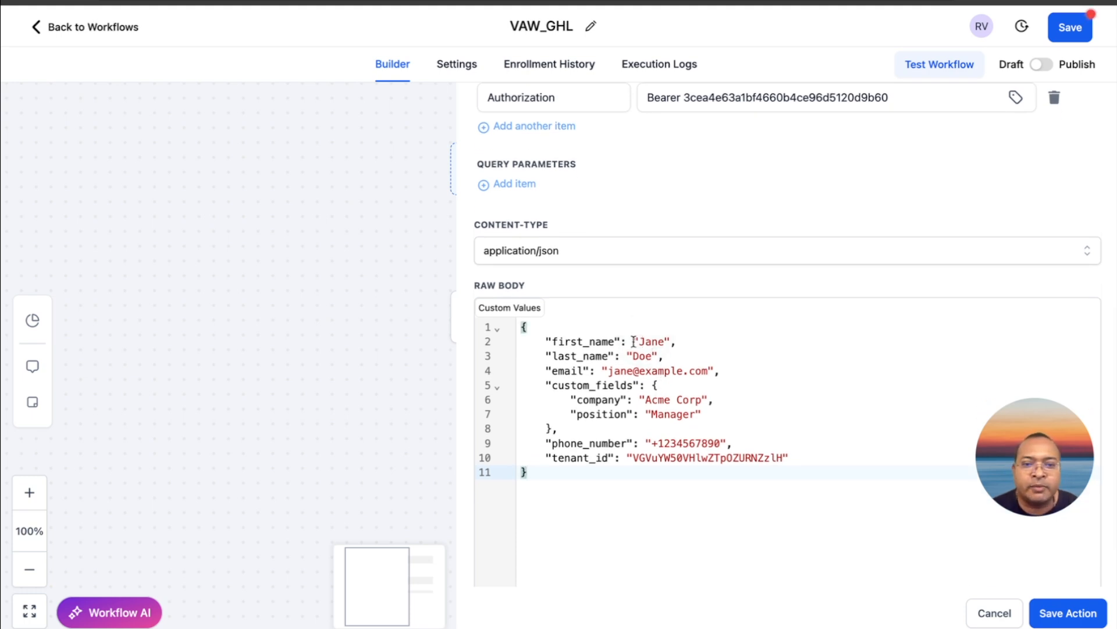
drag(633, 341, 668, 342)
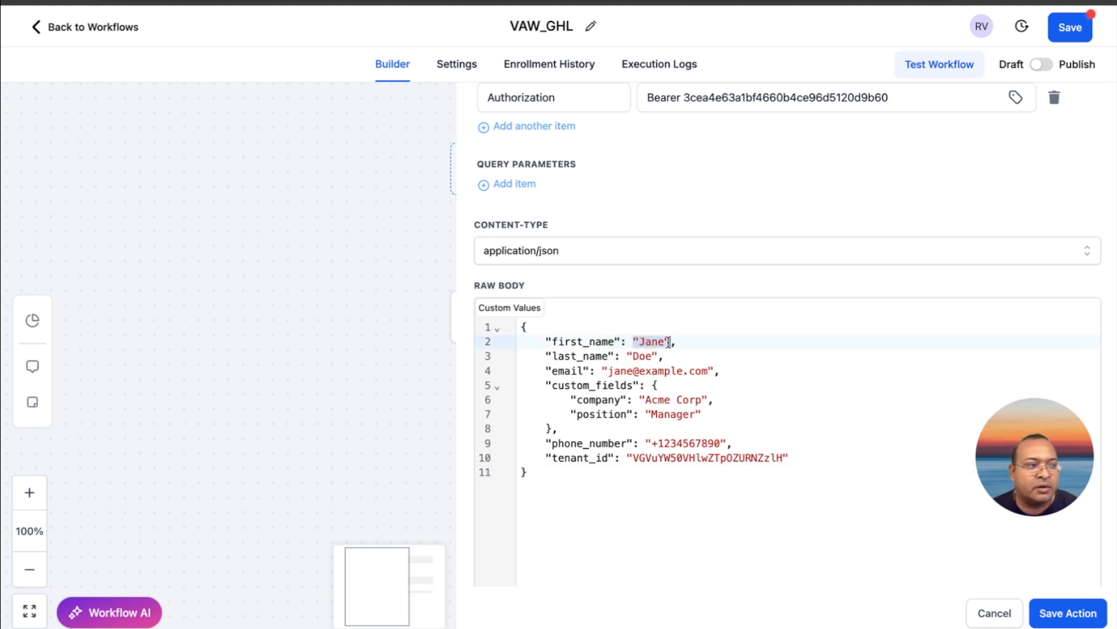
key(BackSpace)
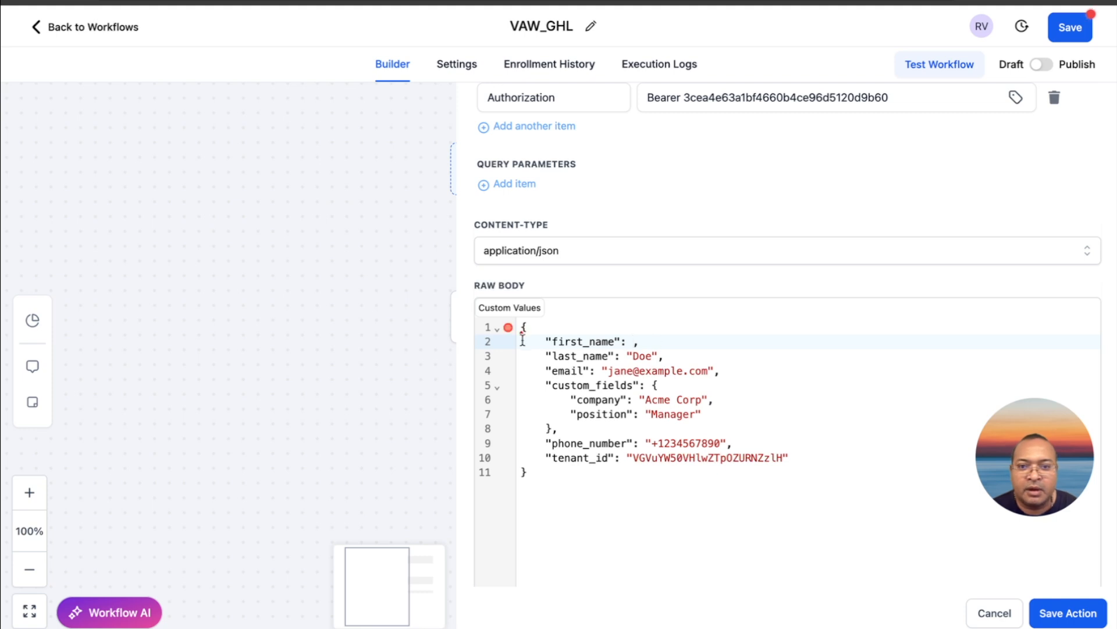
click(512, 313)
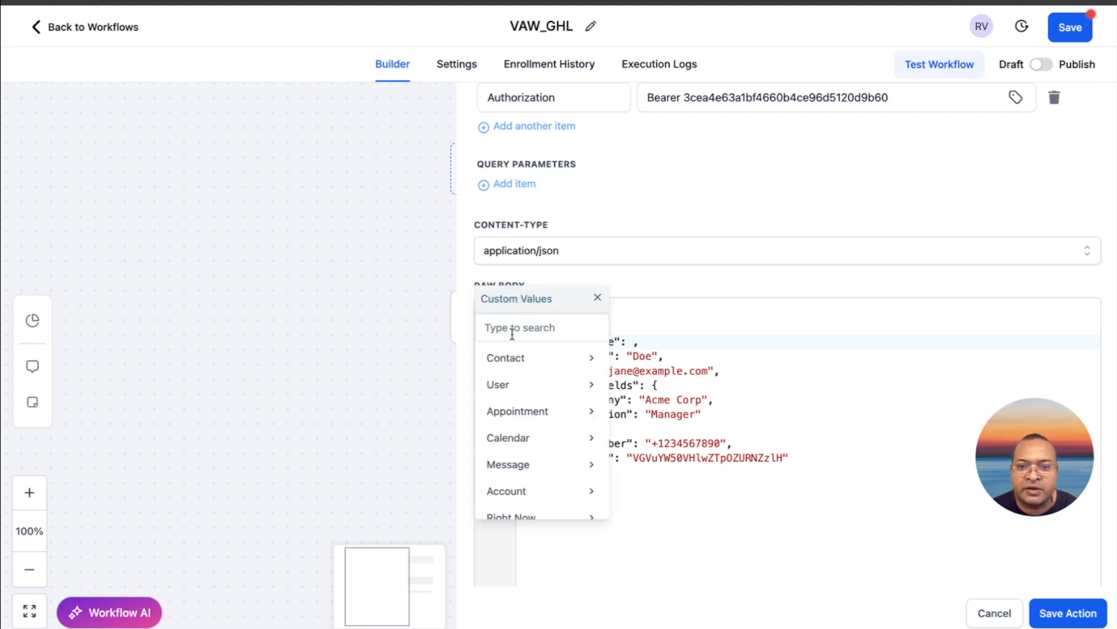
click(512, 332)
text(first)
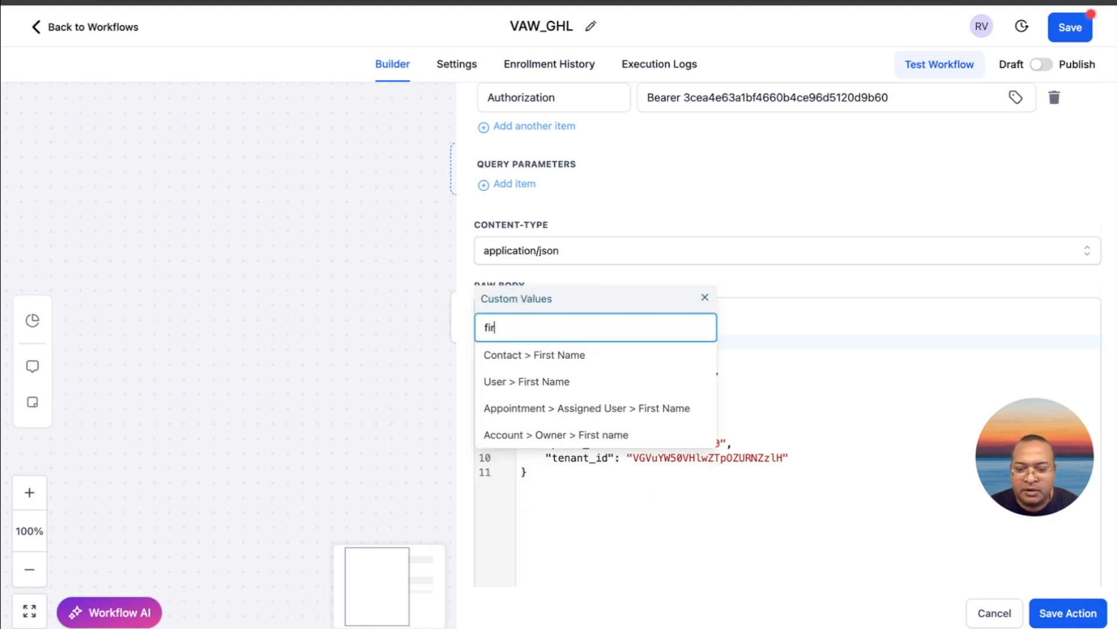
click(527, 356)
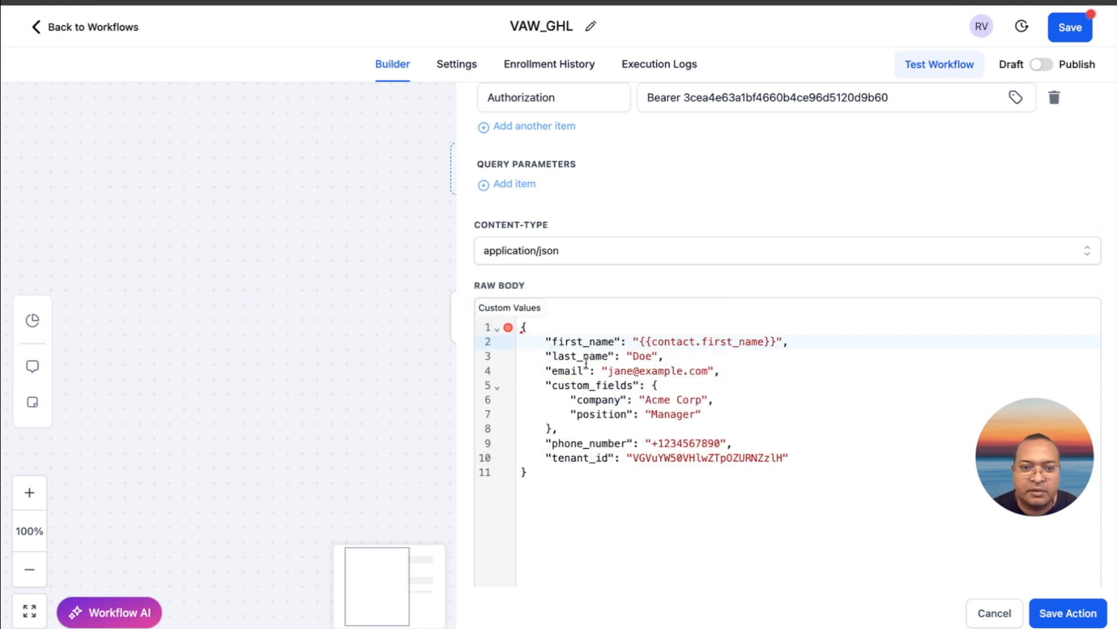
Replace the sample last_name value in the raw body with the contact's last name custom value, {{contact.last_name}}
drag(657, 355, 627, 356)
key(BackSpace)
click(524, 309)
click(524, 328)
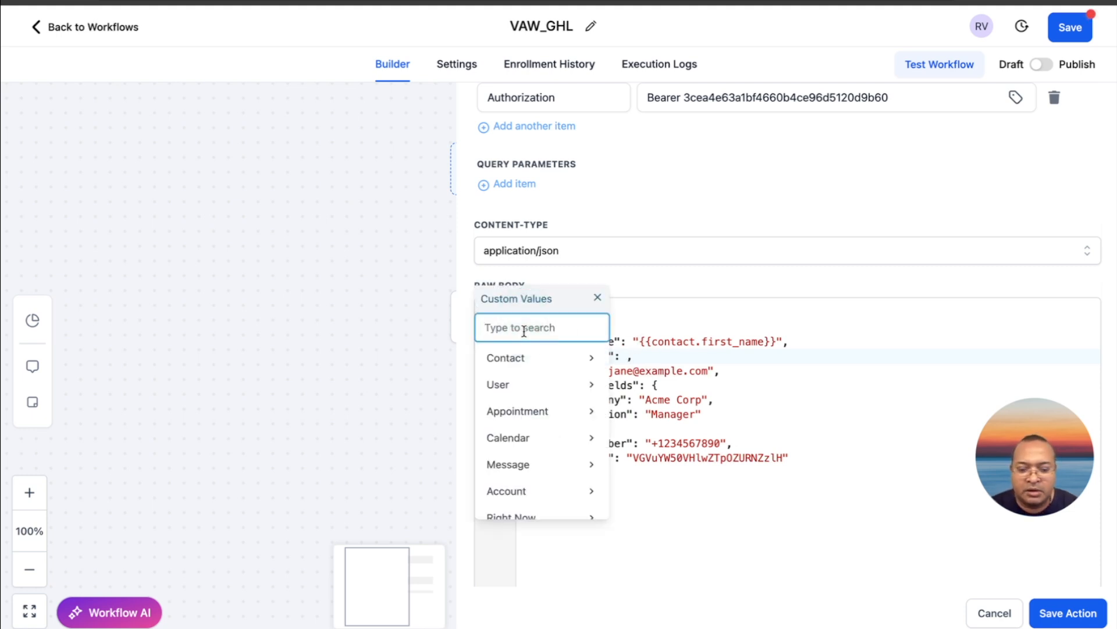
text(last)
click(549, 354)
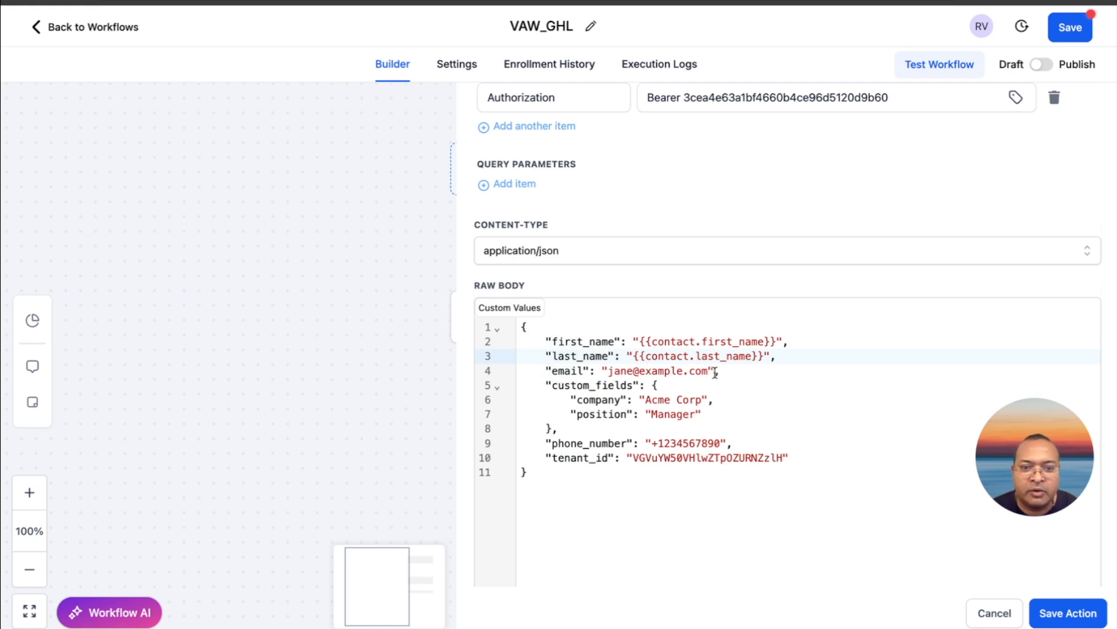
Insert the contact's email custom value, {{contact.email}}, into the email line of the raw body
drag(714, 370, 608, 371)
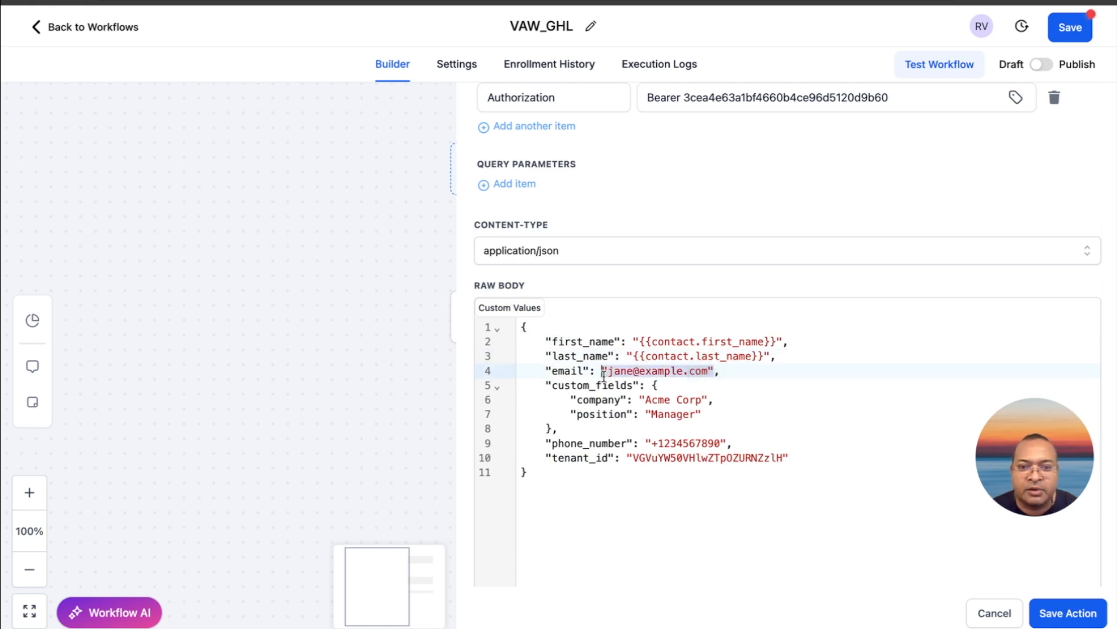
click(527, 308)
click(528, 325)
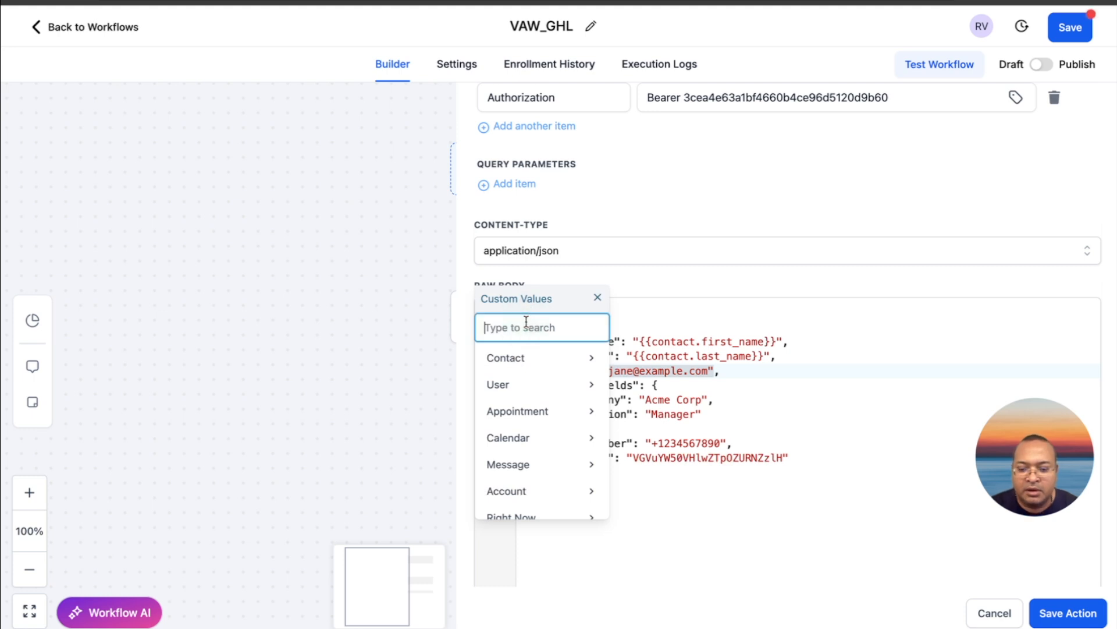
text(email)
click(538, 352)
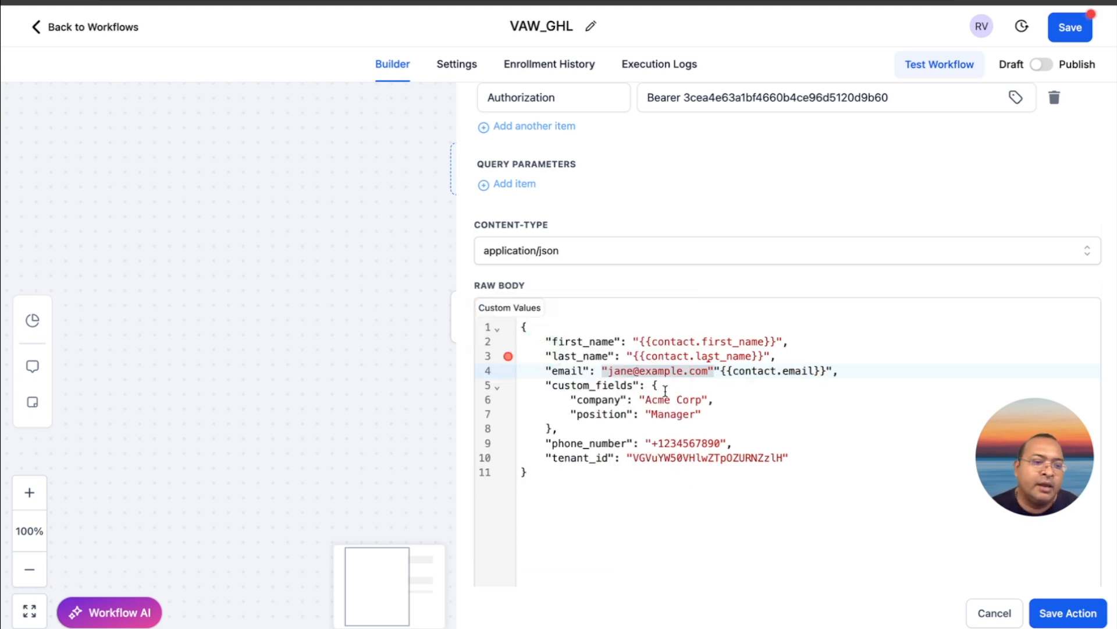
Delete the custom_fields opening line and its company and position lines from the webhook's raw body
click(704, 414)
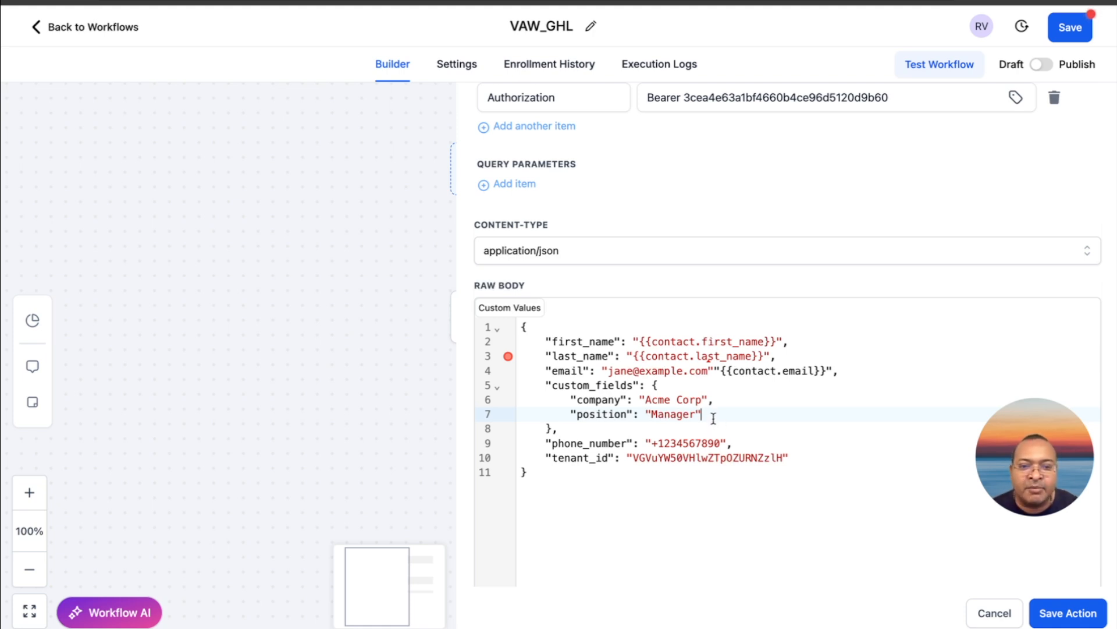
drag(711, 416, 539, 389)
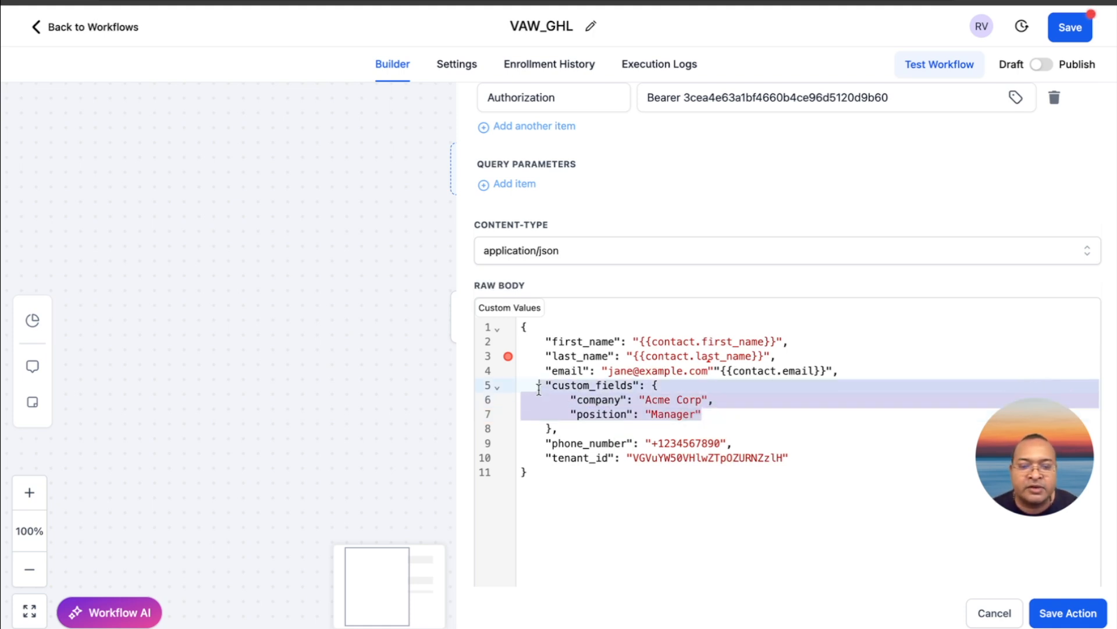
key(BackSpace)
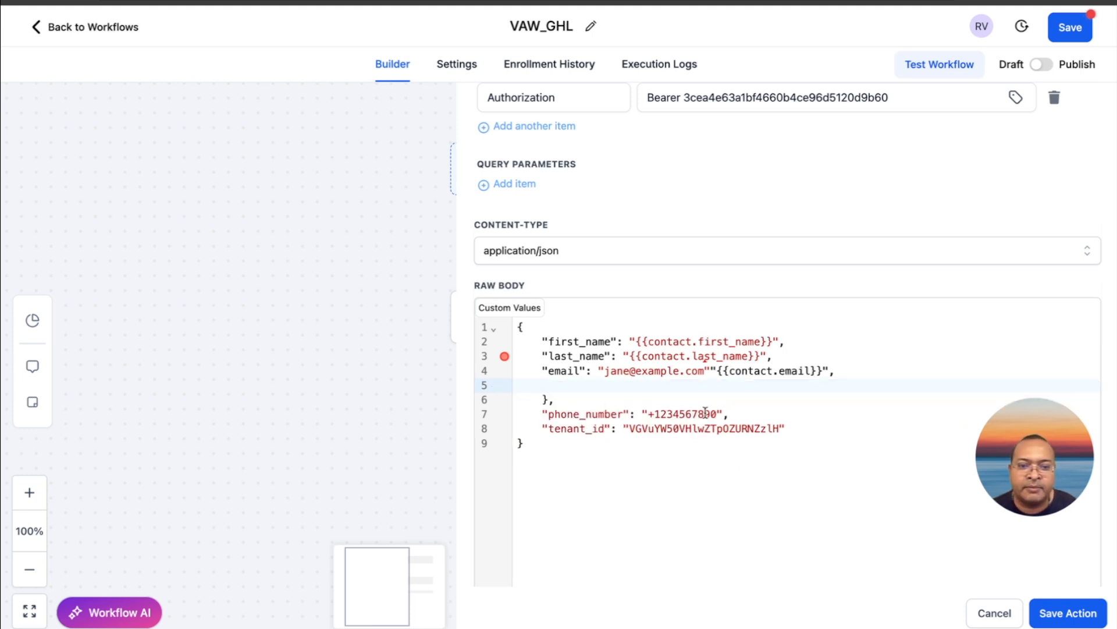
Replace the sample phone_number value with the contact's phone custom value, {{contact.phone}}, and remove the blank line above the closing brace
click(721, 413)
drag(673, 413, 642, 414)
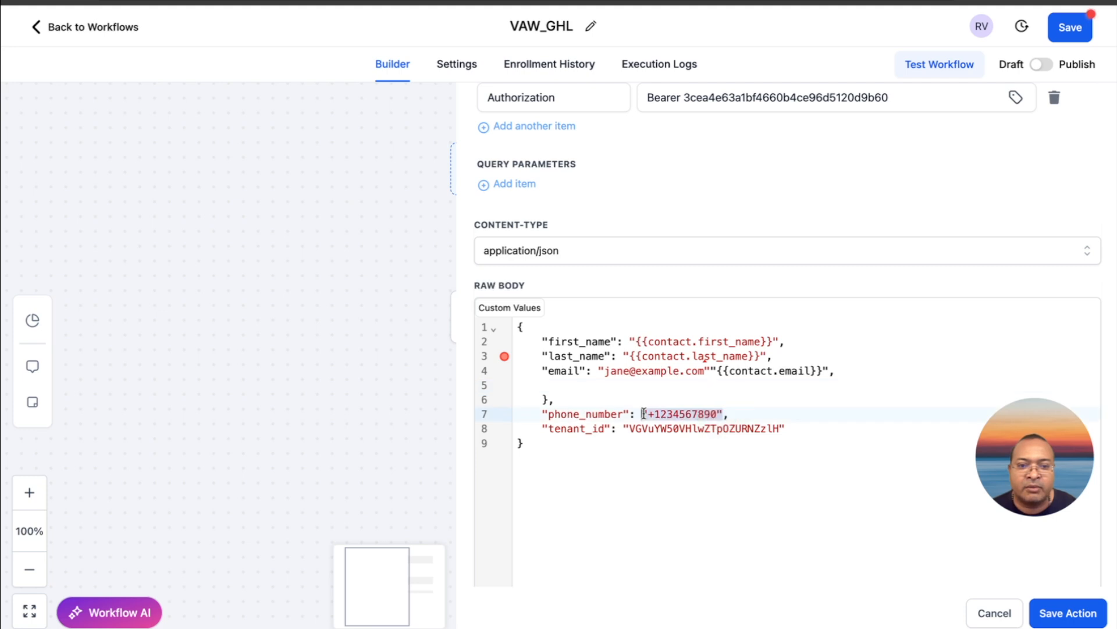
key(BackSpace)
click(509, 307)
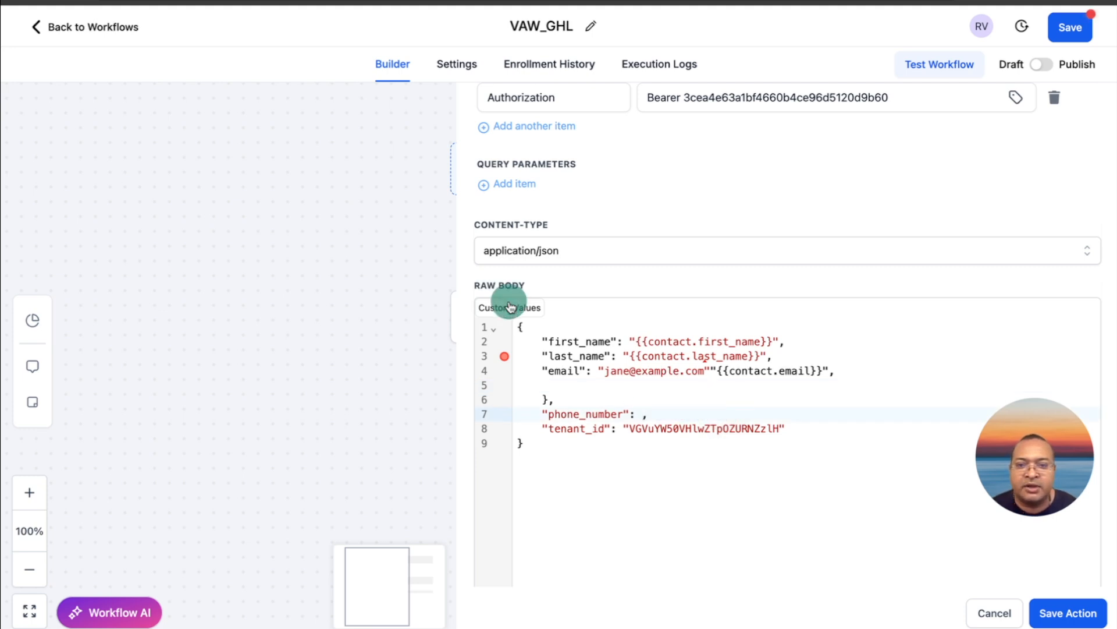
click(510, 319)
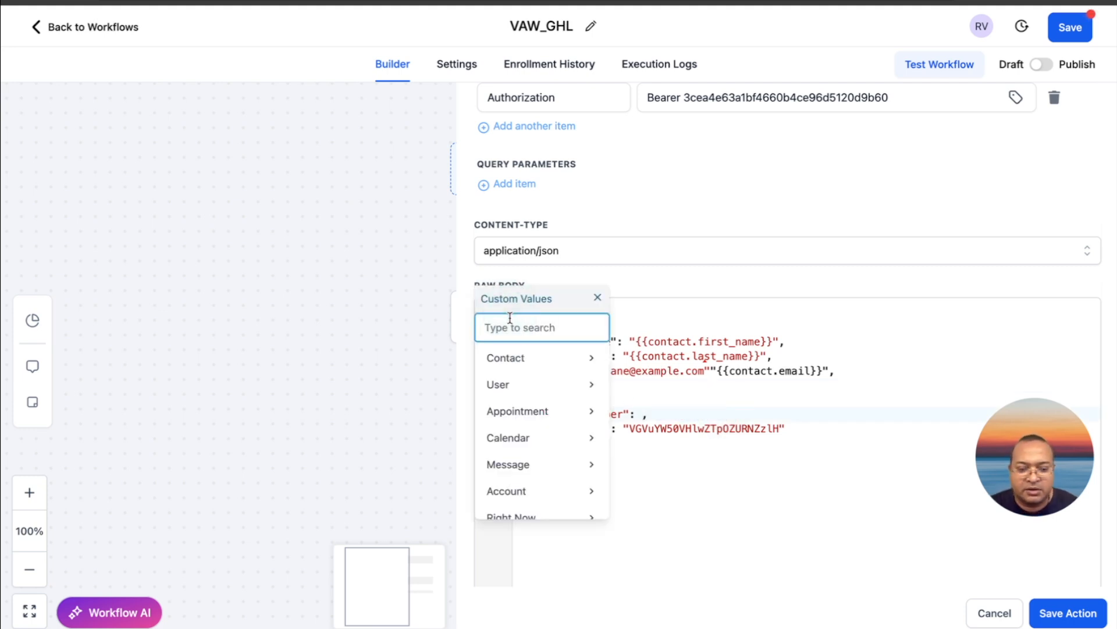
text(phone)
click(553, 354)
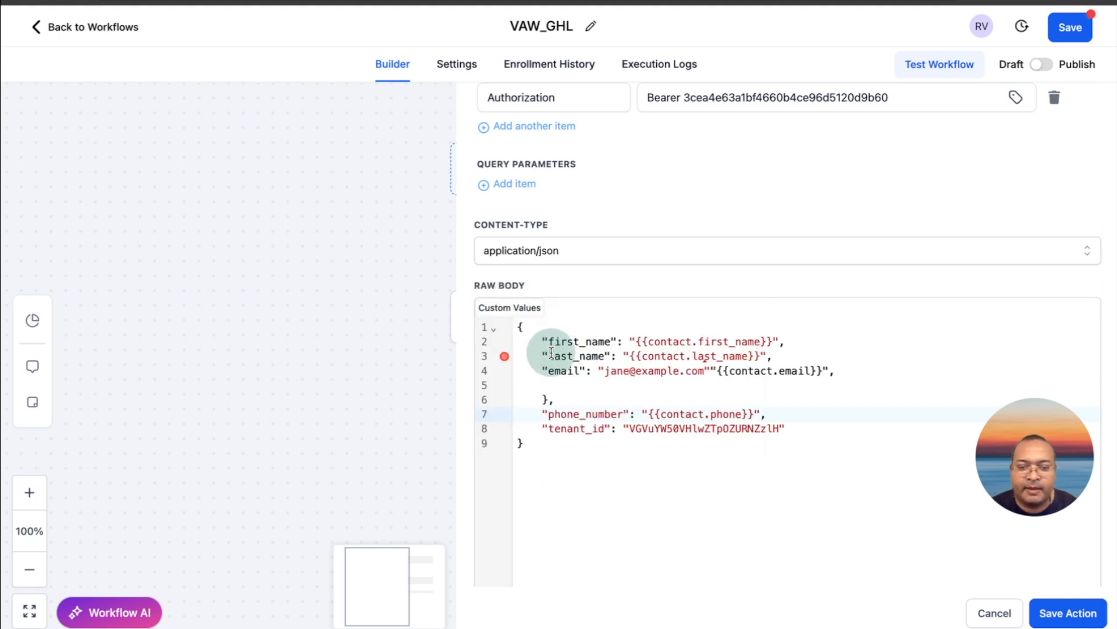
click(561, 388)
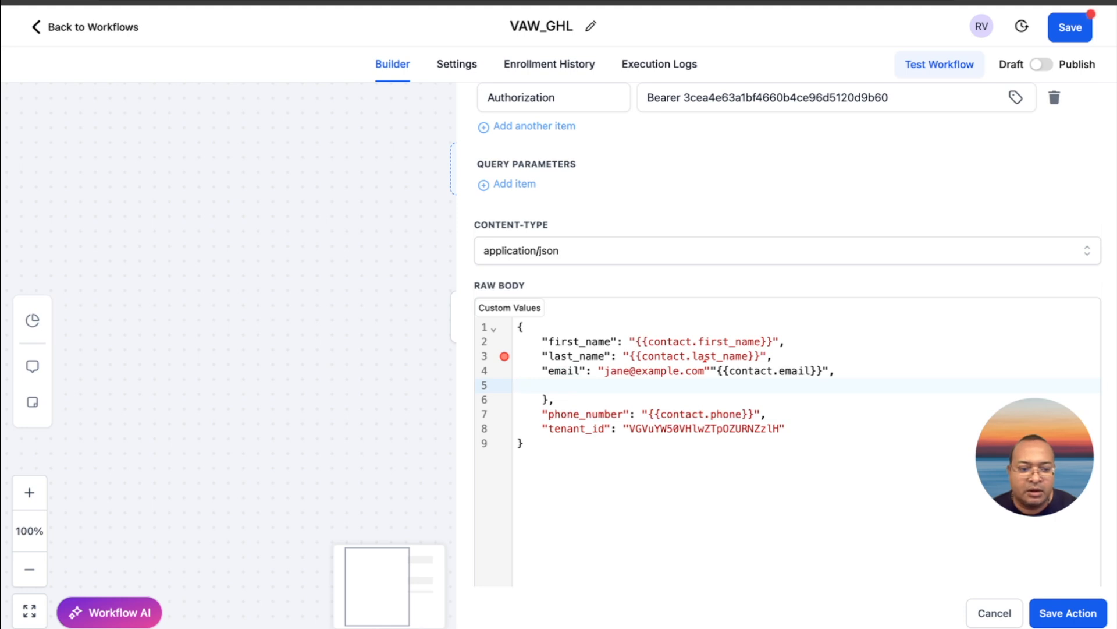
key(BackSpace)
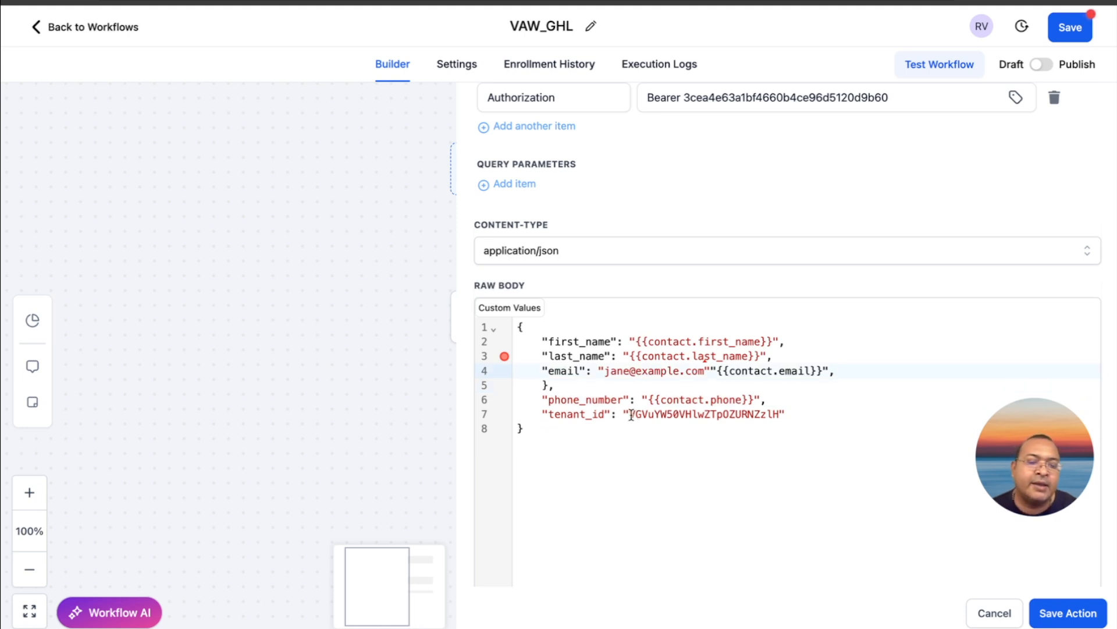
Replace the sample tenant_id value with the Contact > Custom Fields > tenant custom value and save the webhook action
mouse_move(632, 414)
mouse_down()
mouse_move(782, 414)
mouse_move(625, 416)
mouse_up()
click(790, 414)
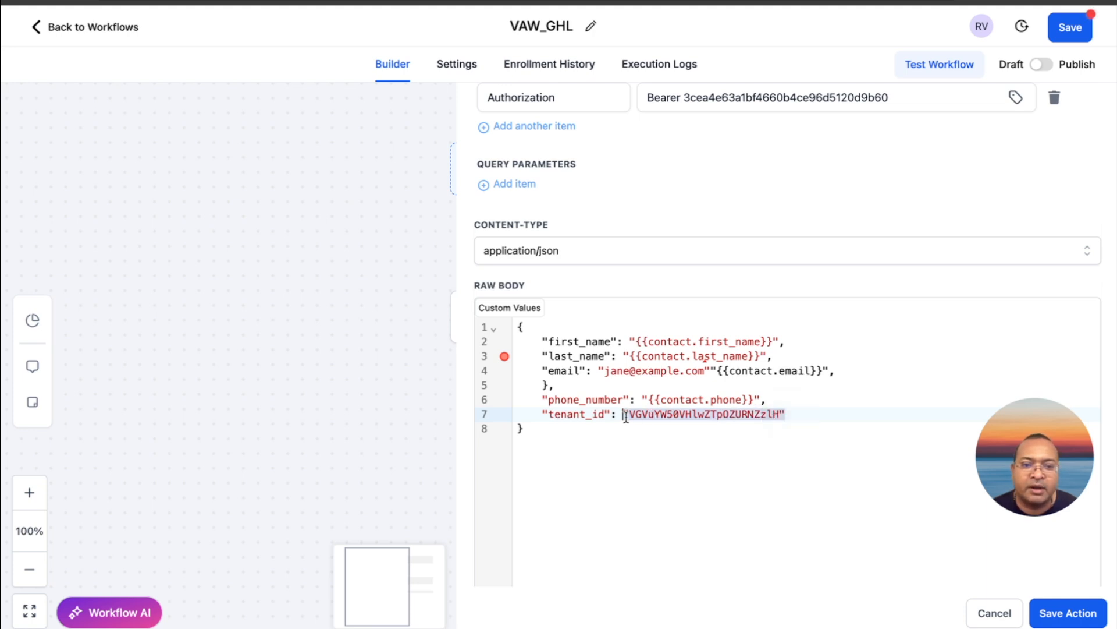
key(BackSpace)
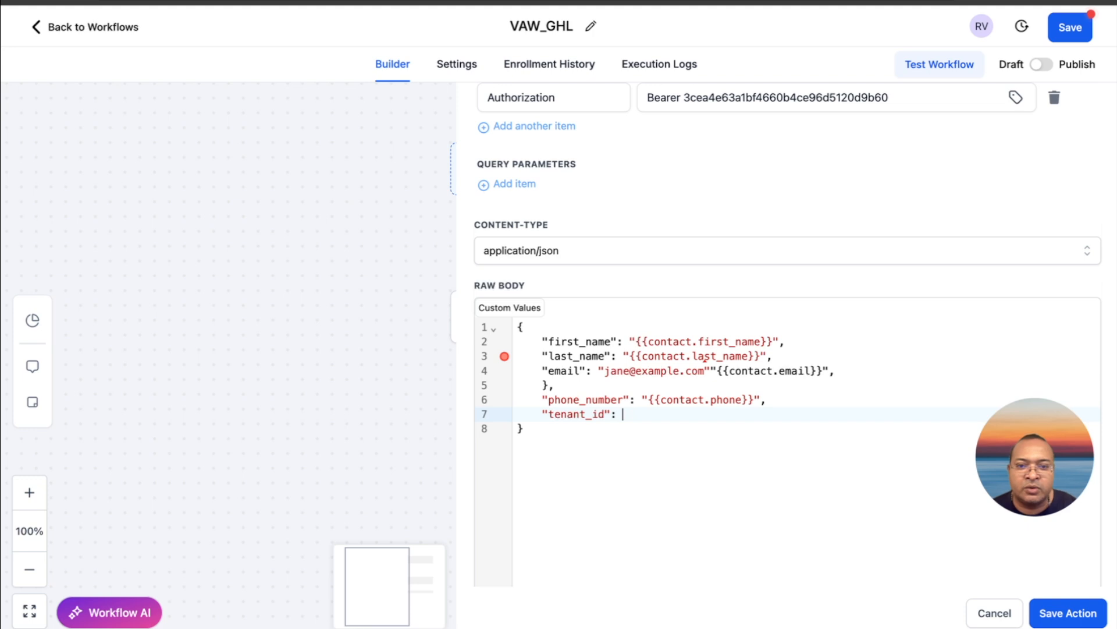
click(521, 313)
click(520, 320)
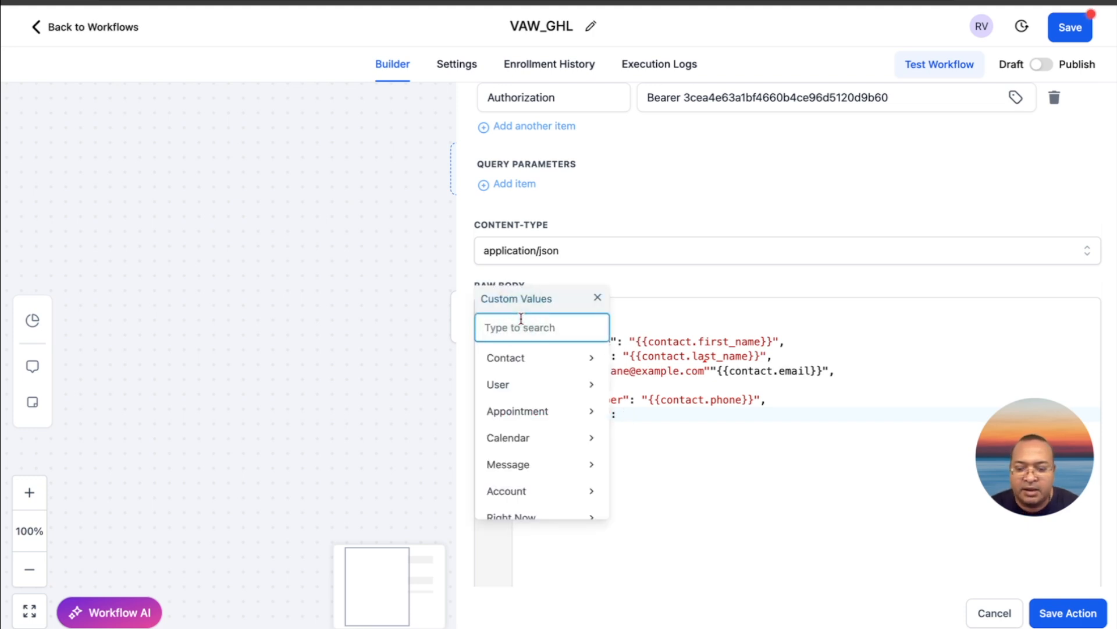
text(te)
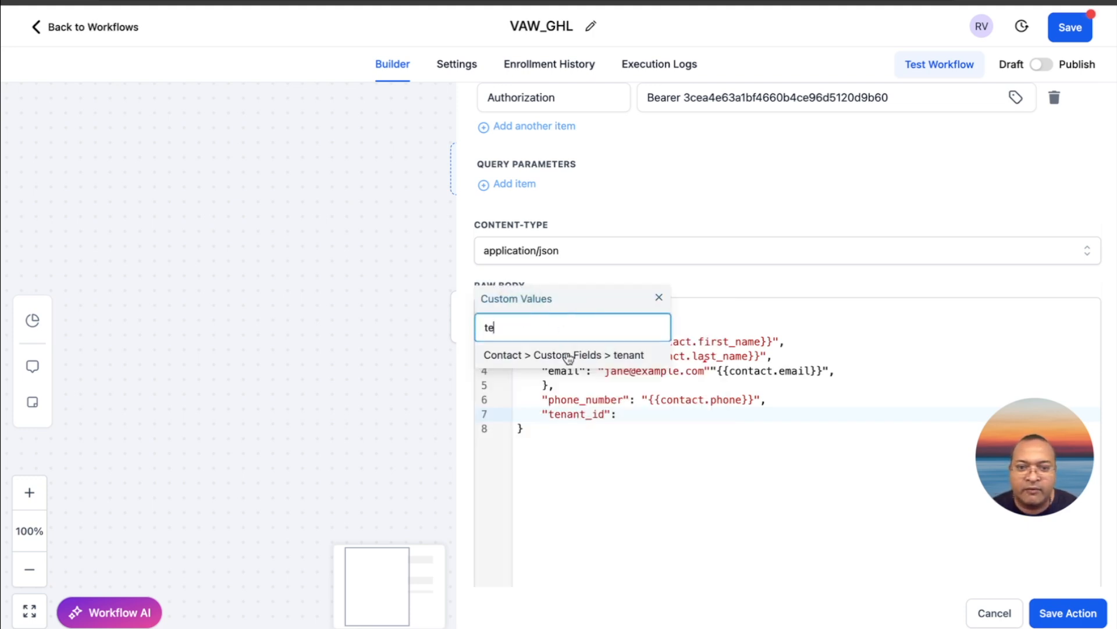
click(569, 355)
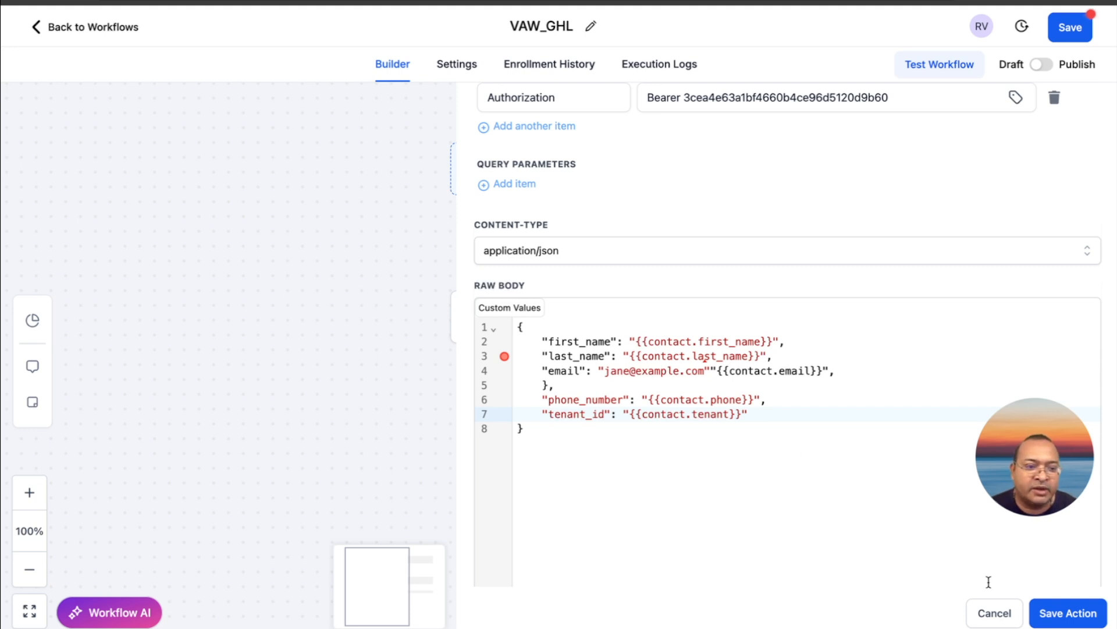
click(1053, 613)
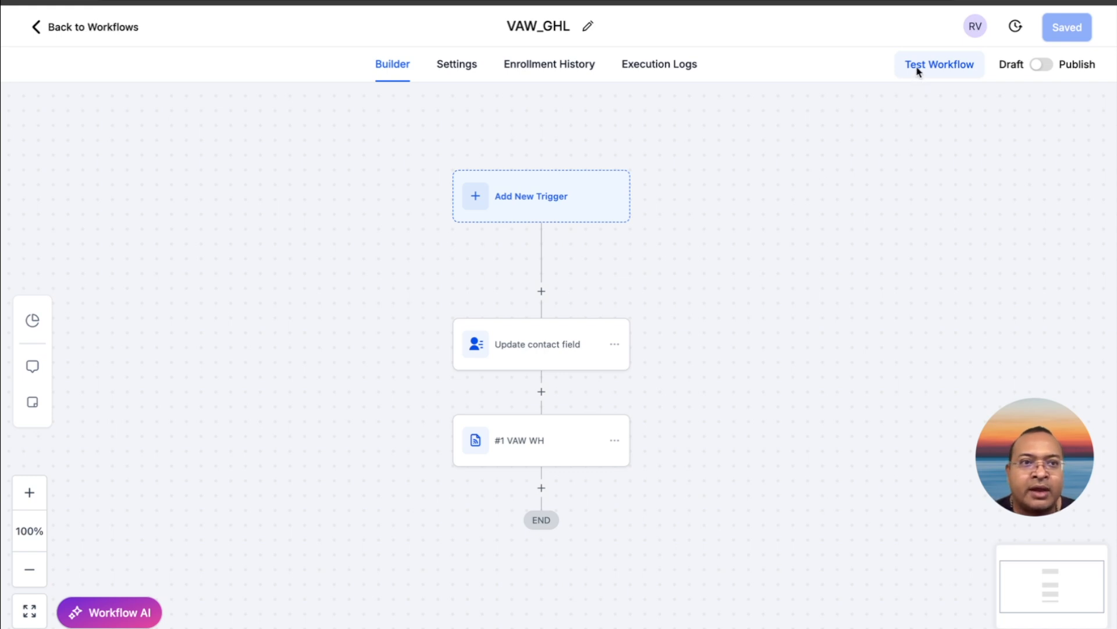
Run a test of the VAW_GHL workflow for the second contact in the contact list
click(841, 149)
click(935, 67)
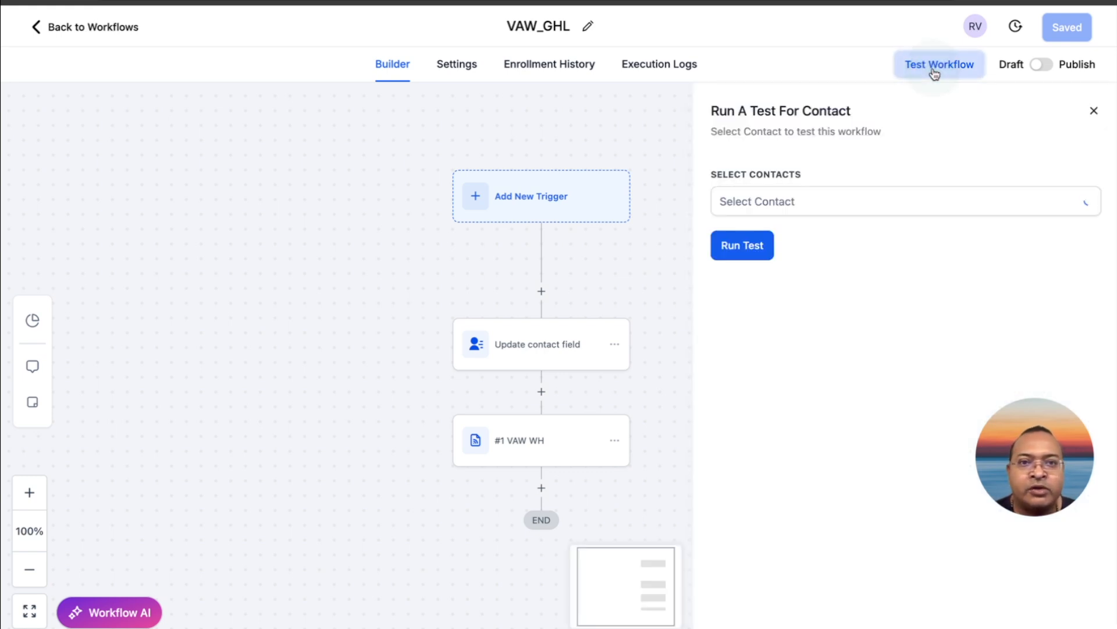
click(821, 197)
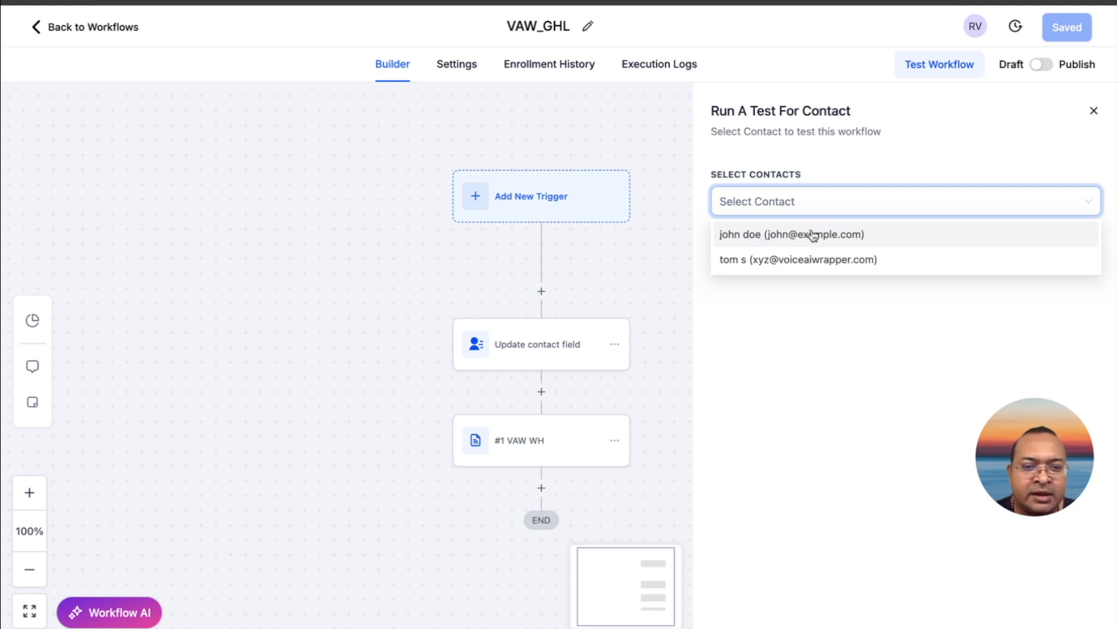
click(807, 258)
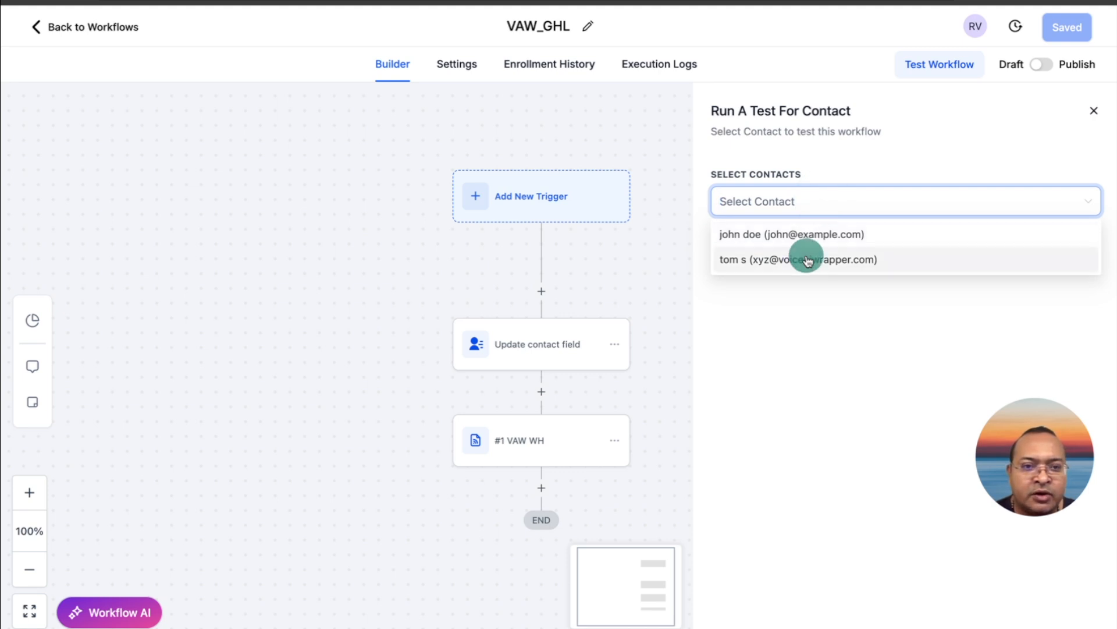
click(836, 151)
click(760, 249)
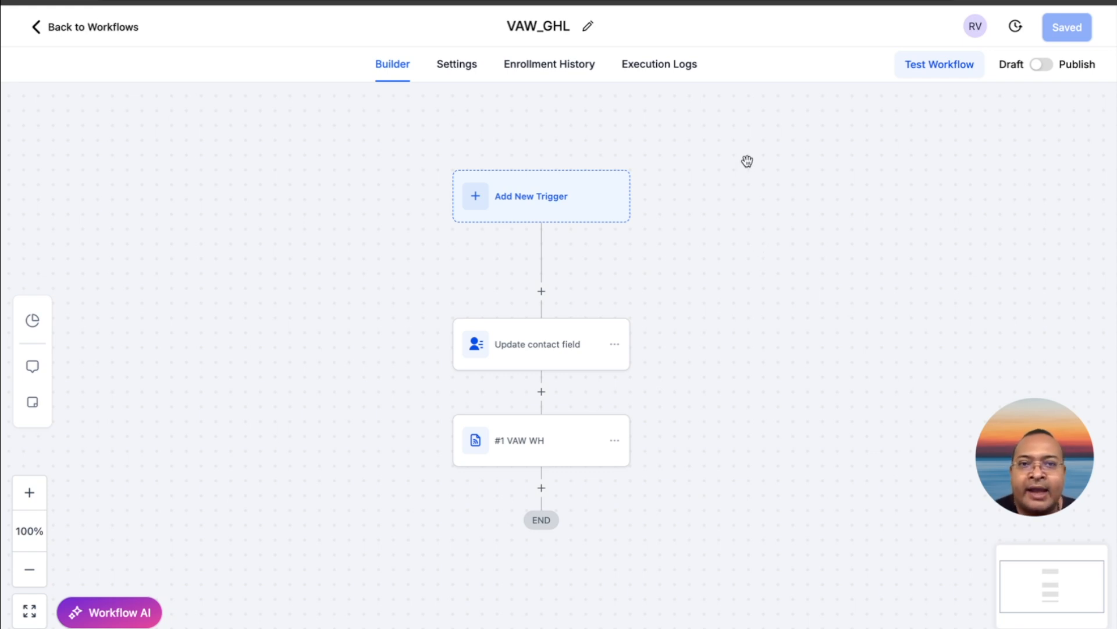
View the workflow's execution logs and refresh the Go High Level Campaign's leads in VoiceAIWrapper to check for the test contact
click(679, 74)
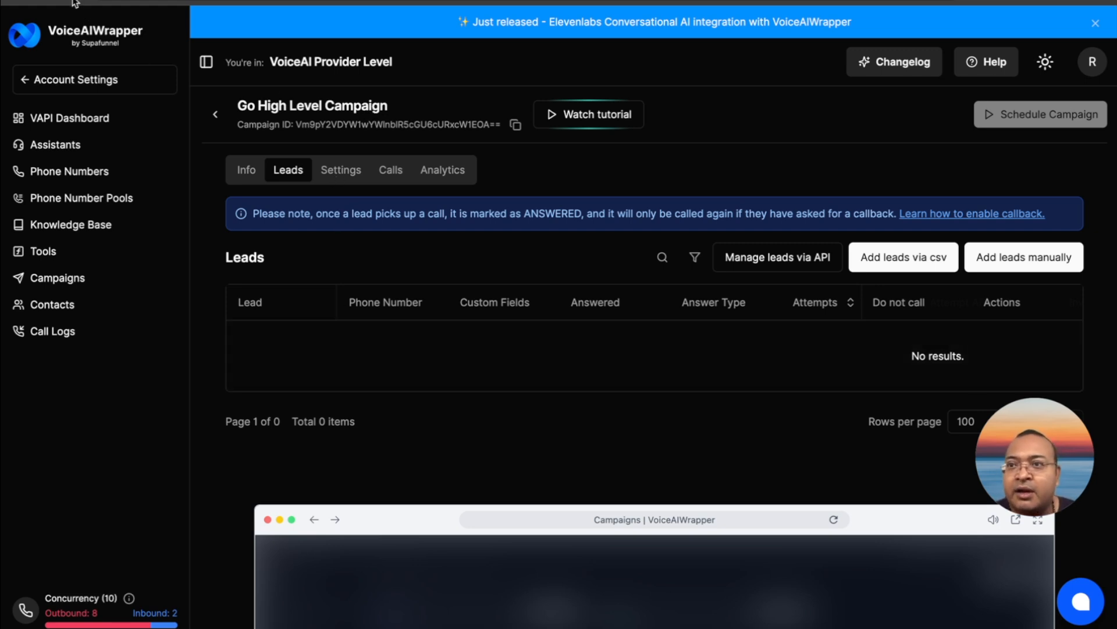
key(super+r)
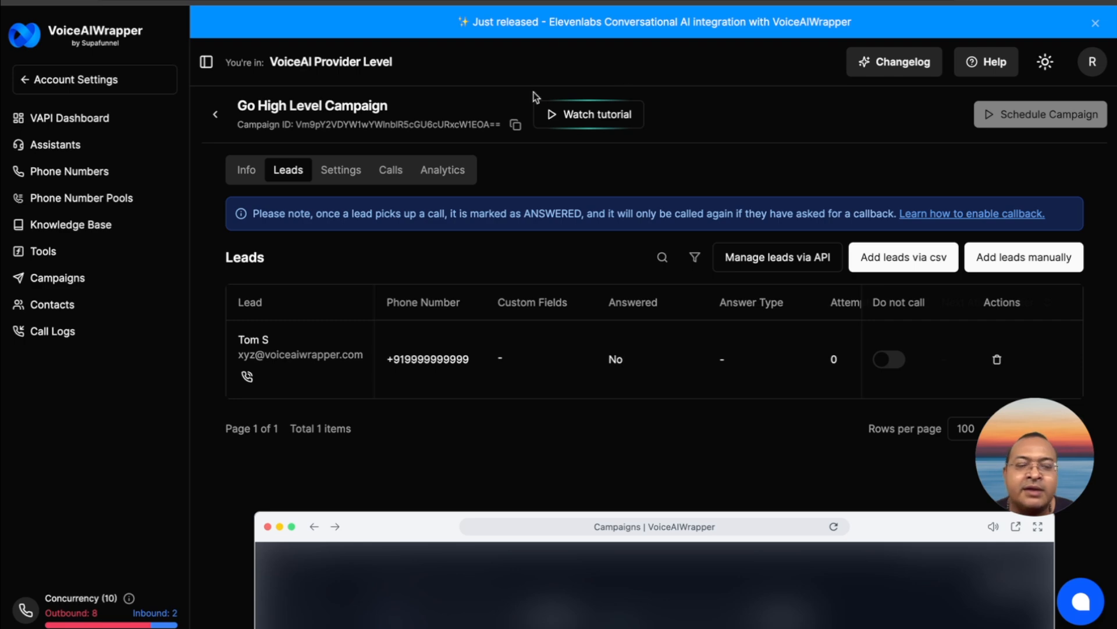
Review the Go High Level Campaign's configuration, schedule, outbound and webhook settings
click(356, 175)
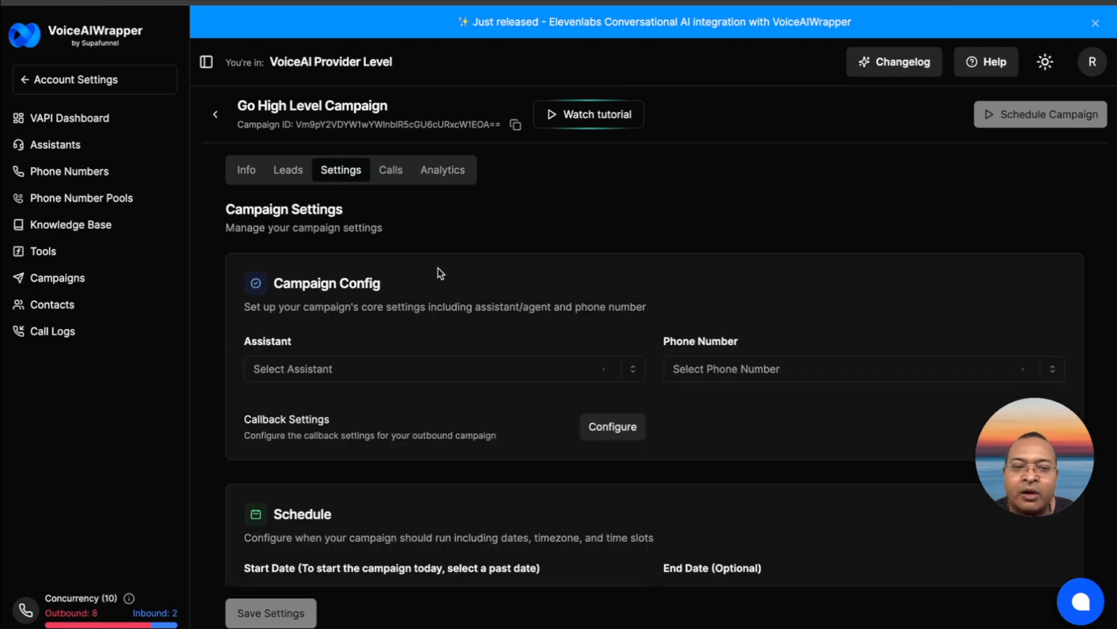
scroll(438, 271, down, 8)
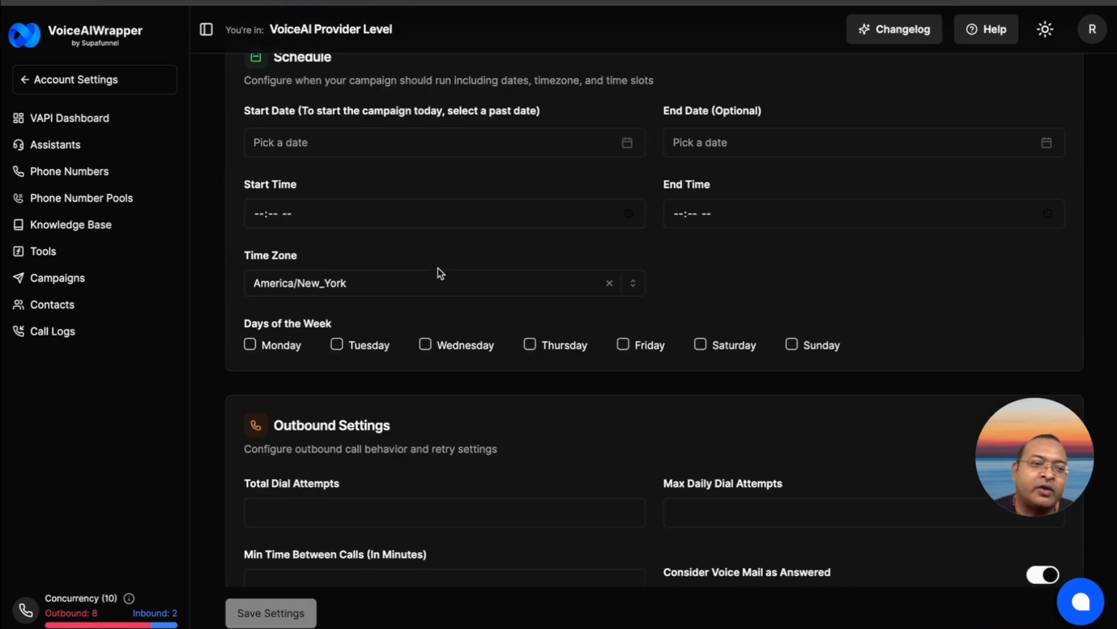
scroll(441, 274, up, 1)
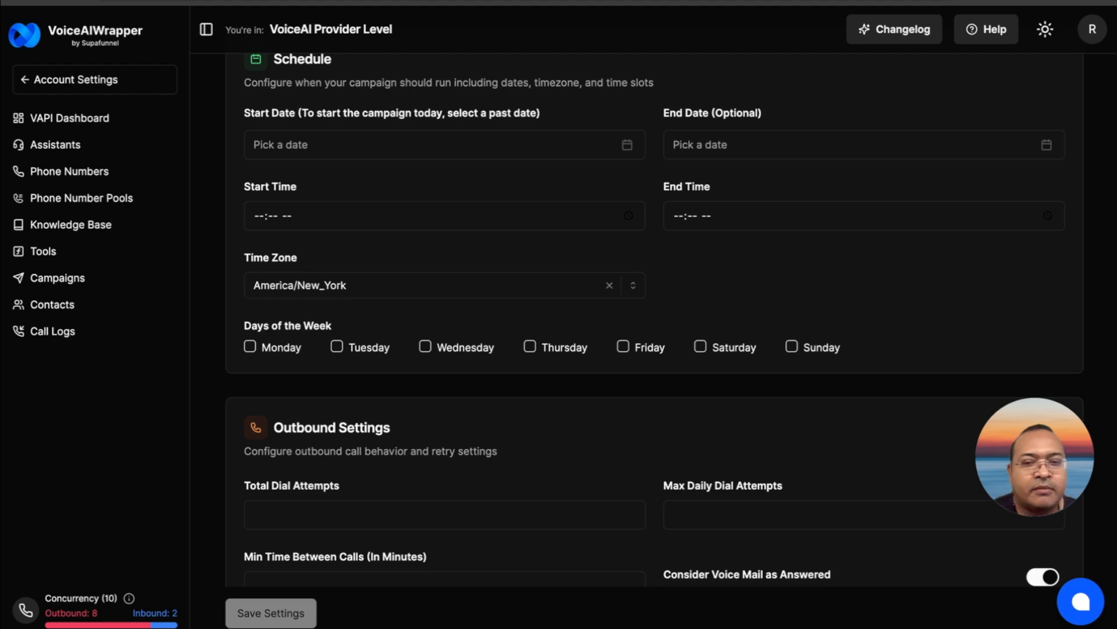
scroll(431, 202, down, 9)
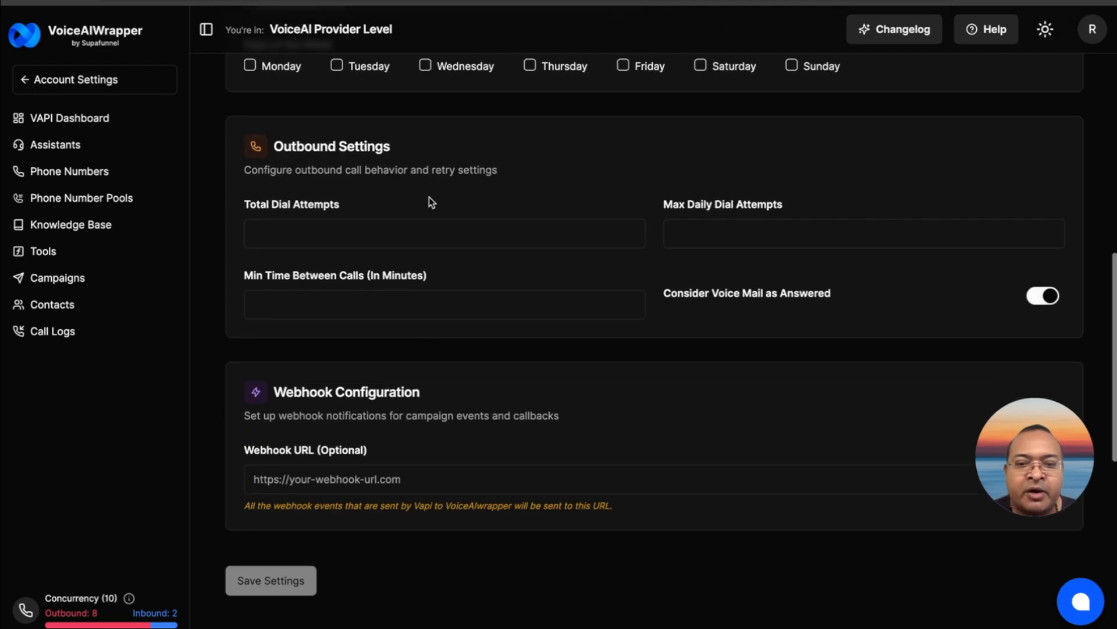
click(400, 244)
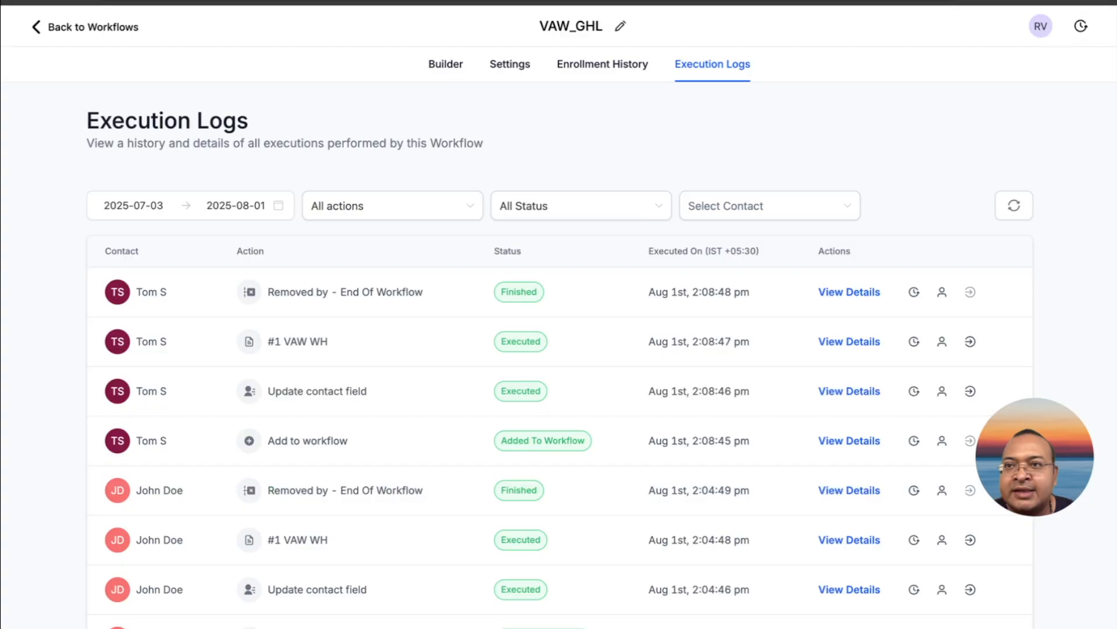
Return to the workflow list in GoHighLevel and create a new workflow from scratch
click(37, 26)
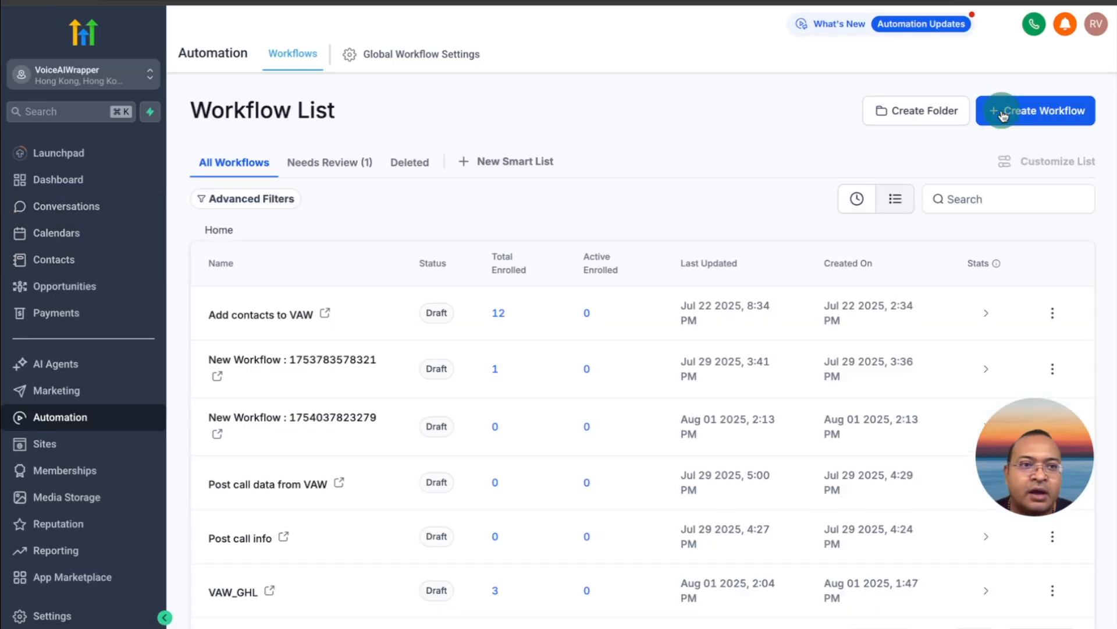
click(1003, 112)
click(1006, 152)
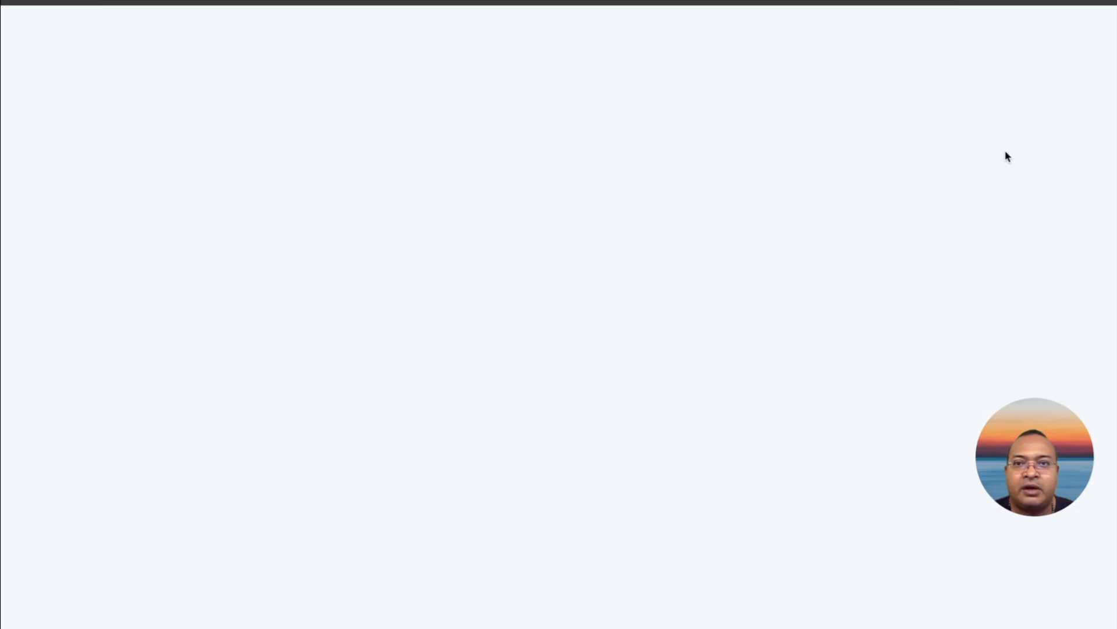
Rename the new workflow as VAW Campaigns
click(581, 26)
click(572, 29)
triple_click(573, 29)
text(VA)
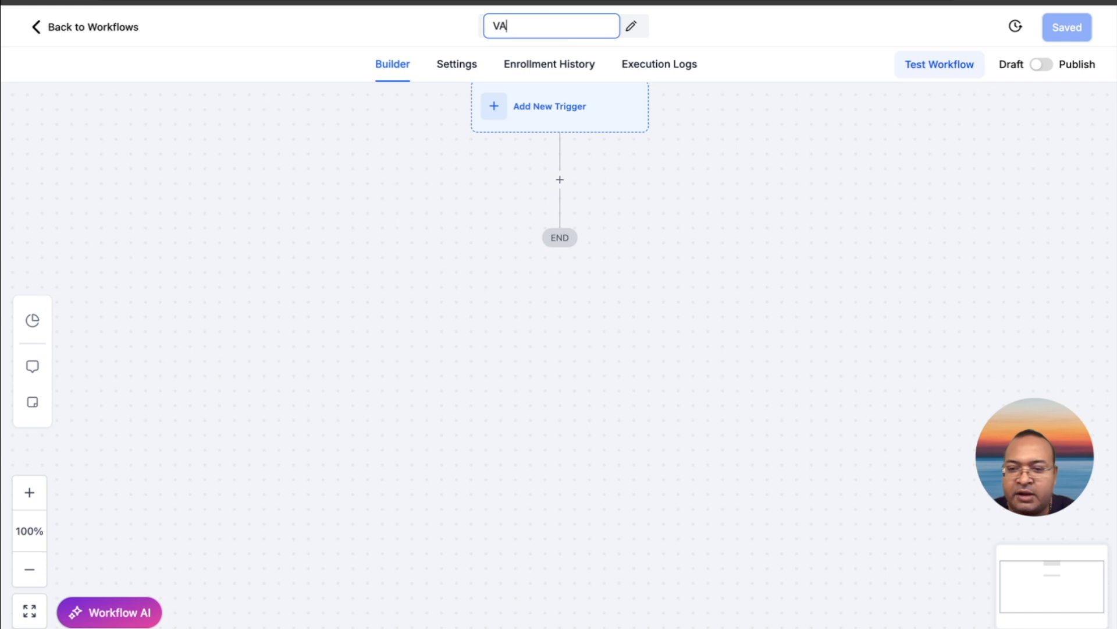
text(W Cam)
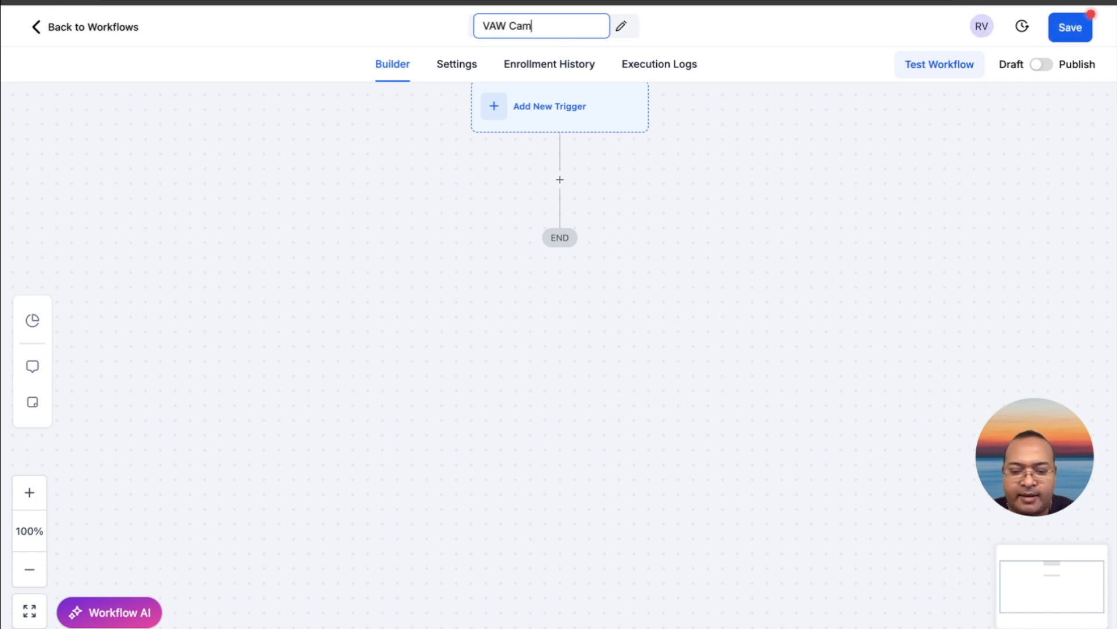
text(paigns)
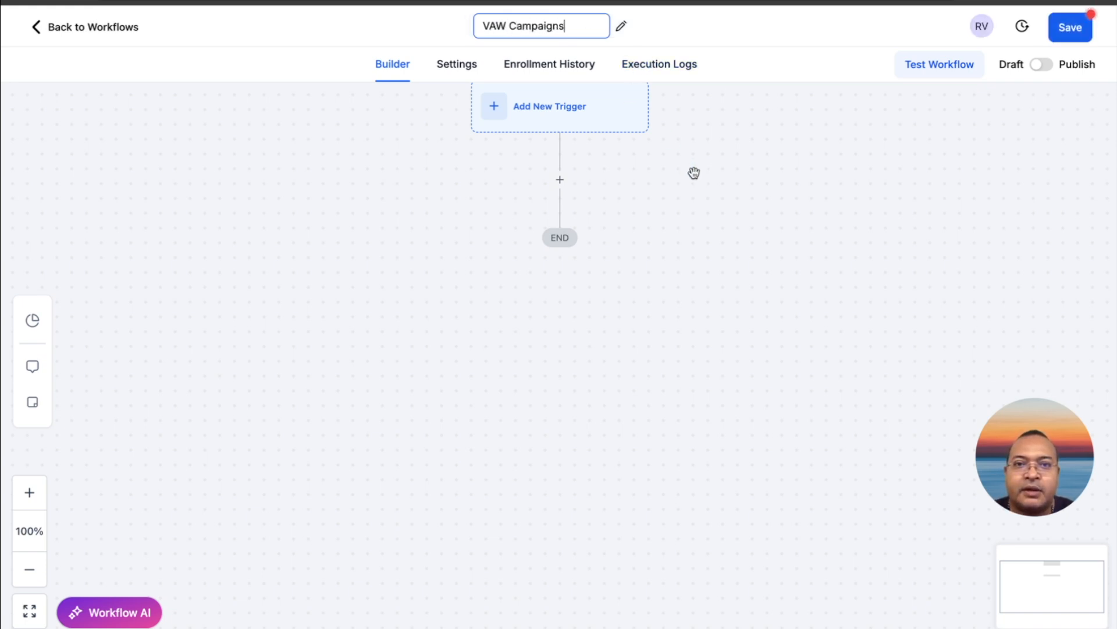
drag(694, 173, 710, 206)
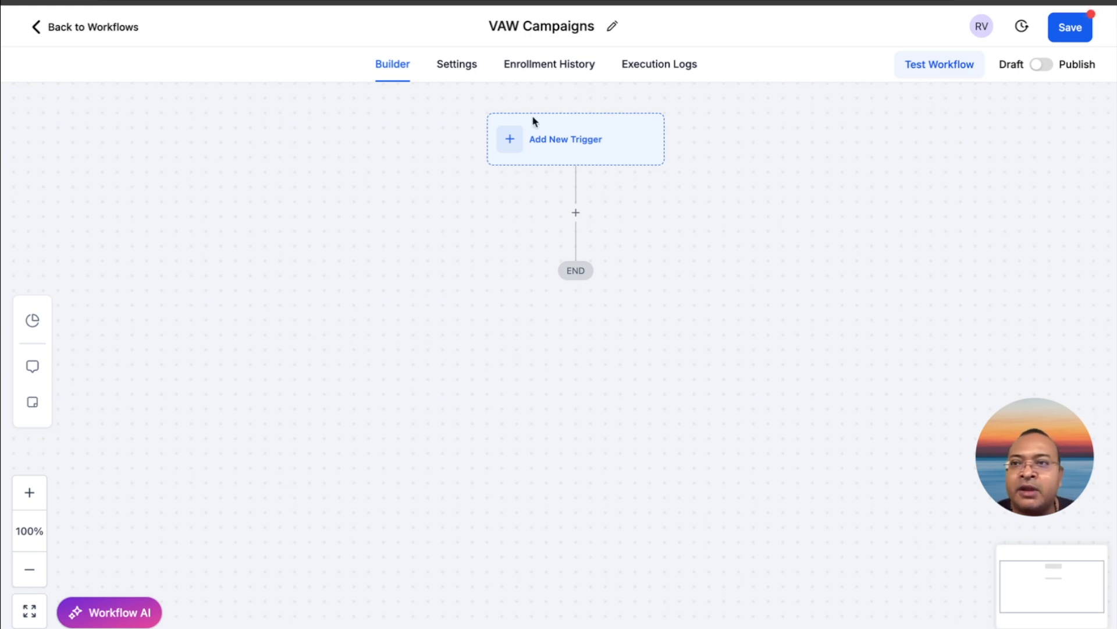
Add an Inbound Webhook trigger to the VAW Campaigns workflow by searching the triggers for "inbound"
click(548, 138)
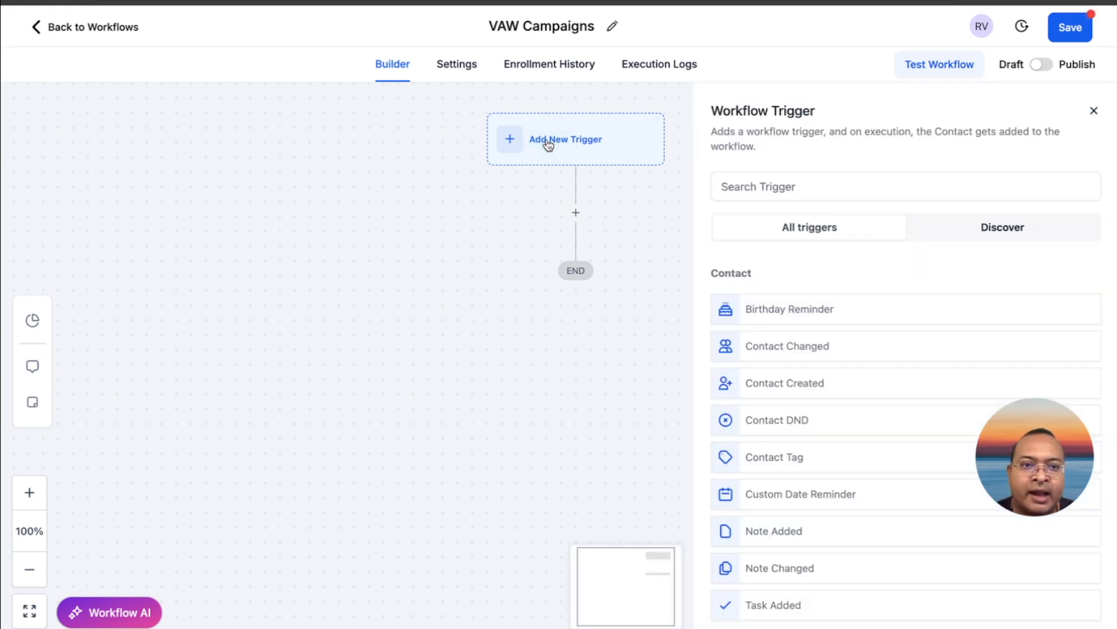
click(766, 194)
text(in)
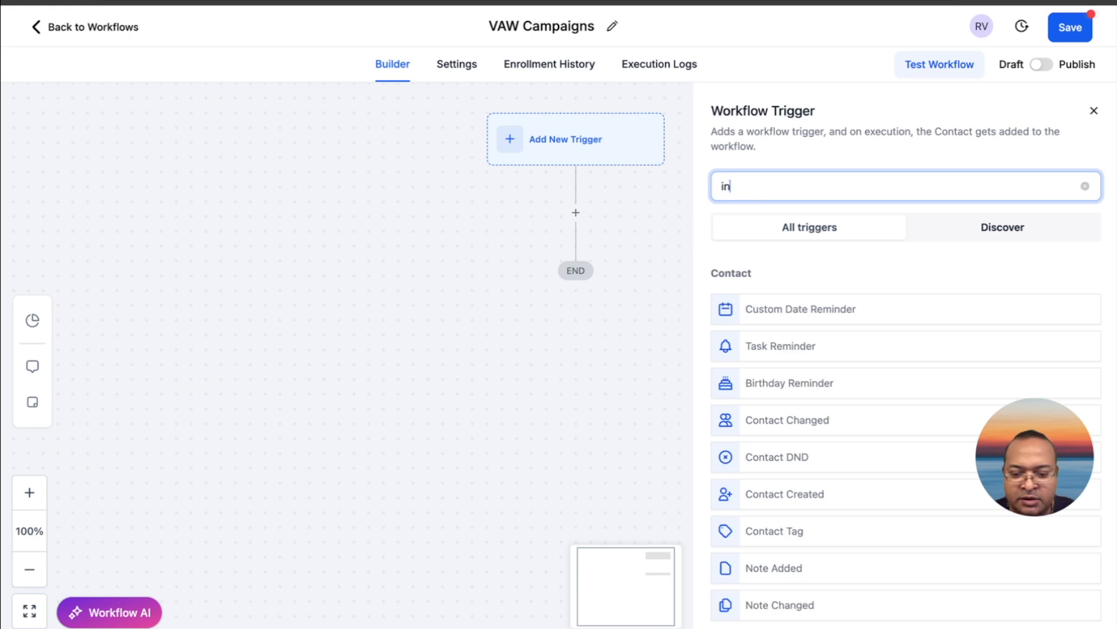
text(bound)
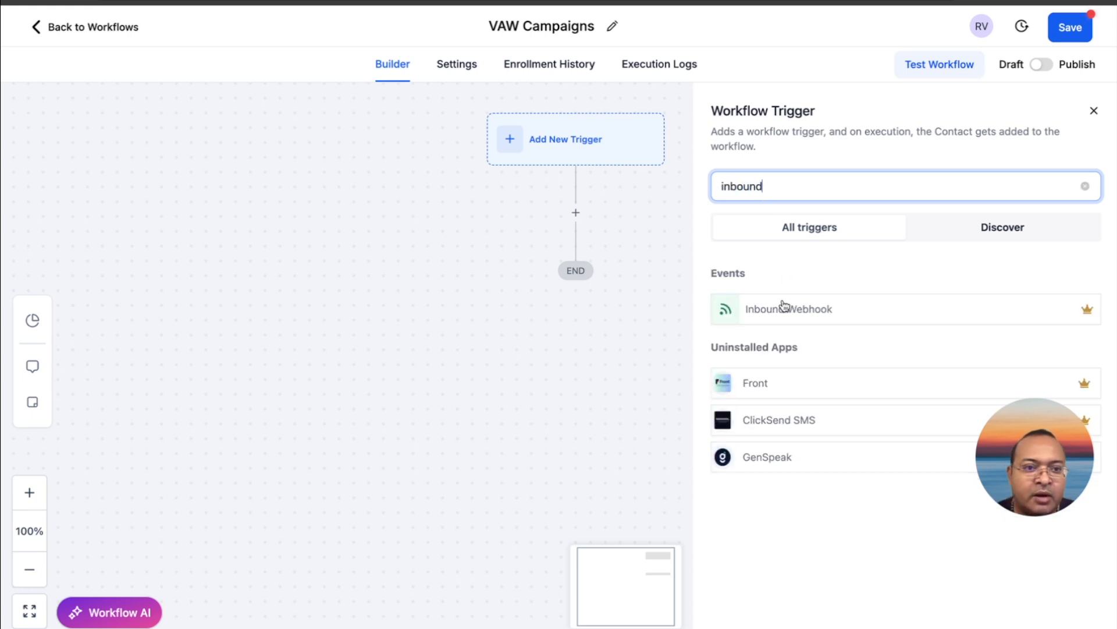
click(784, 304)
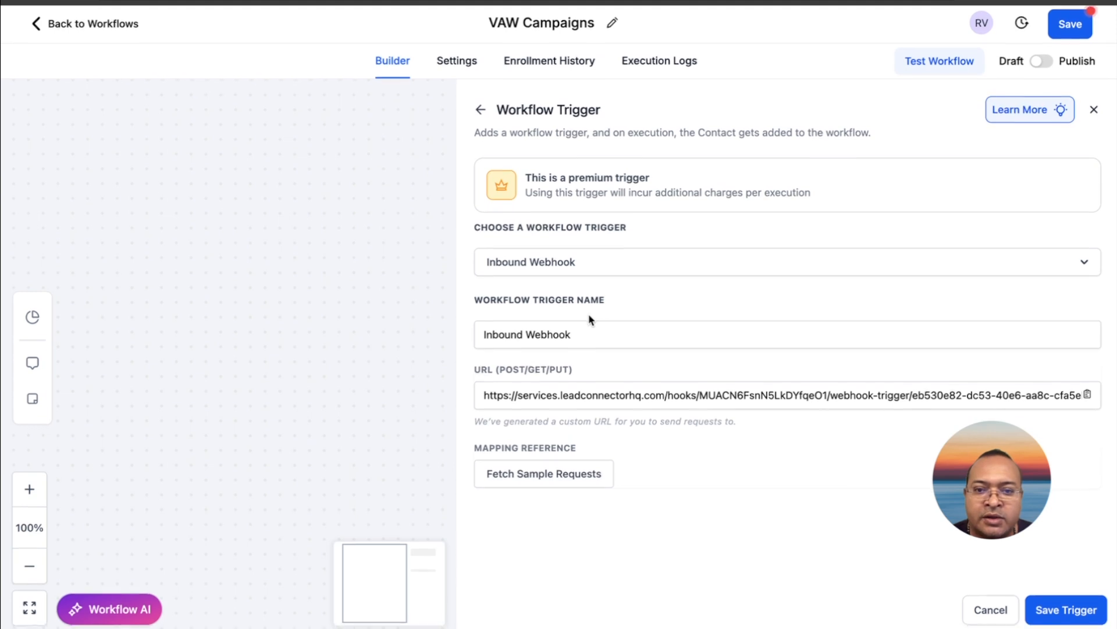
Copy the full custom URL generated for the Inbound Webhook trigger
click(593, 396)
click(580, 396)
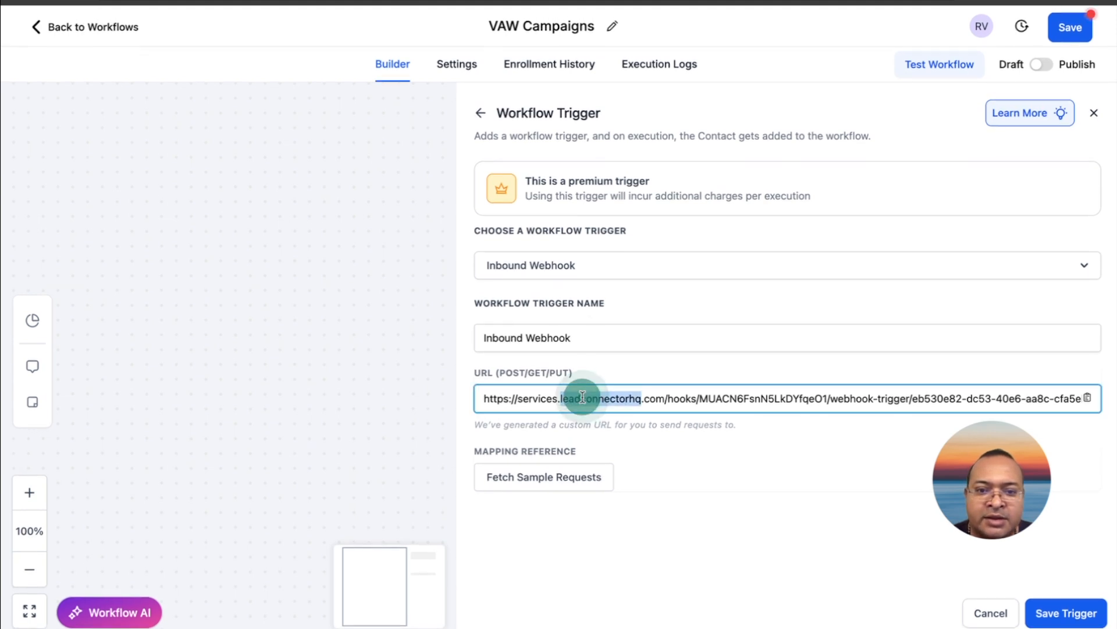
right_click(582, 397)
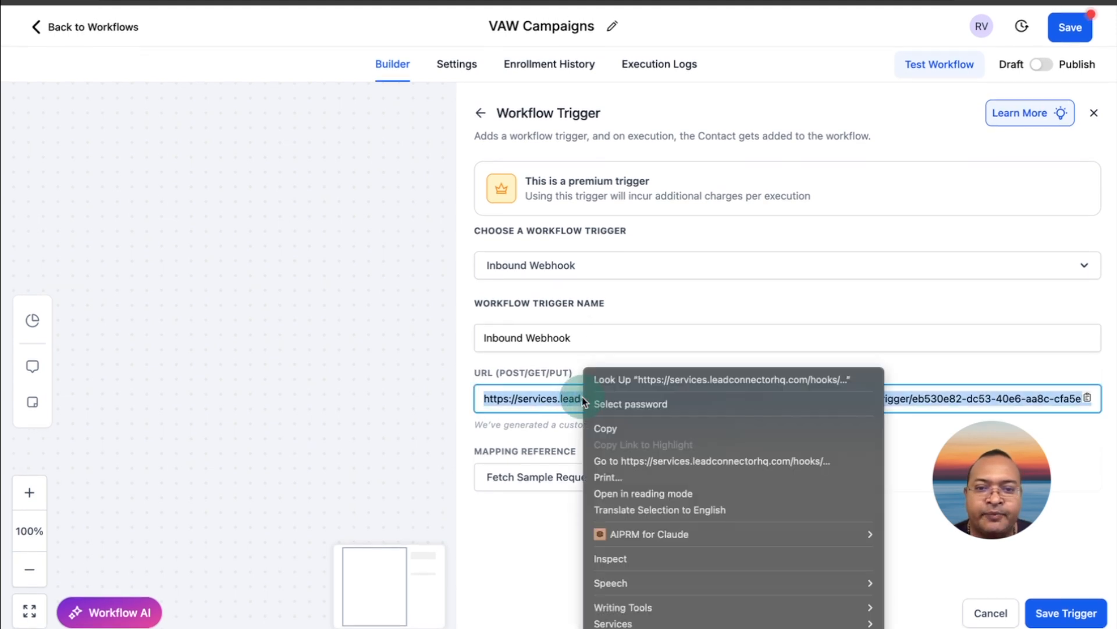
click(620, 429)
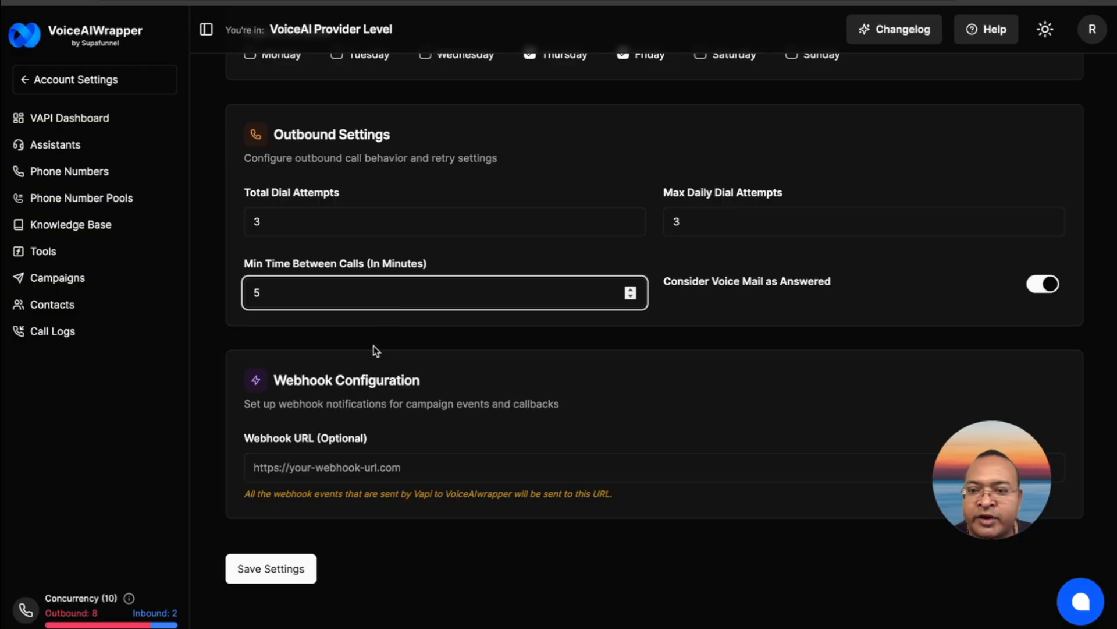
Switch to VoiceAIWrapper, paste the copied trigger URL as the Go High Level Campaign's webhook URL and save the settings
scroll(374, 345, up, 8)
scroll(374, 346, down, 15)
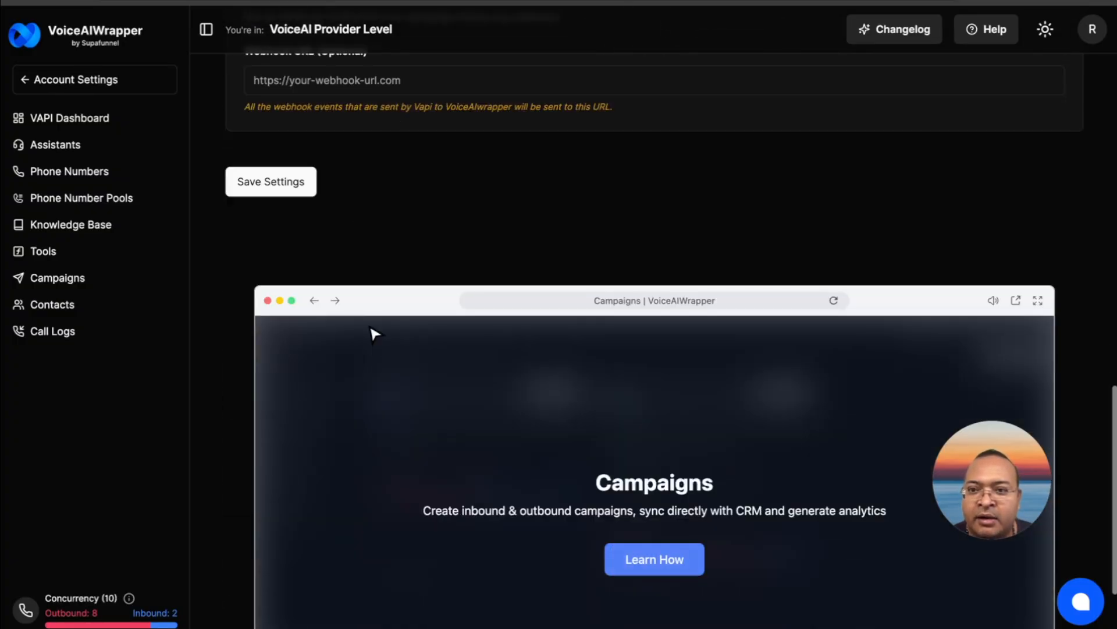
scroll(352, 125, up, 1)
click(353, 127)
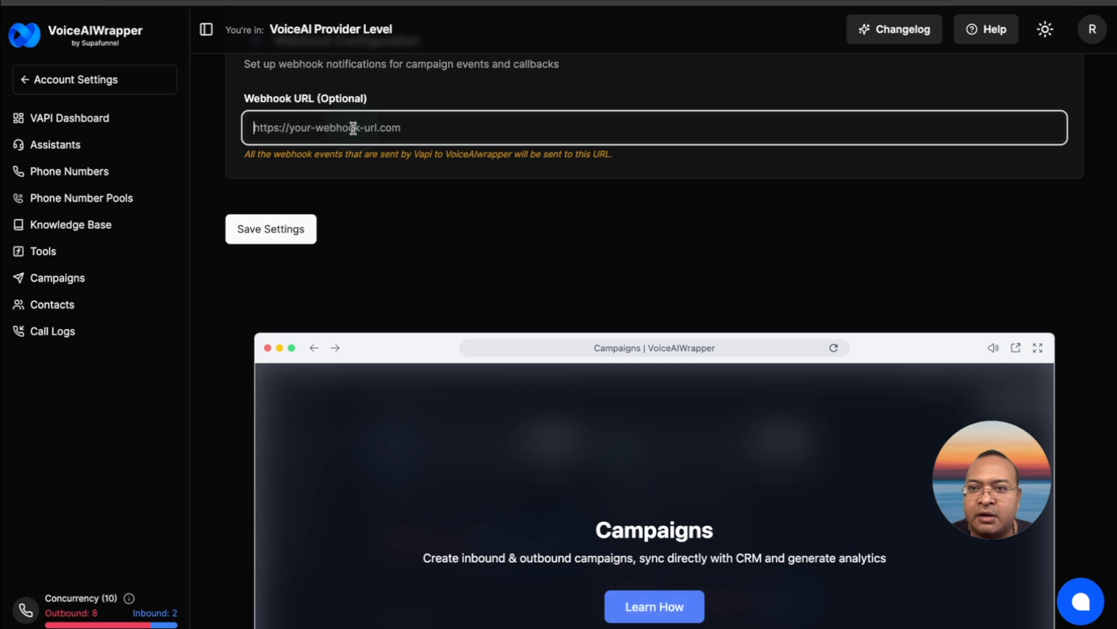
key(ctrl+v)
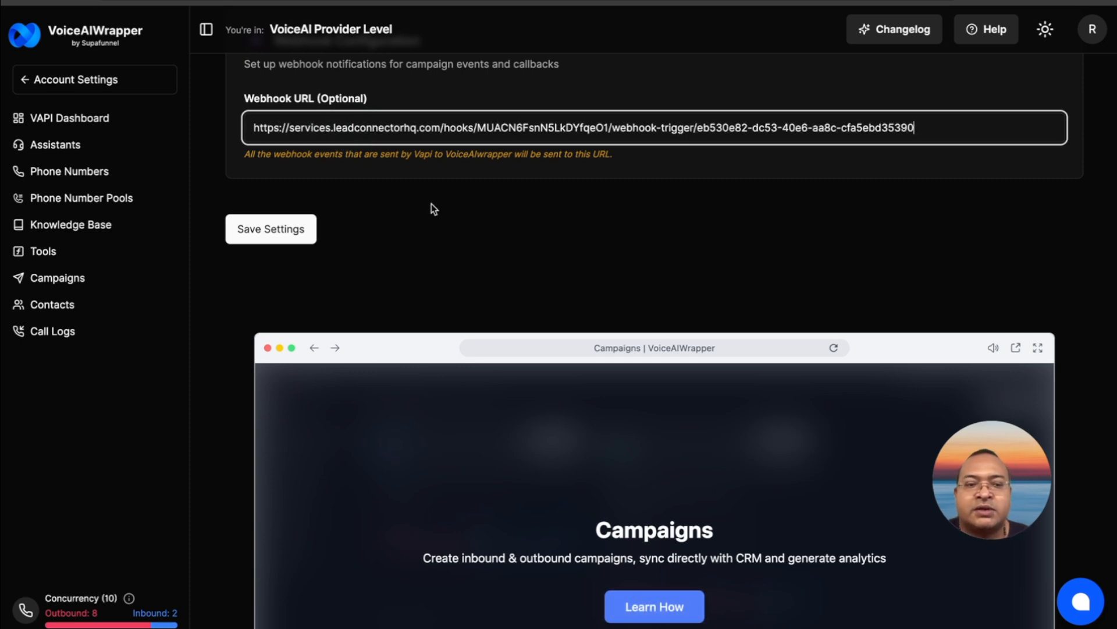
scroll(434, 208, up, 7)
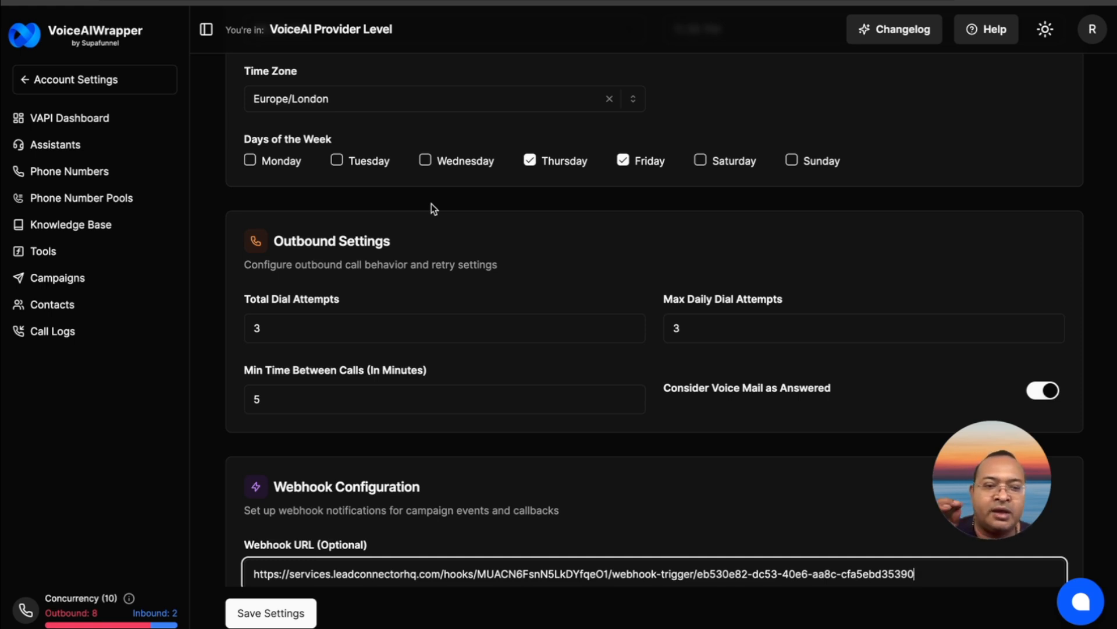
scroll(431, 204, down, 3)
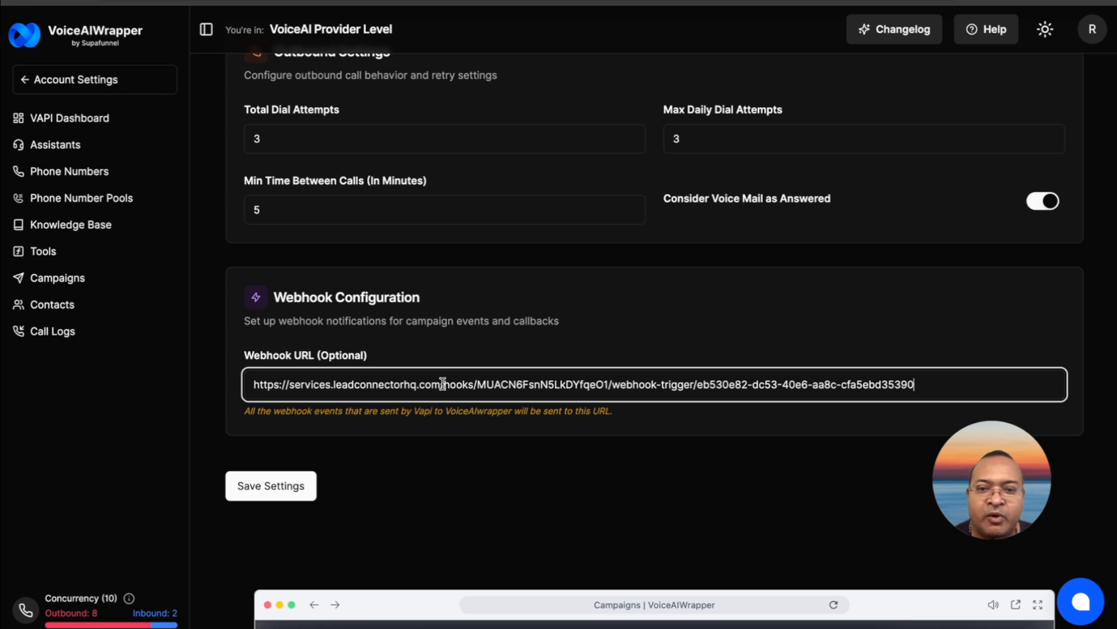
scroll(443, 383, up, 9)
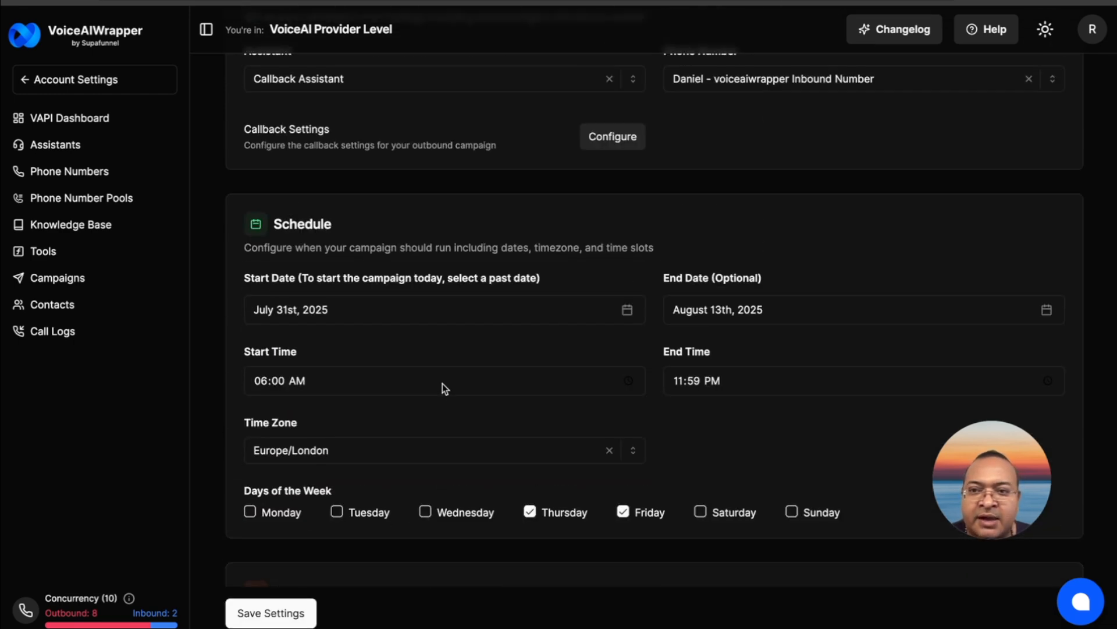
scroll(443, 383, up, 4)
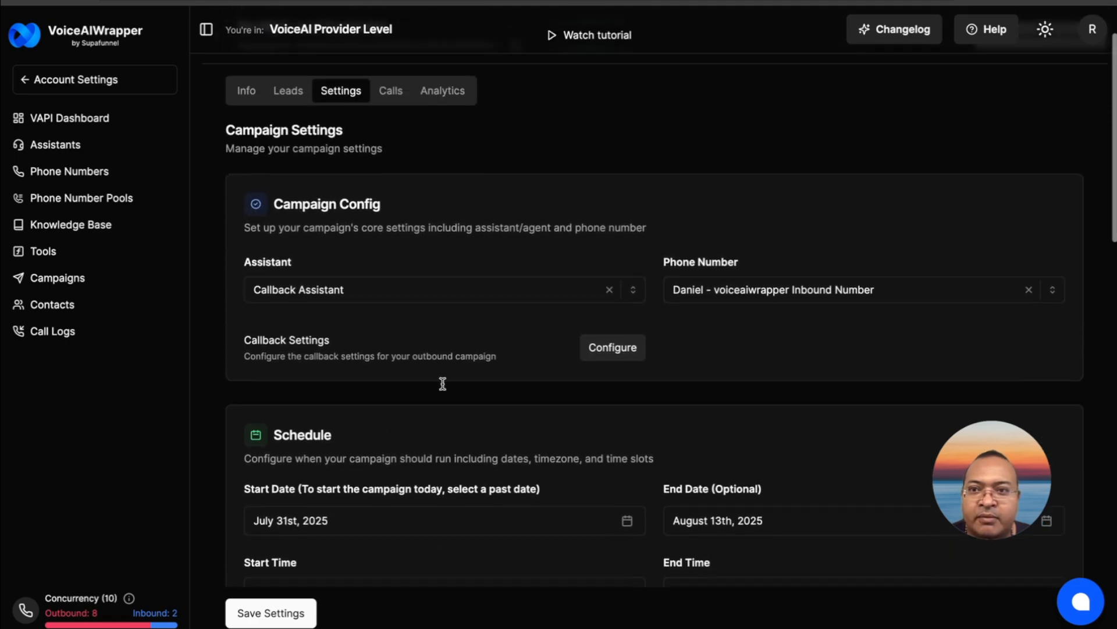
scroll(443, 383, down, 8)
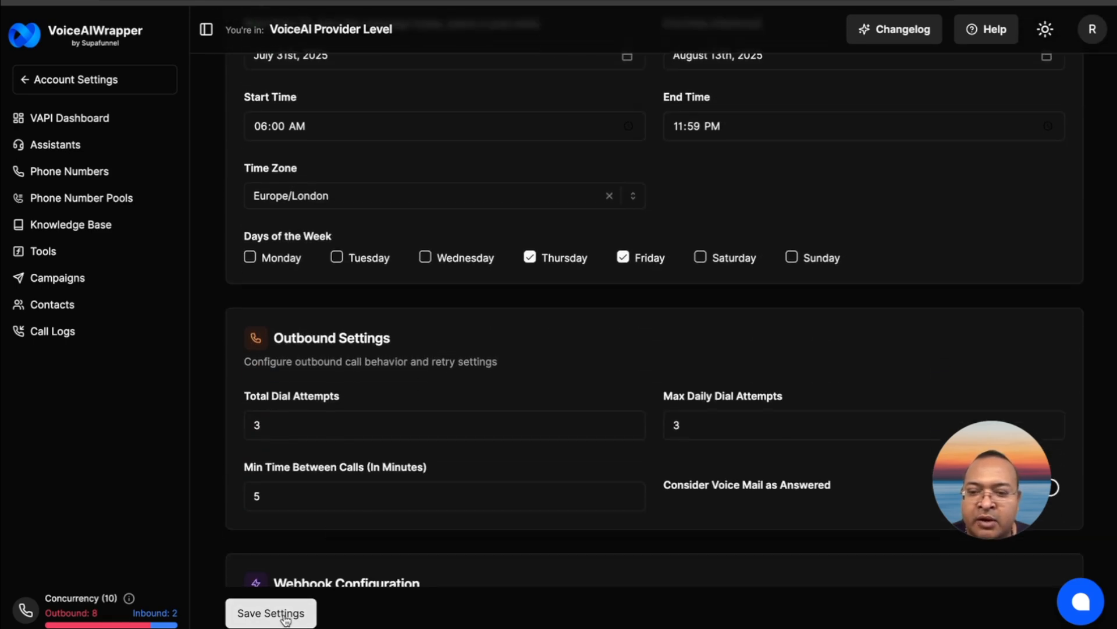
click(284, 615)
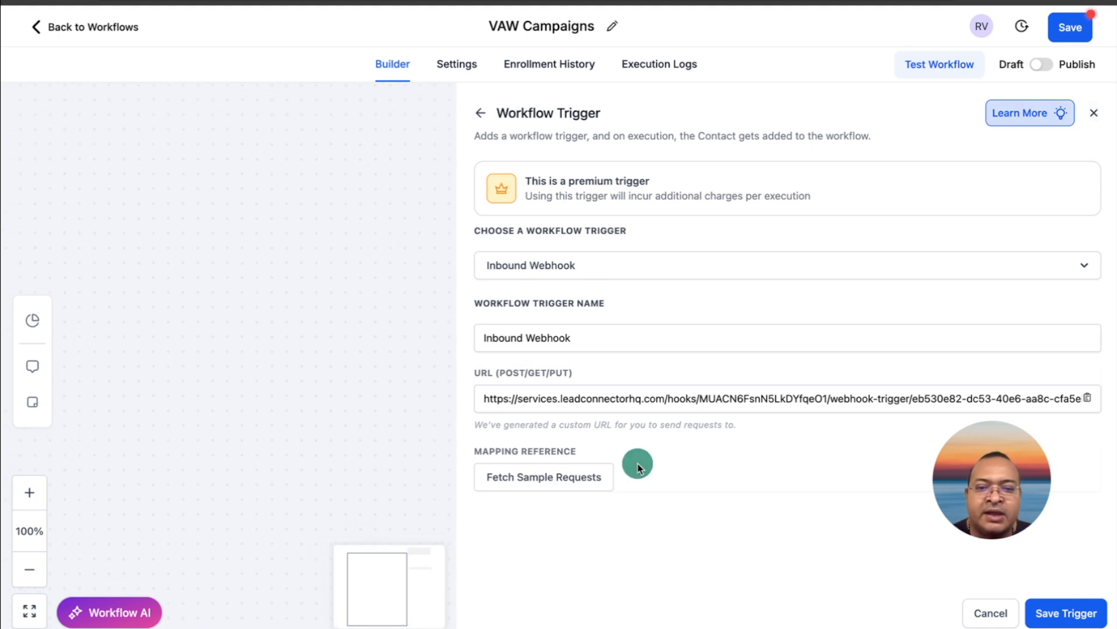
Return to the GoHighLevel trigger, fetch its sample requests and open the list of reference payloads
click(568, 477)
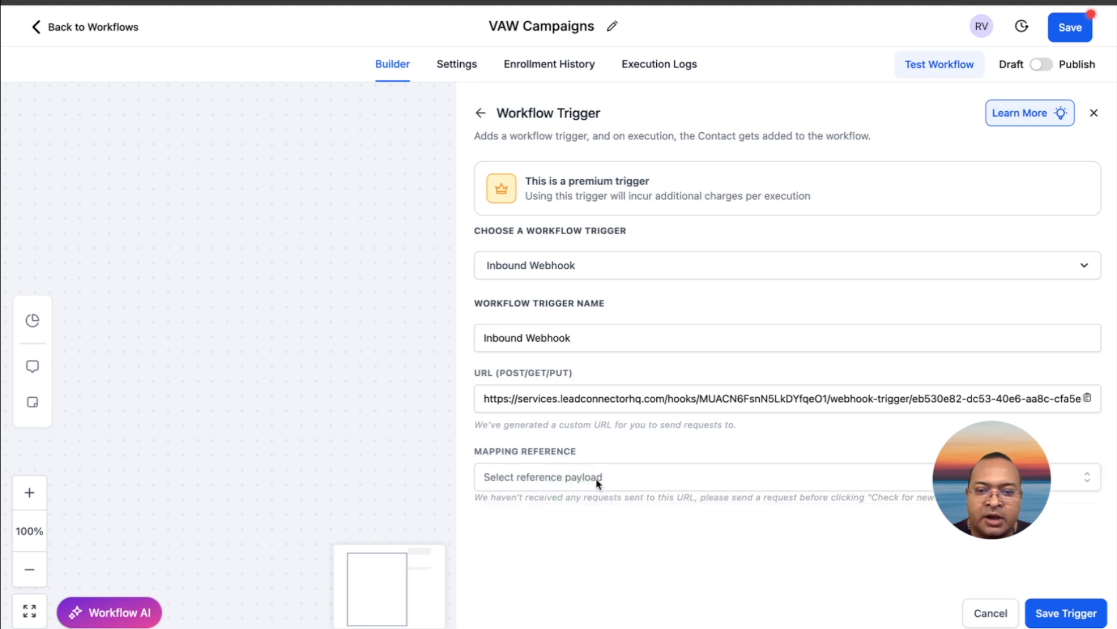
click(598, 478)
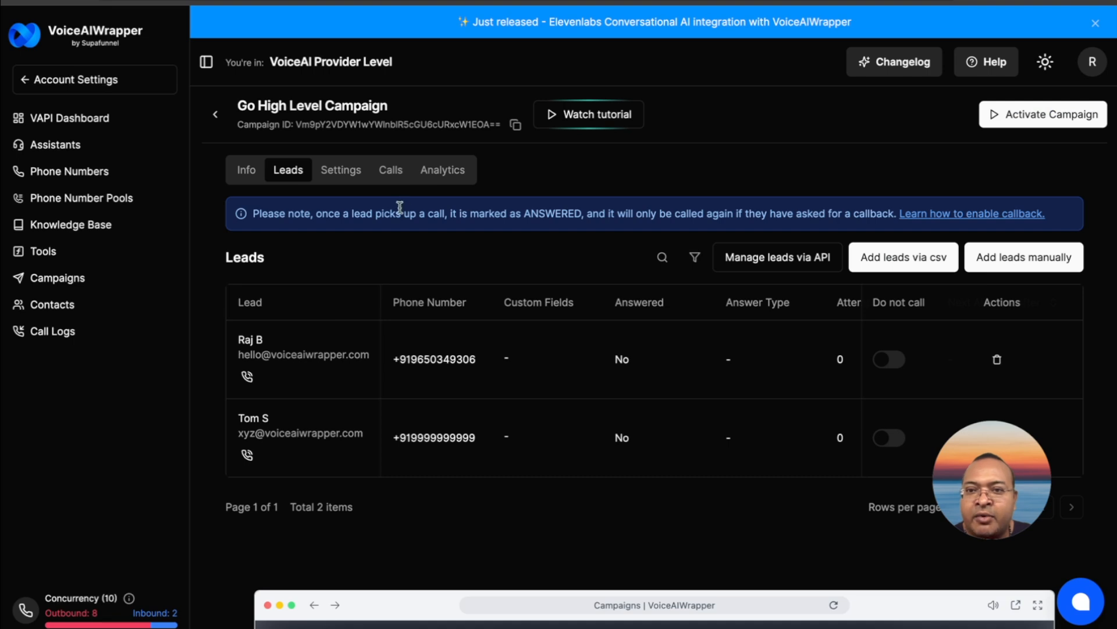
Switch to VoiceAIWrapper, review the Go High Level Campaign's settings and pause the running campaign
click(341, 169)
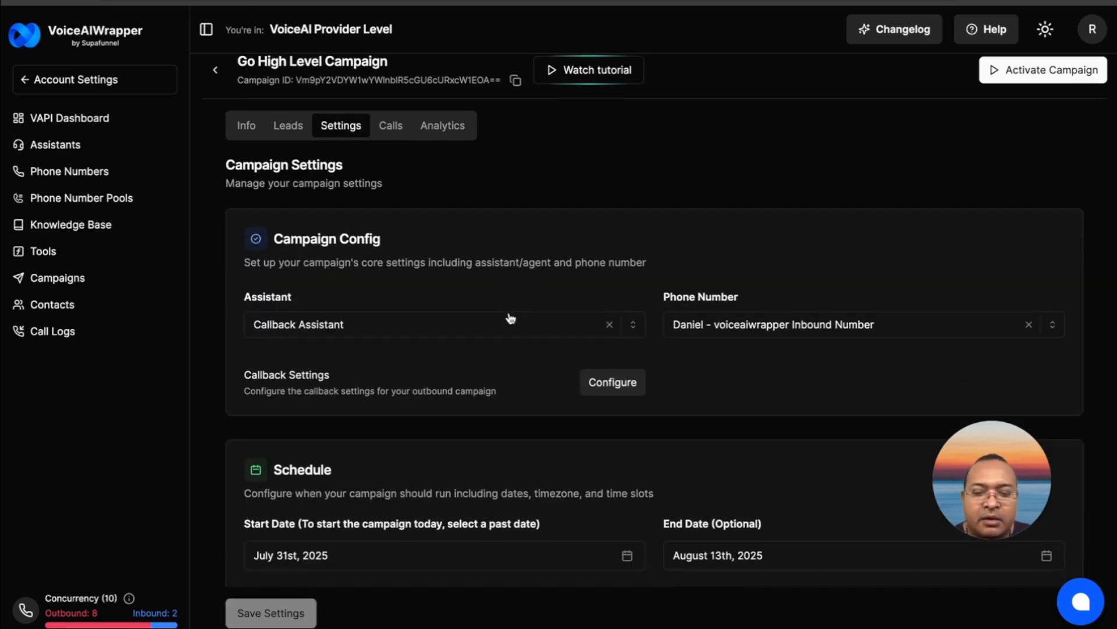
scroll(511, 318, down, 6)
scroll(511, 317, down, 3)
scroll(511, 318, down, 3)
scroll(511, 318, up, 12)
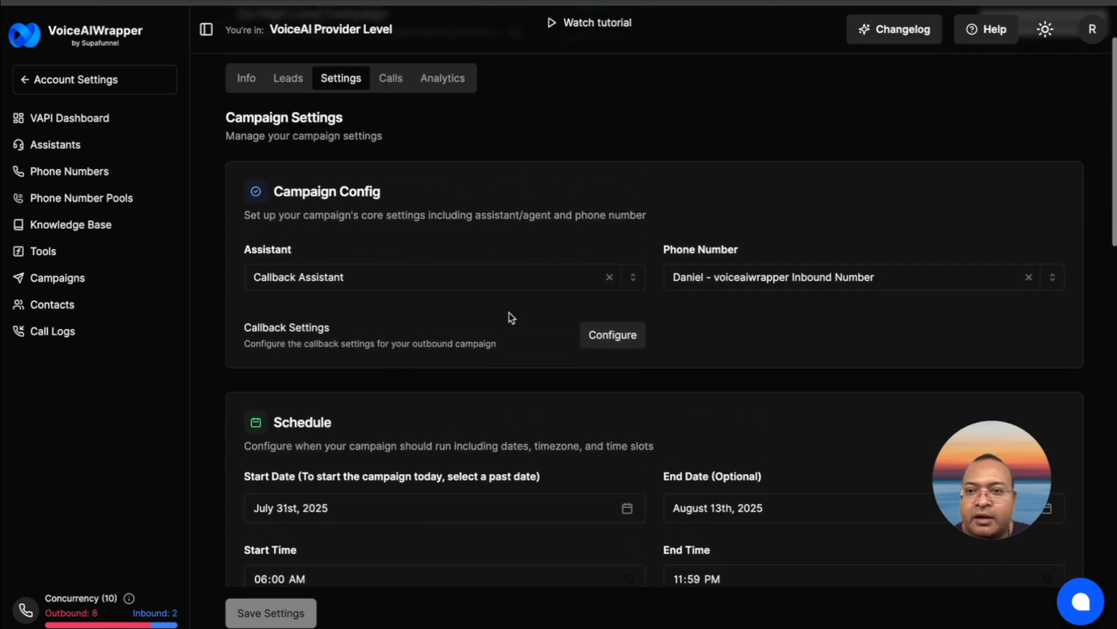
scroll(334, 211, up, 2)
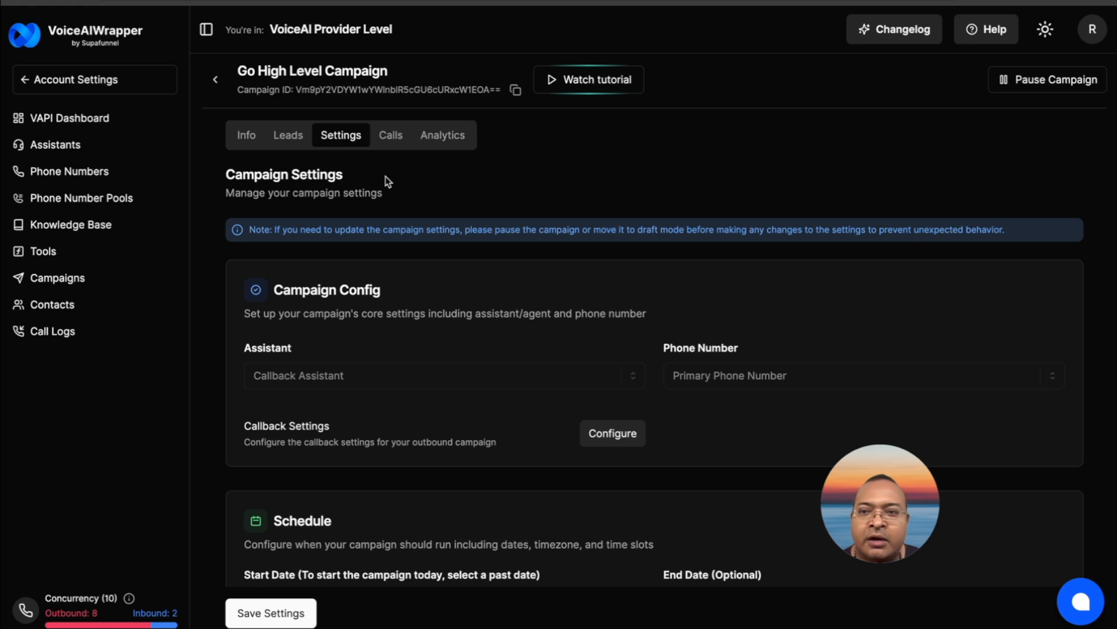
click(1006, 82)
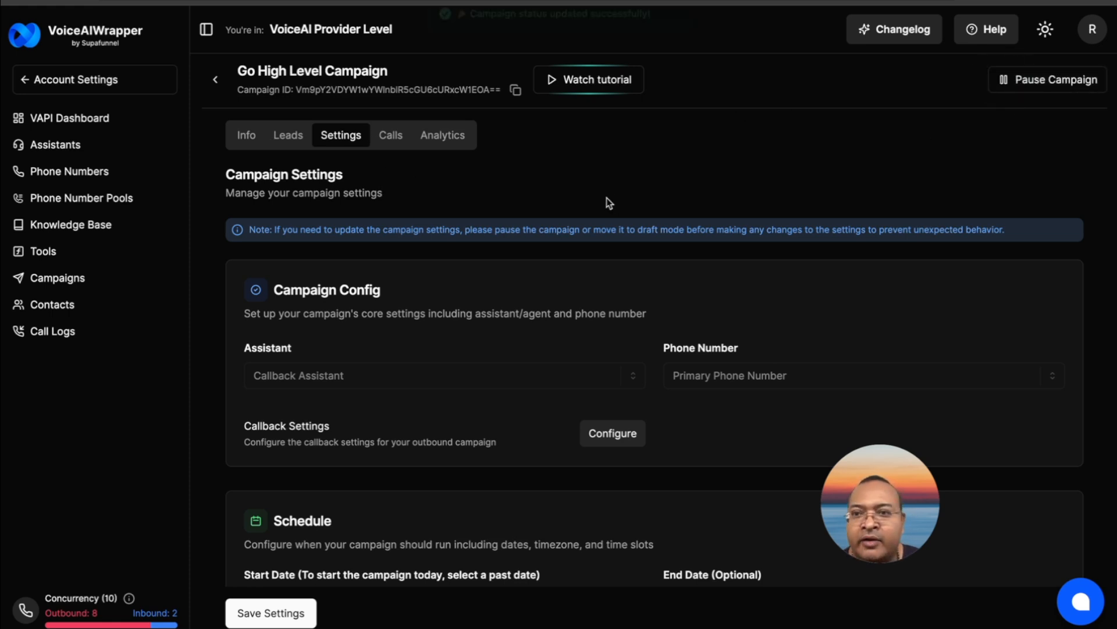
Examine the campaign's leads and its outbound call, including the call summary, end reason and custom variables
click(288, 172)
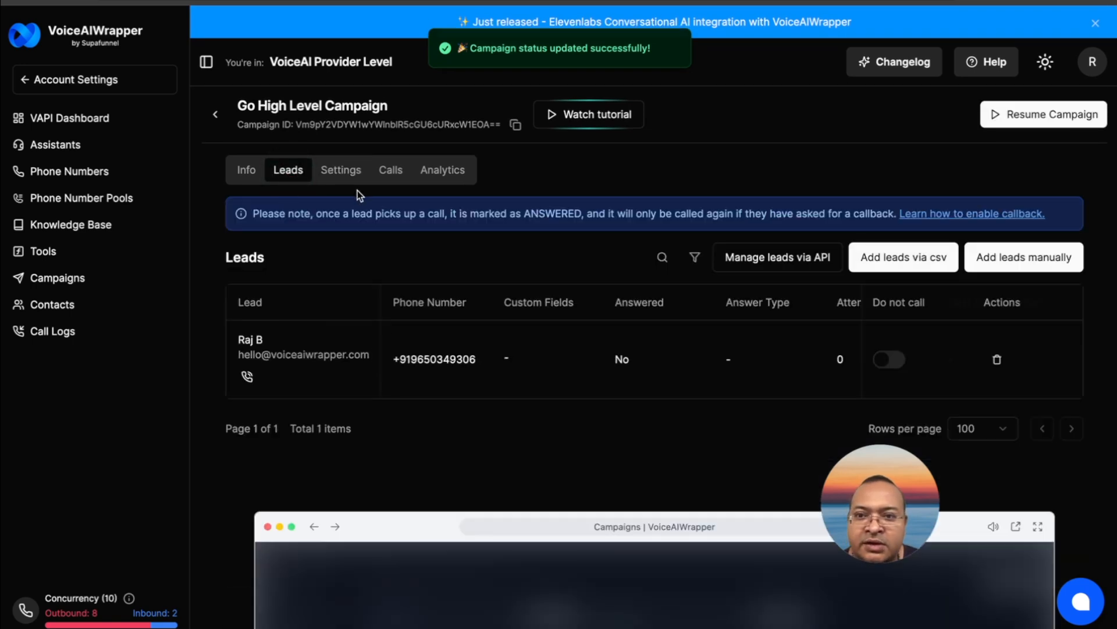
click(392, 174)
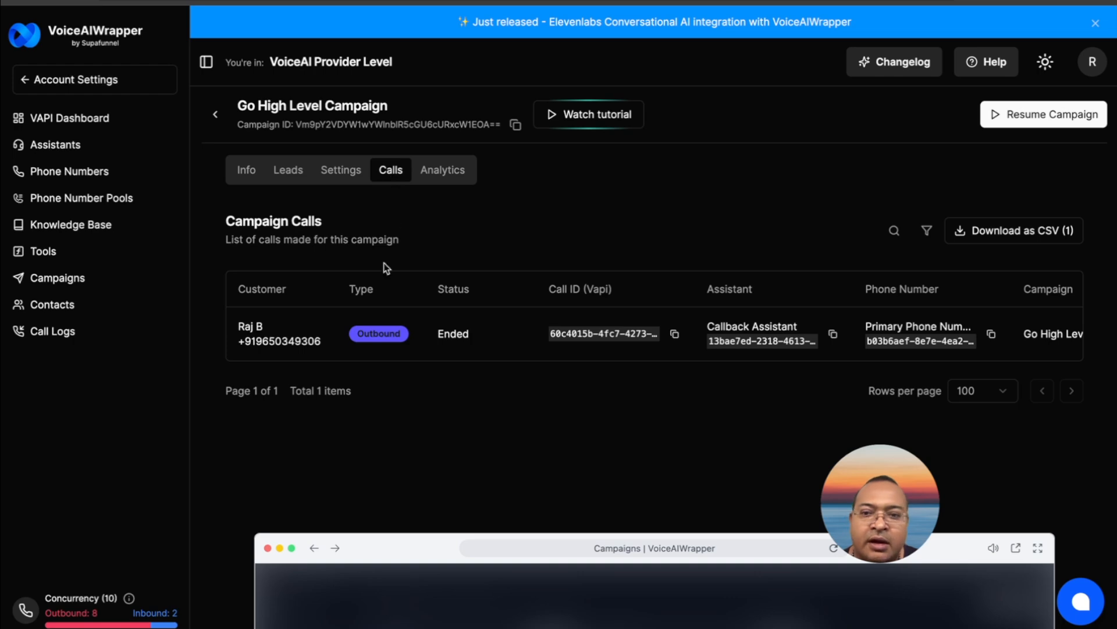
click(281, 333)
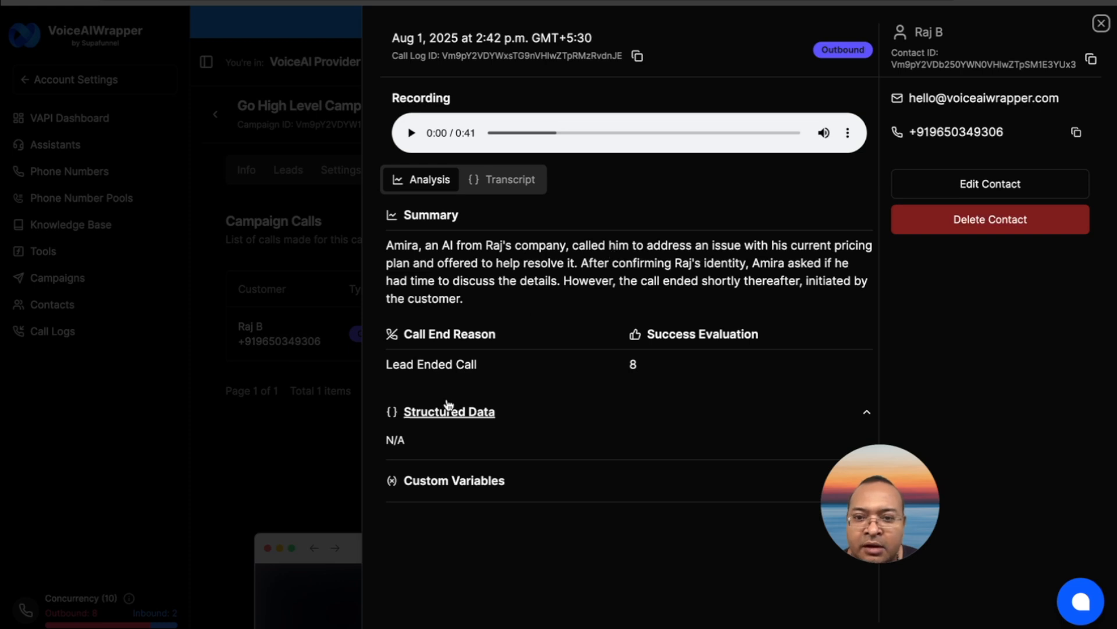
click(468, 481)
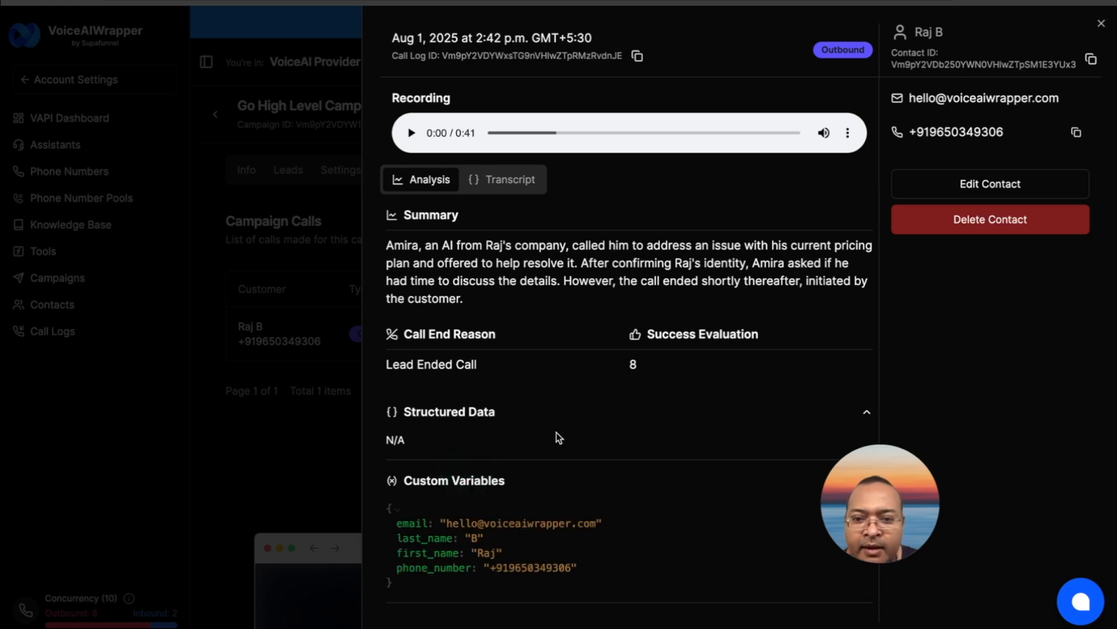
click(1101, 23)
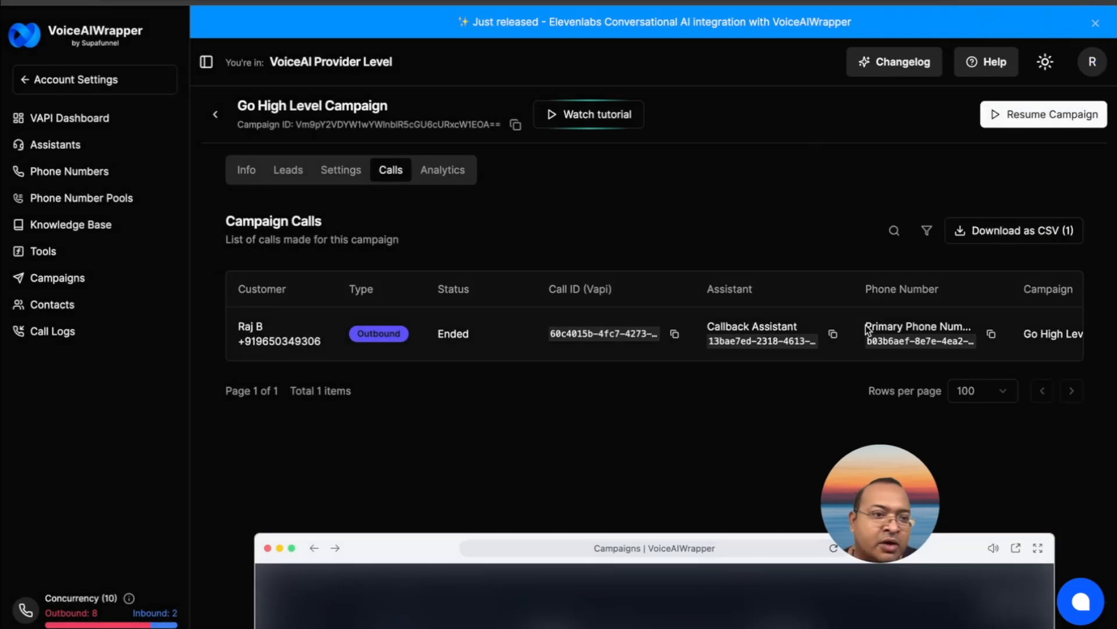
click(288, 170)
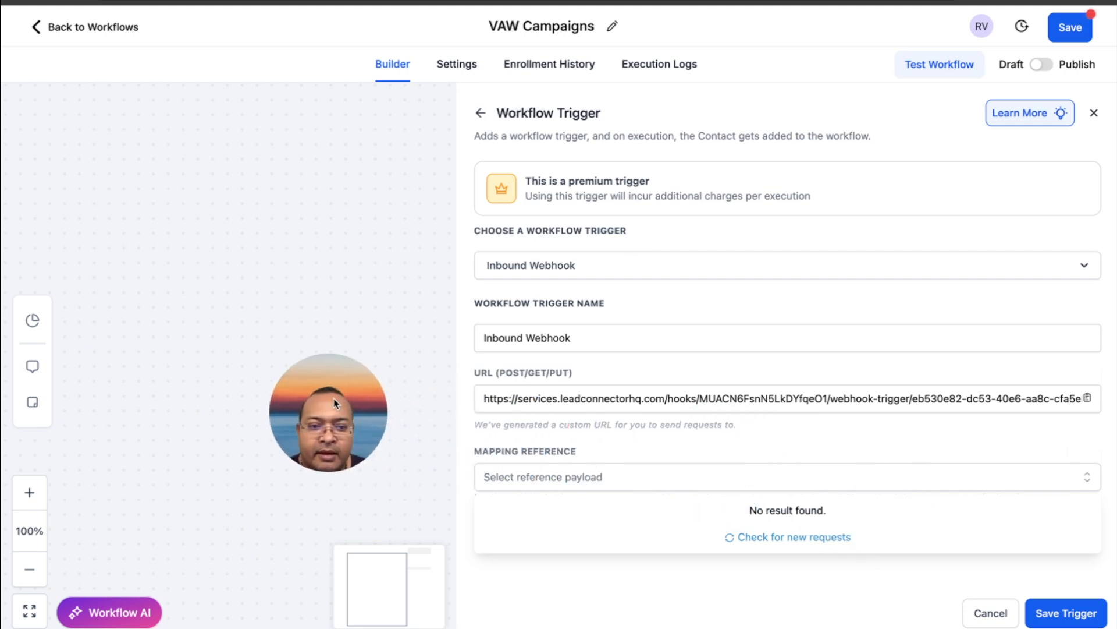
click(738, 482)
click(738, 483)
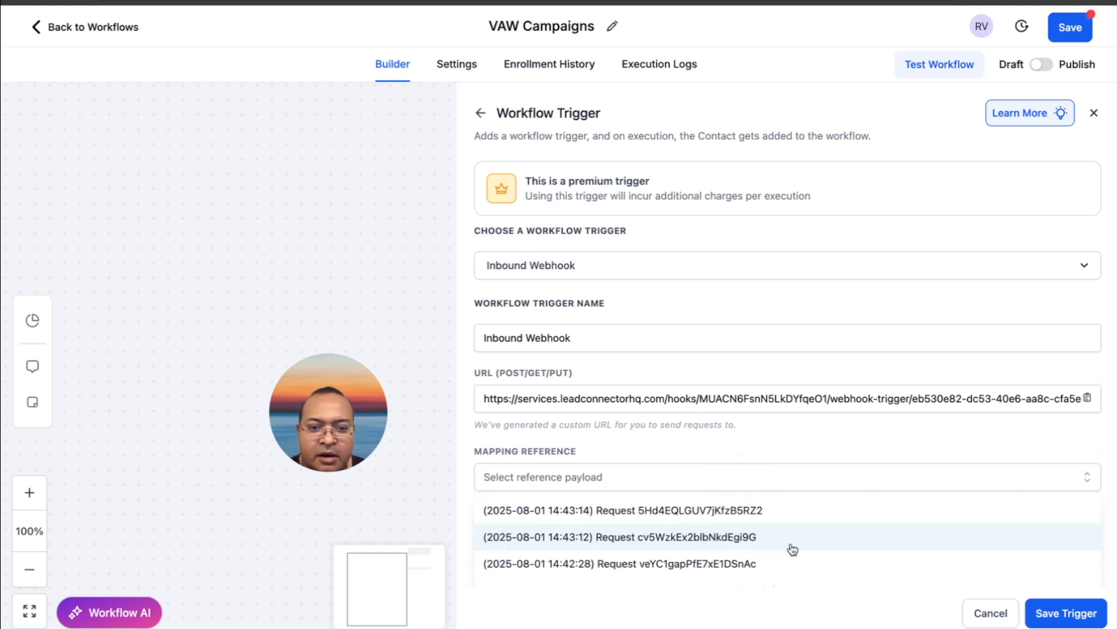
click(755, 510)
click(704, 478)
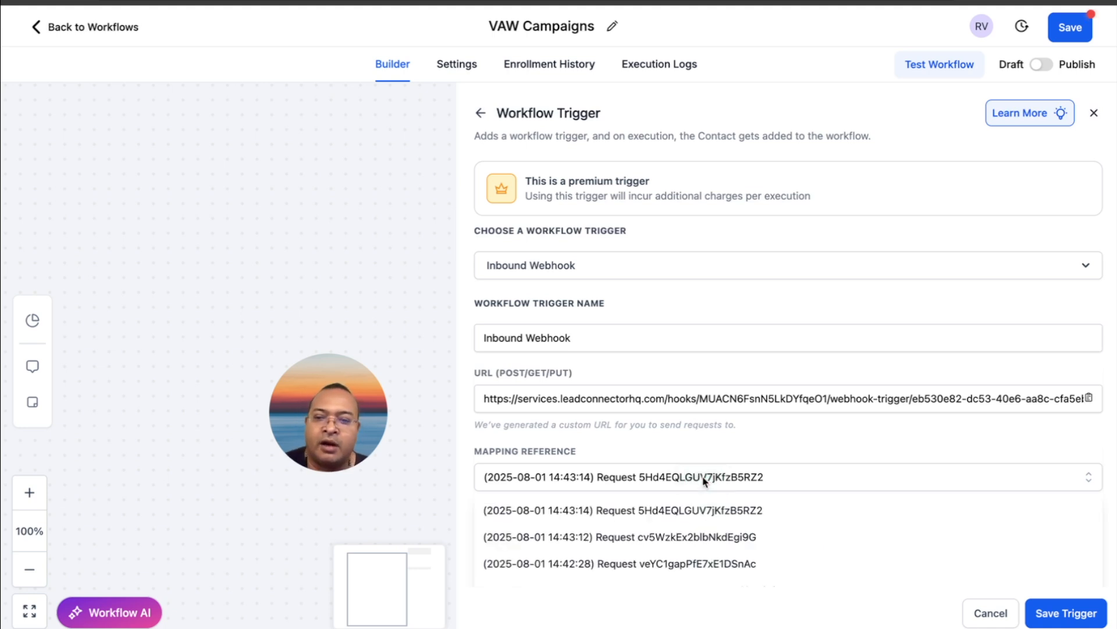
click(688, 506)
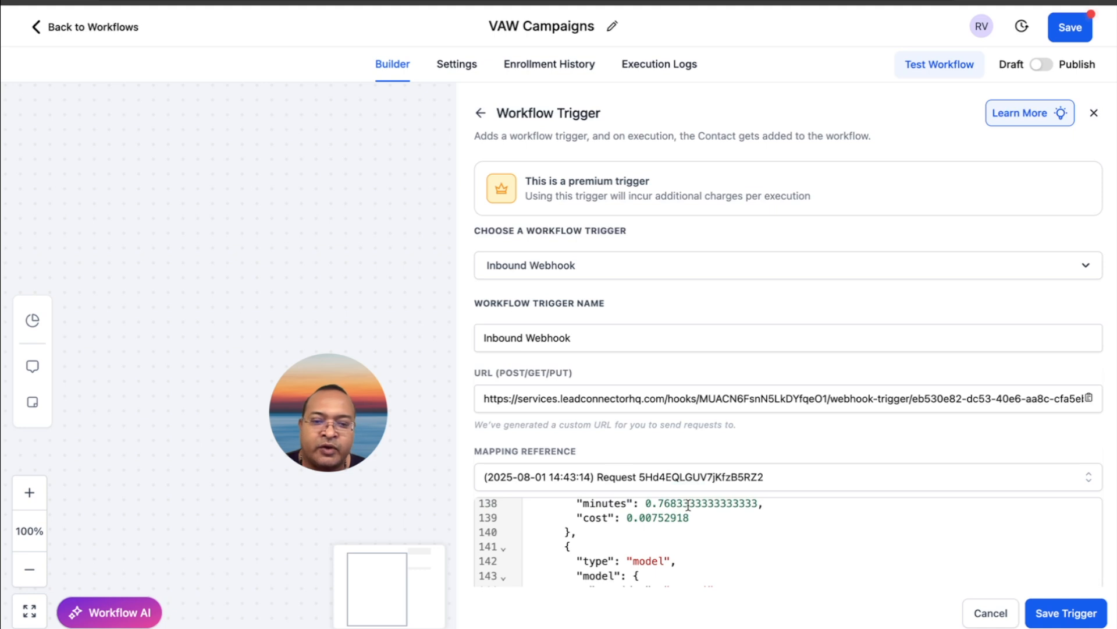
Reselect the 14:43:14 request as mapping reference and examine its payload, including the transcript and recording URL fields
click(689, 480)
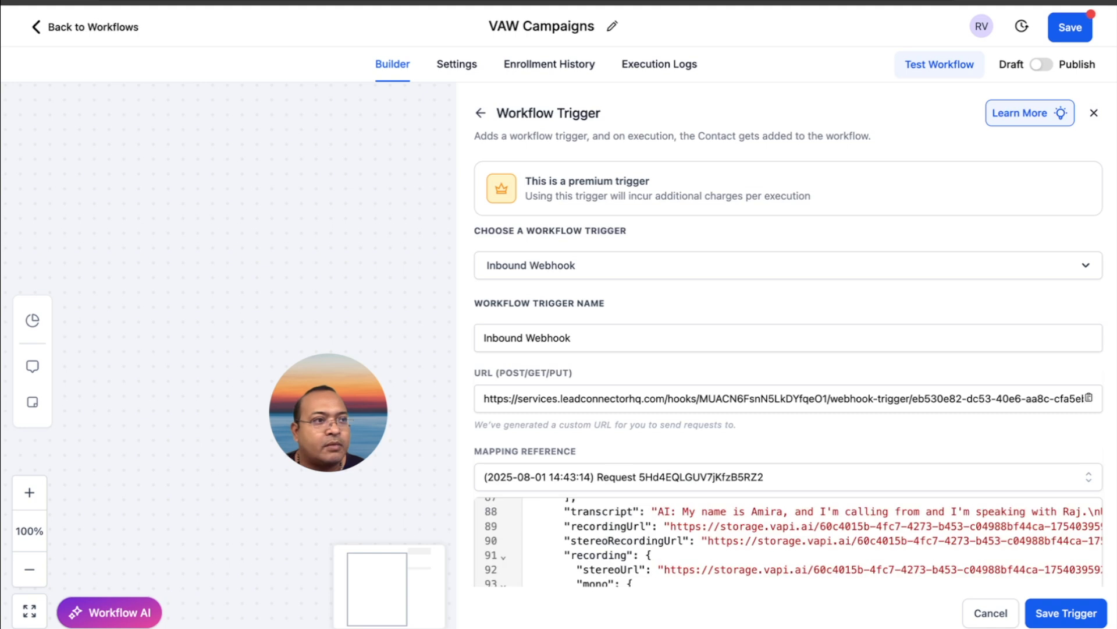
click(619, 474)
click(621, 477)
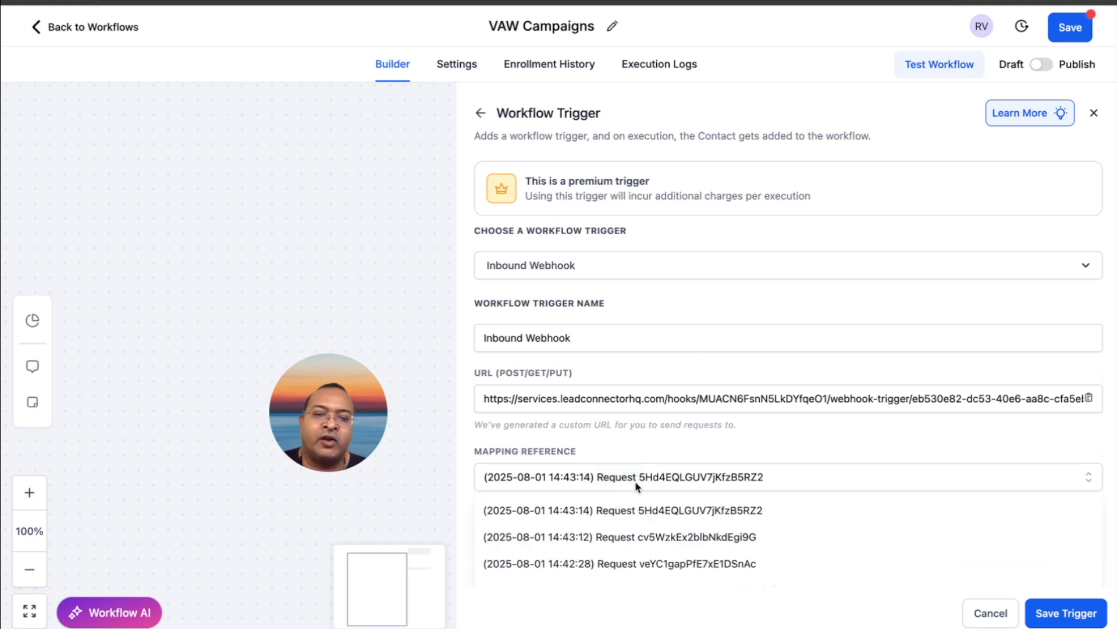
click(631, 511)
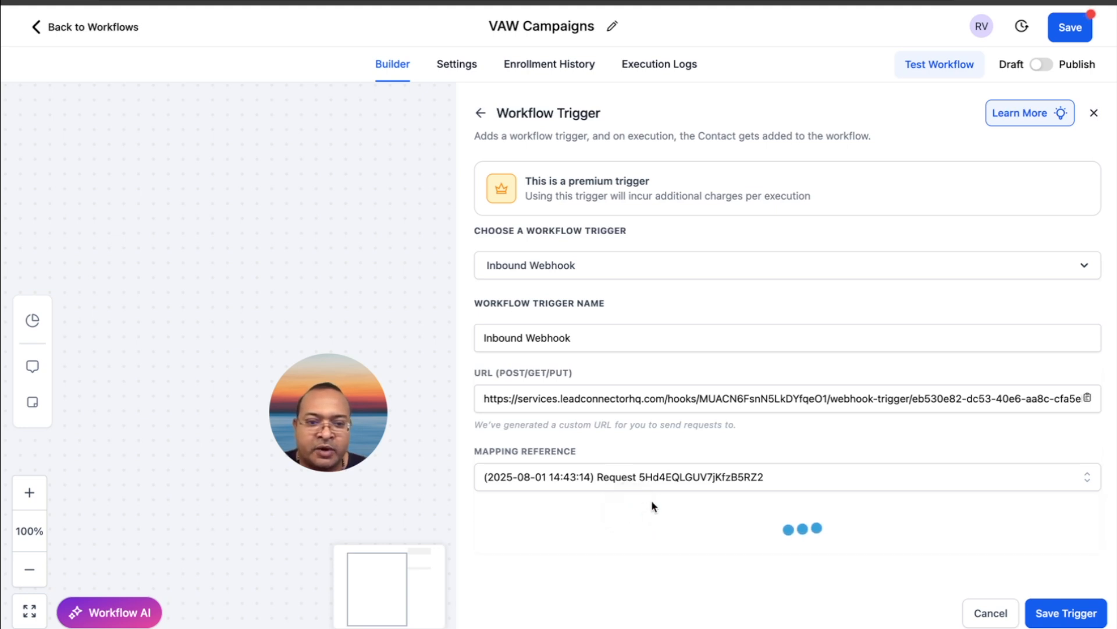
scroll(669, 516, up, 4)
scroll(670, 518, down, 3)
scroll(670, 516, down, 2)
scroll(670, 517, up, 4)
scroll(670, 516, up, 12)
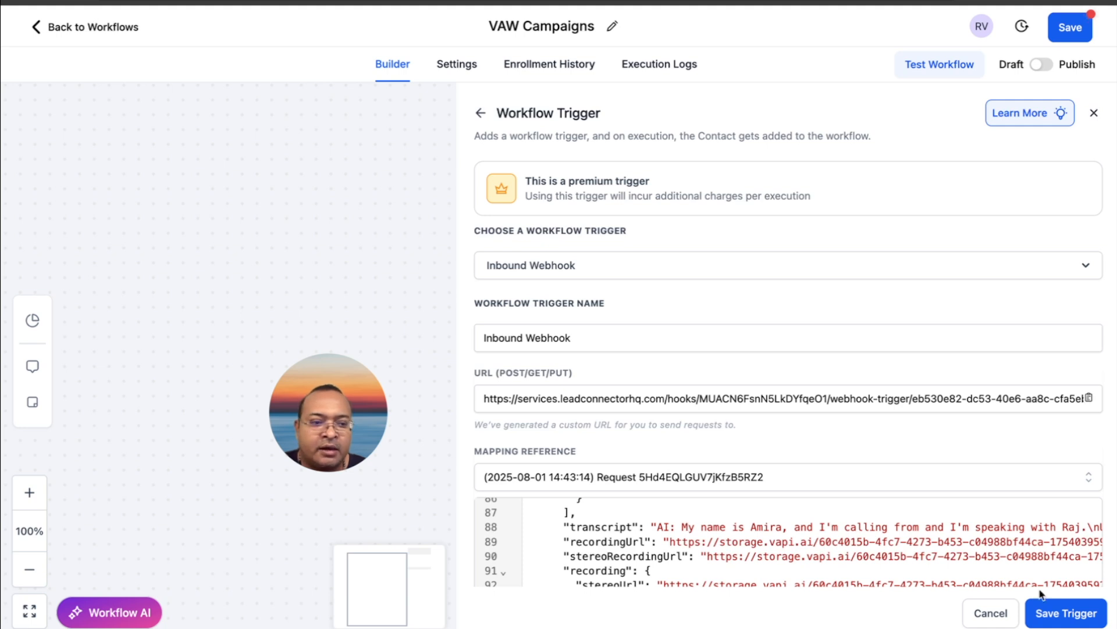
Save the Inbound Webhook trigger and add a First Name field to the Create Contact action
click(1066, 612)
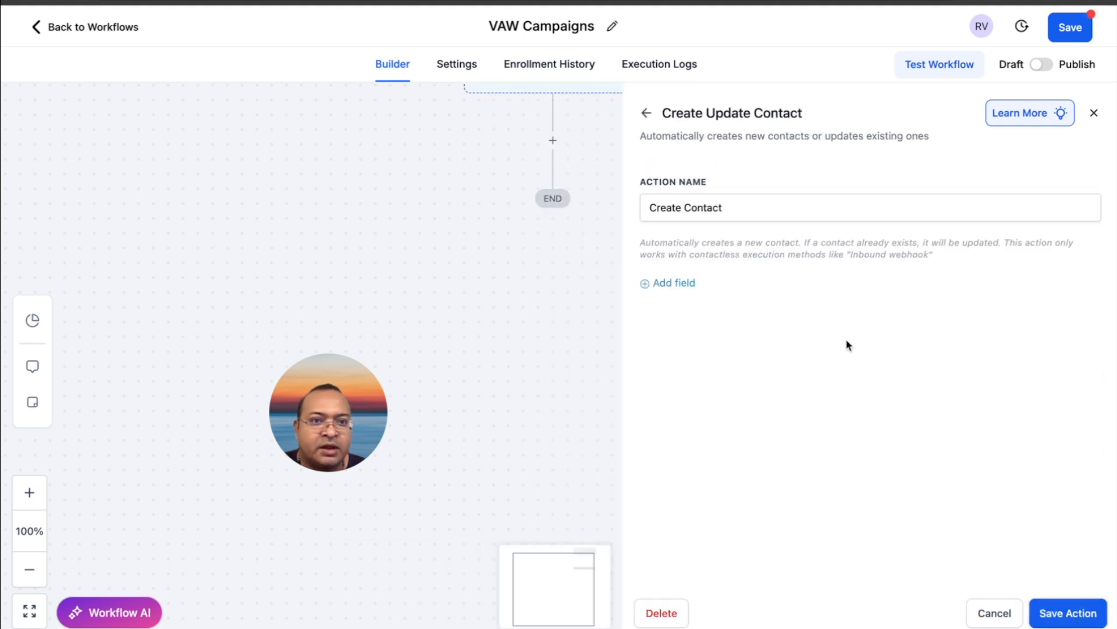
click(783, 205)
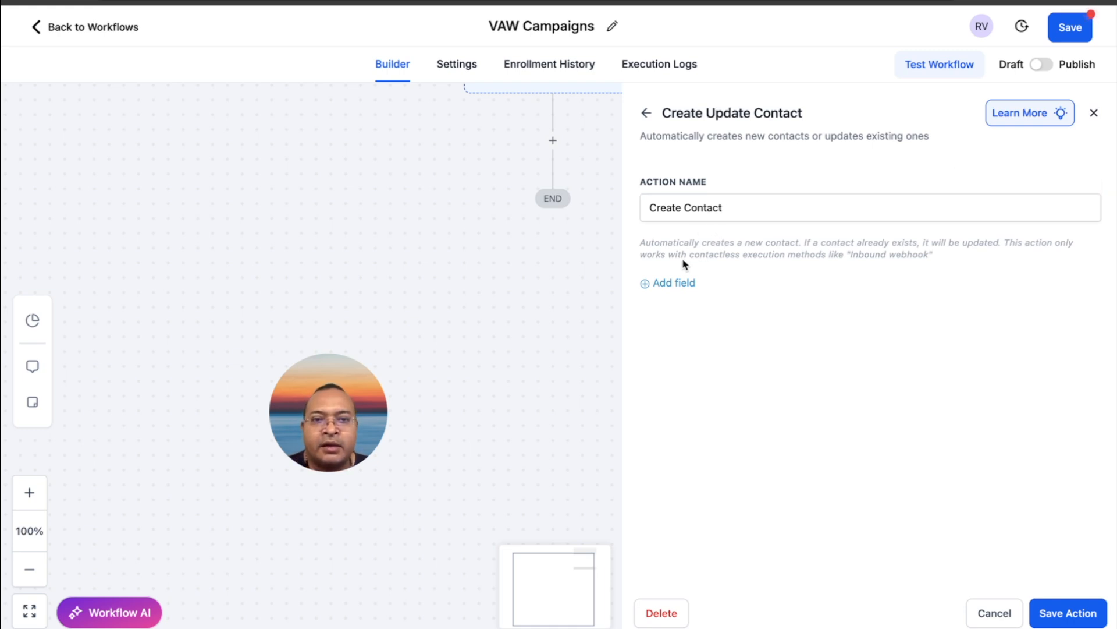
click(675, 283)
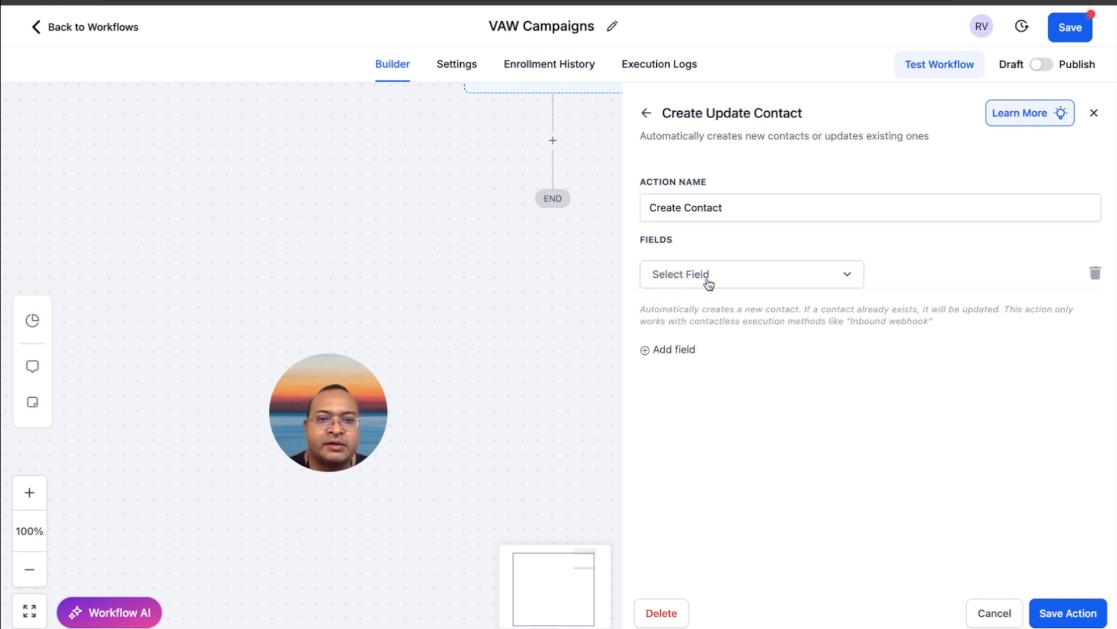
click(707, 279)
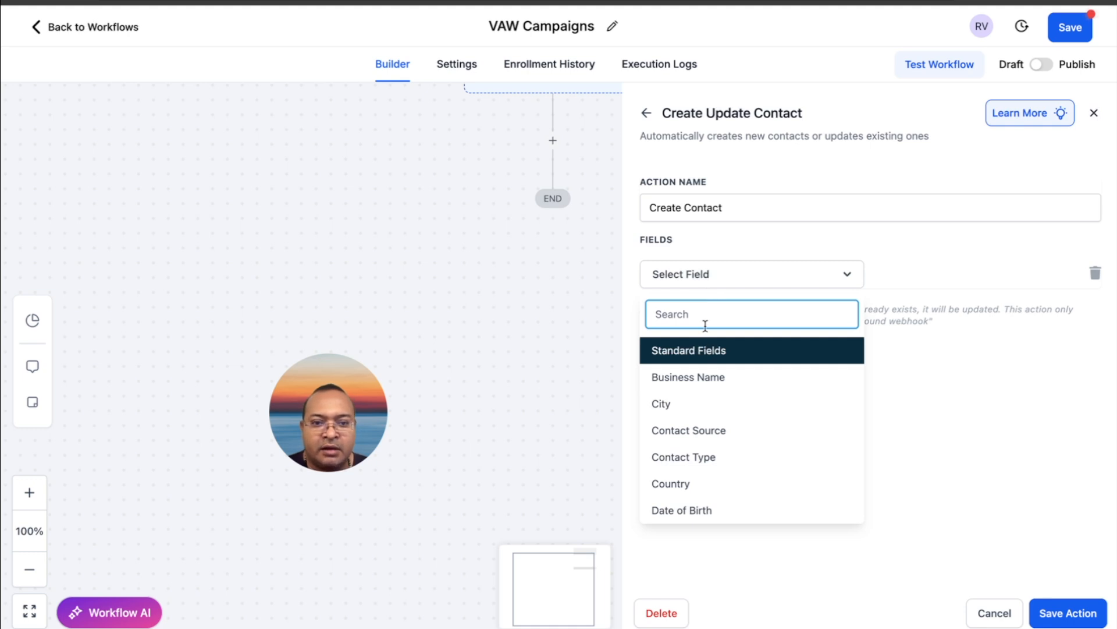
text(first)
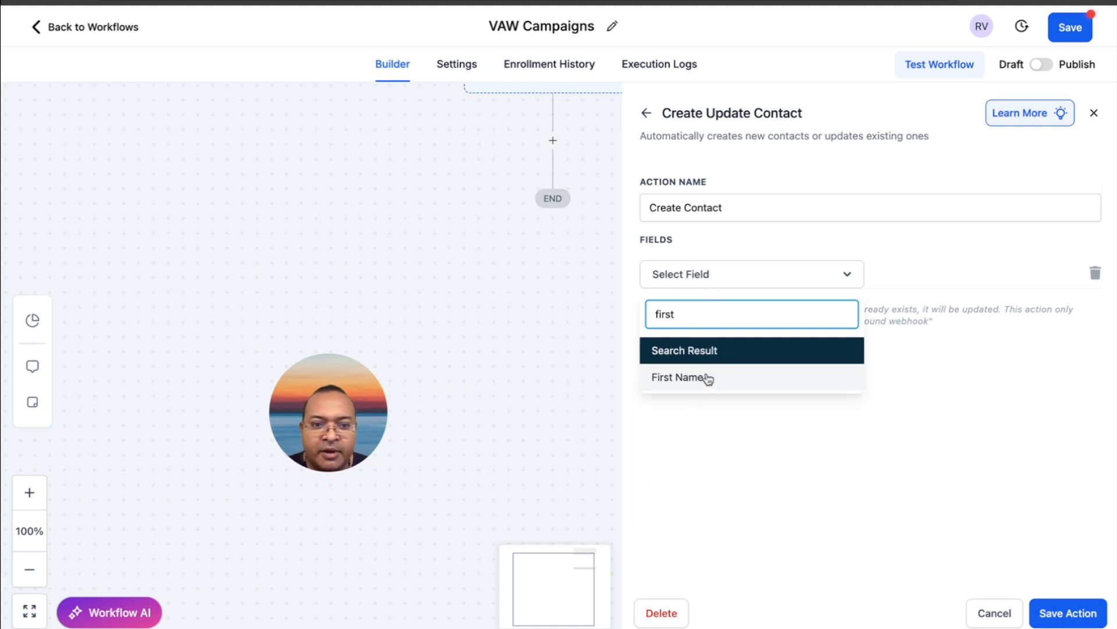
click(707, 377)
Map the First Name field to the inbound webhook trigger's message customer name value
click(892, 283)
click(1038, 274)
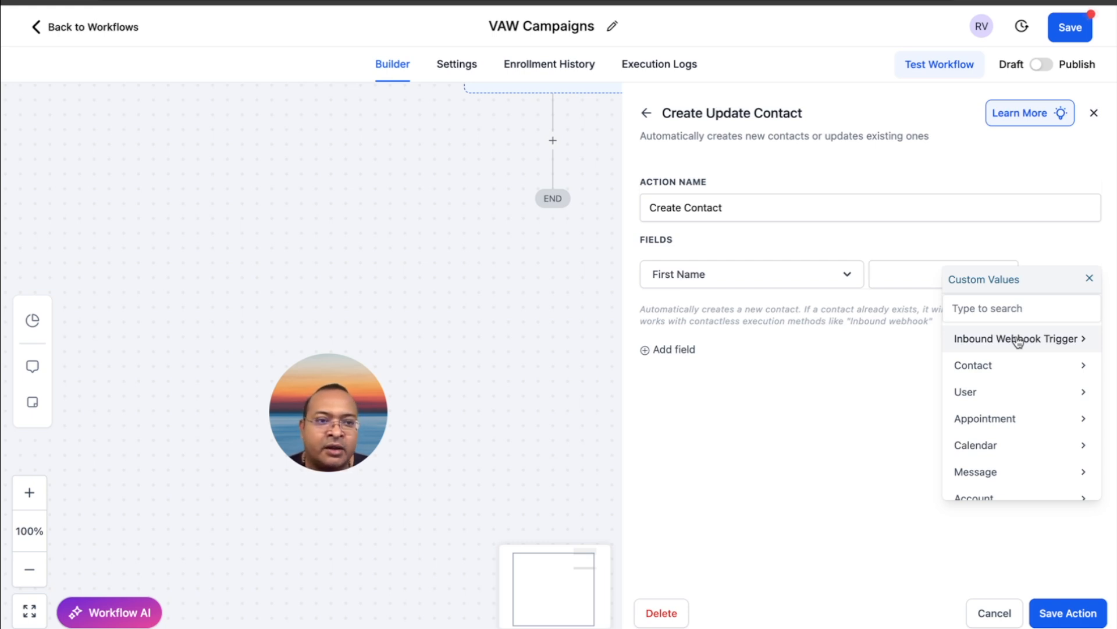
click(1062, 341)
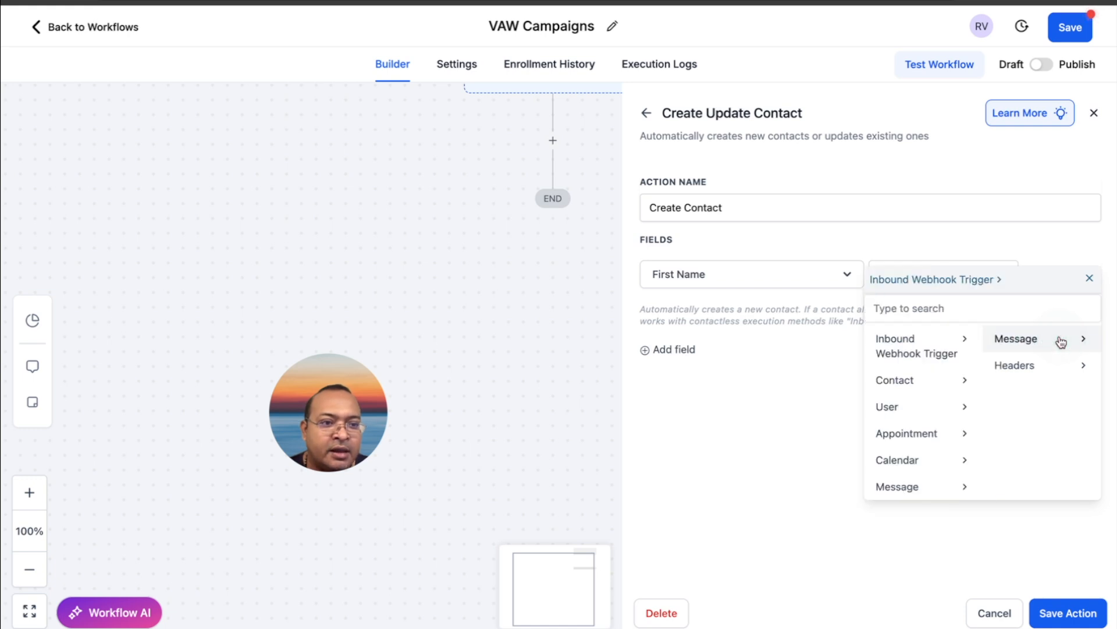
click(1051, 340)
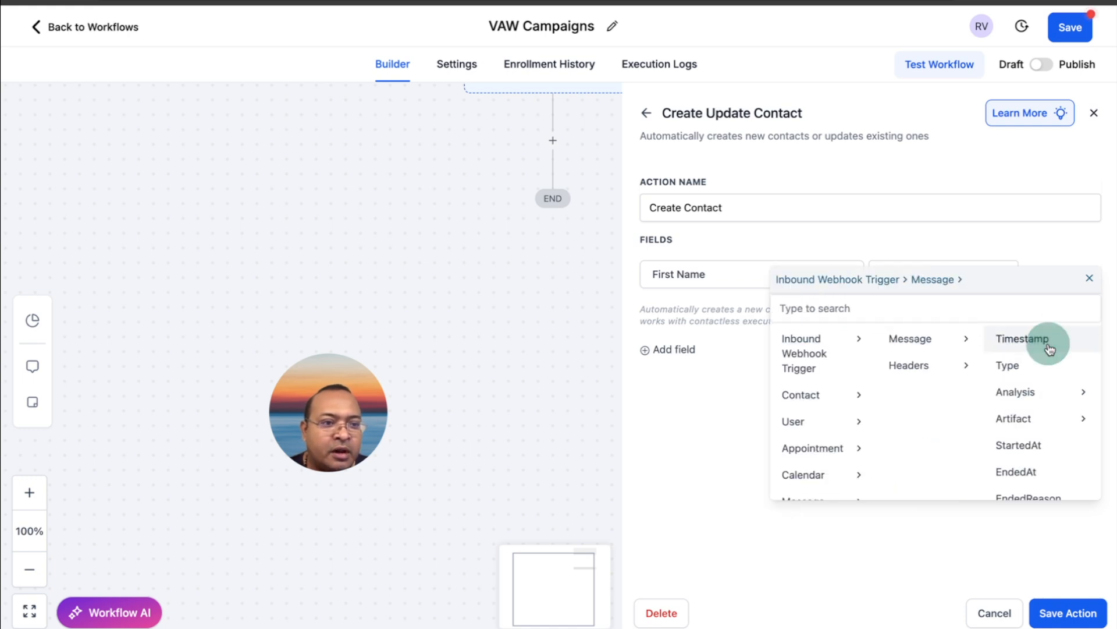
scroll(1051, 372, down, 3)
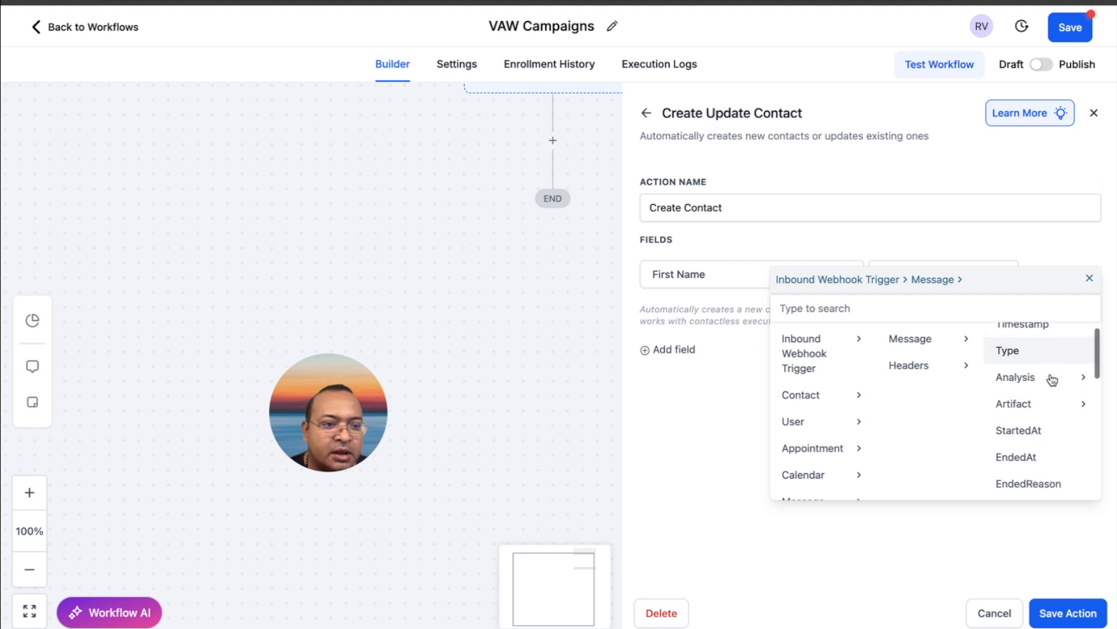
scroll(1052, 379, down, 5)
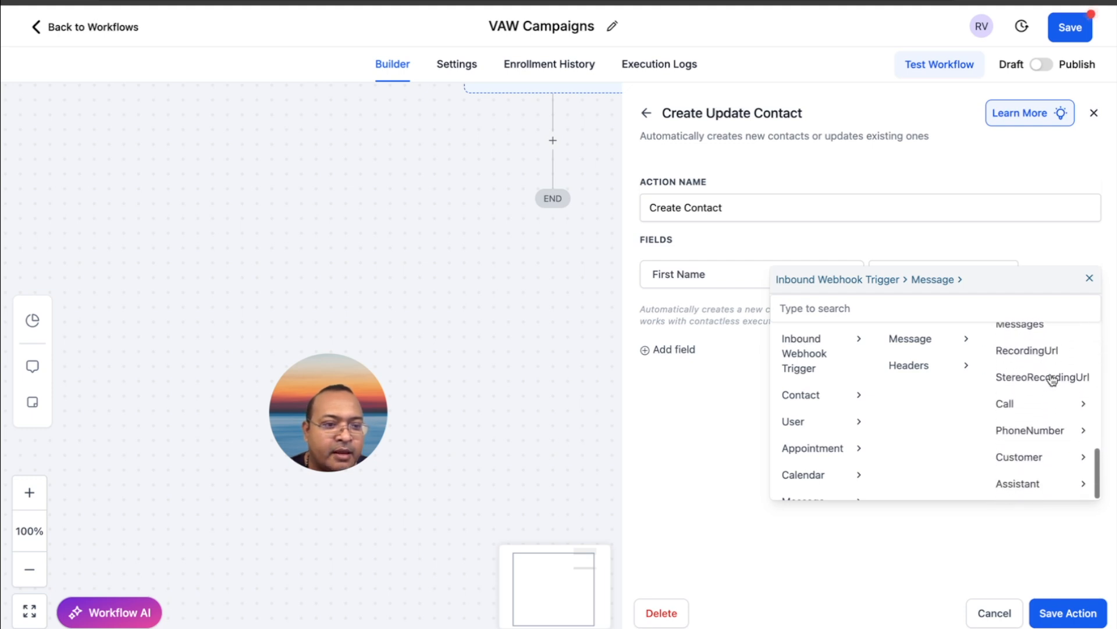
click(1056, 458)
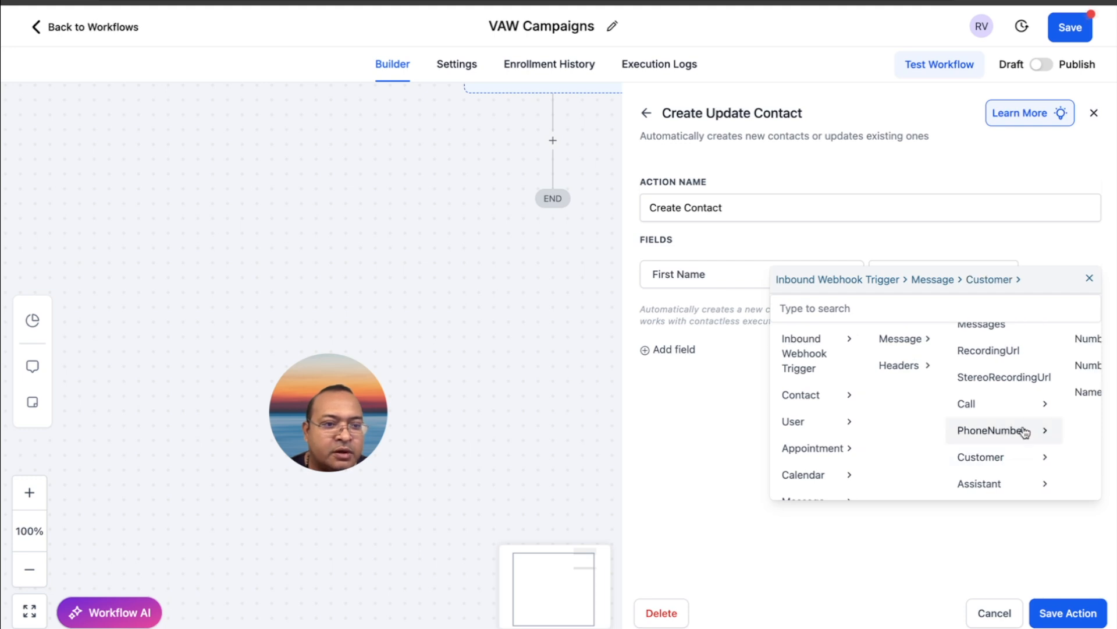
scroll(1025, 430, right, 1)
click(1036, 392)
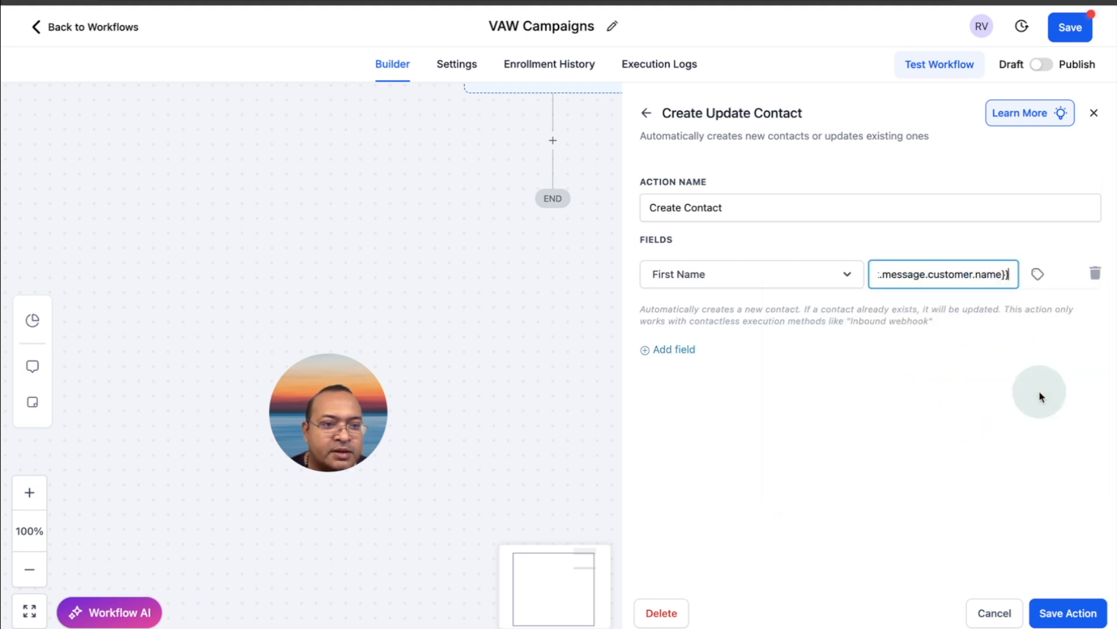
Add a second field to the Create Contact action and set it to Phone
click(679, 350)
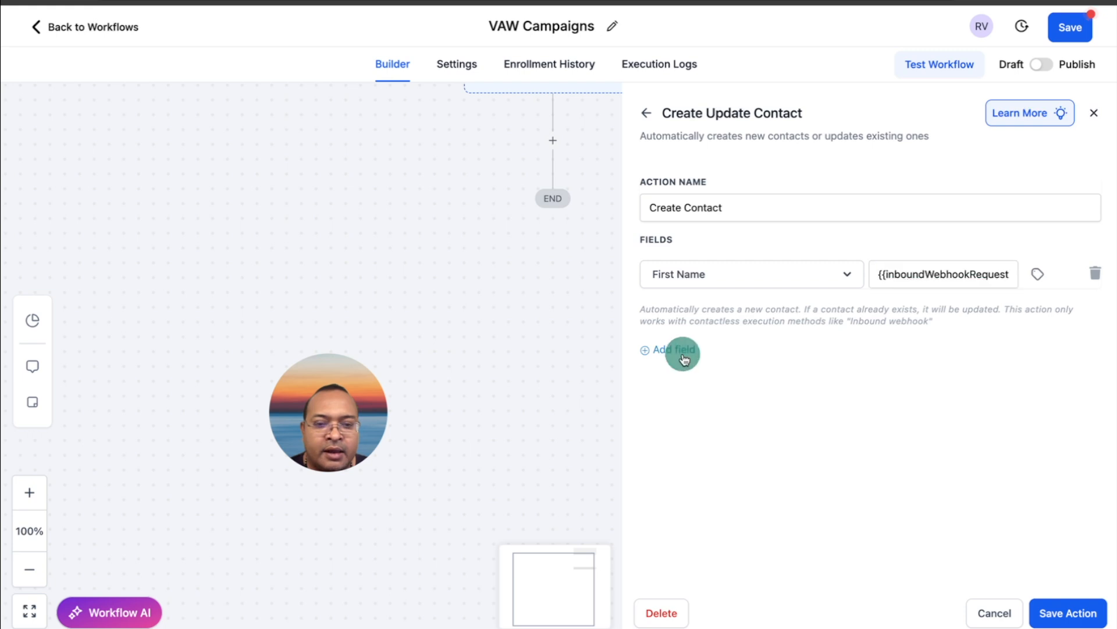
click(721, 321)
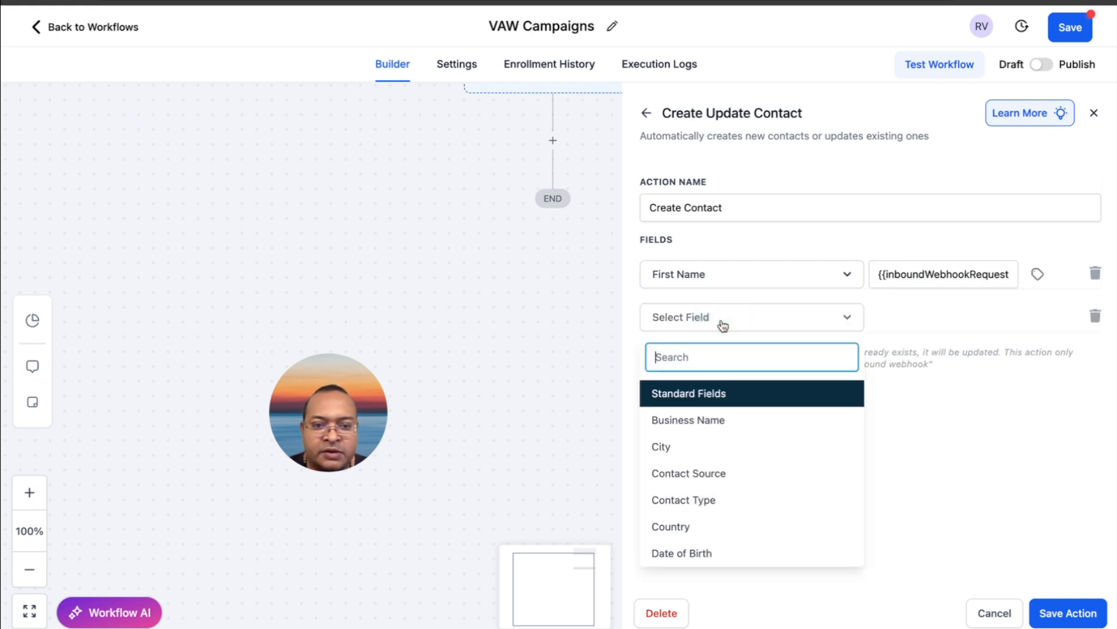
scroll(737, 462, down, 3)
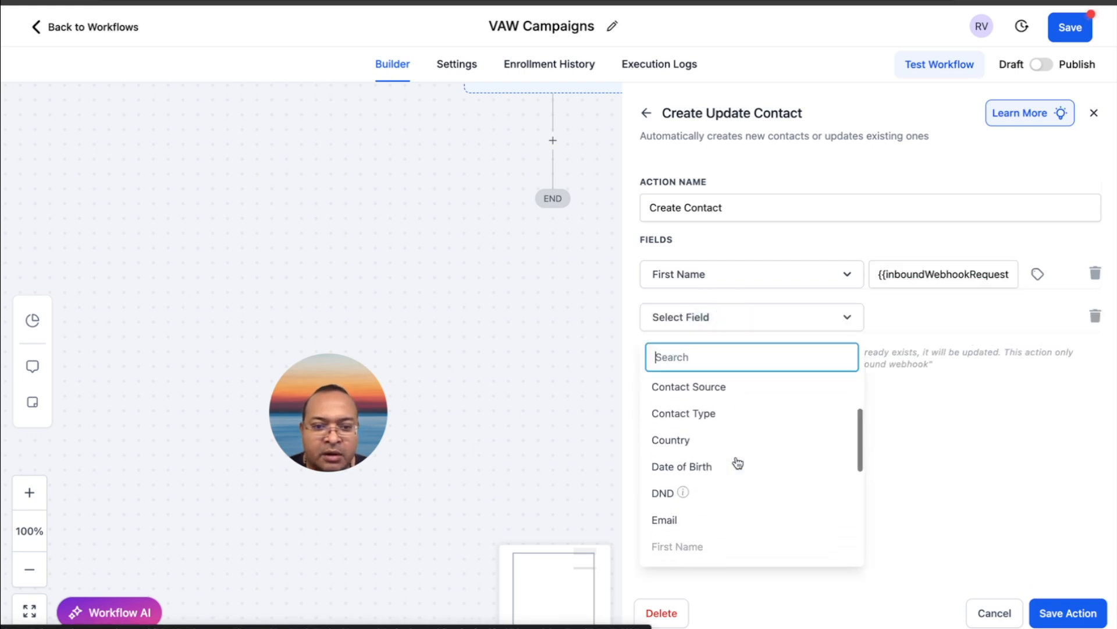
text(num)
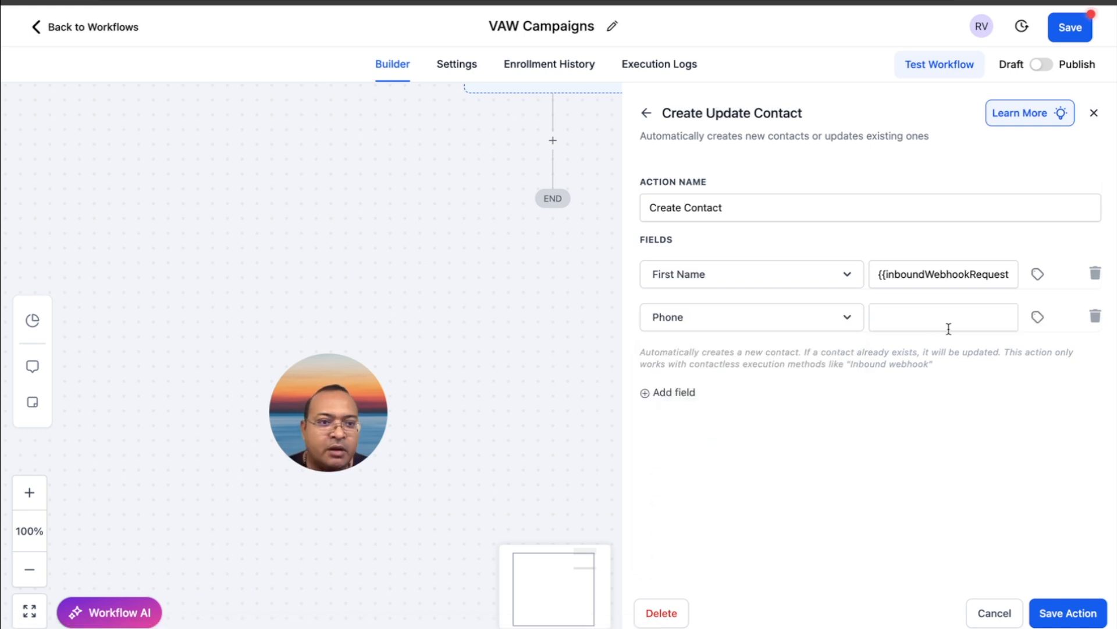
Map the Phone field to the inbound webhook trigger's message PhoneNumber Number value and save the Create Contact action
click(1035, 318)
click(1019, 382)
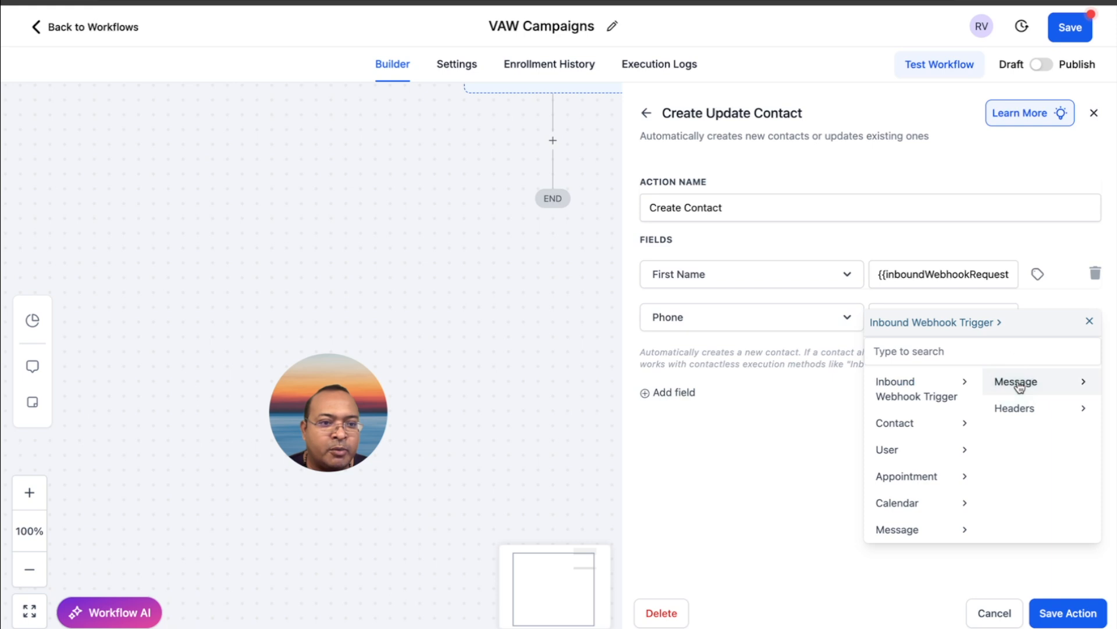
click(1019, 384)
scroll(1036, 442, down, 8)
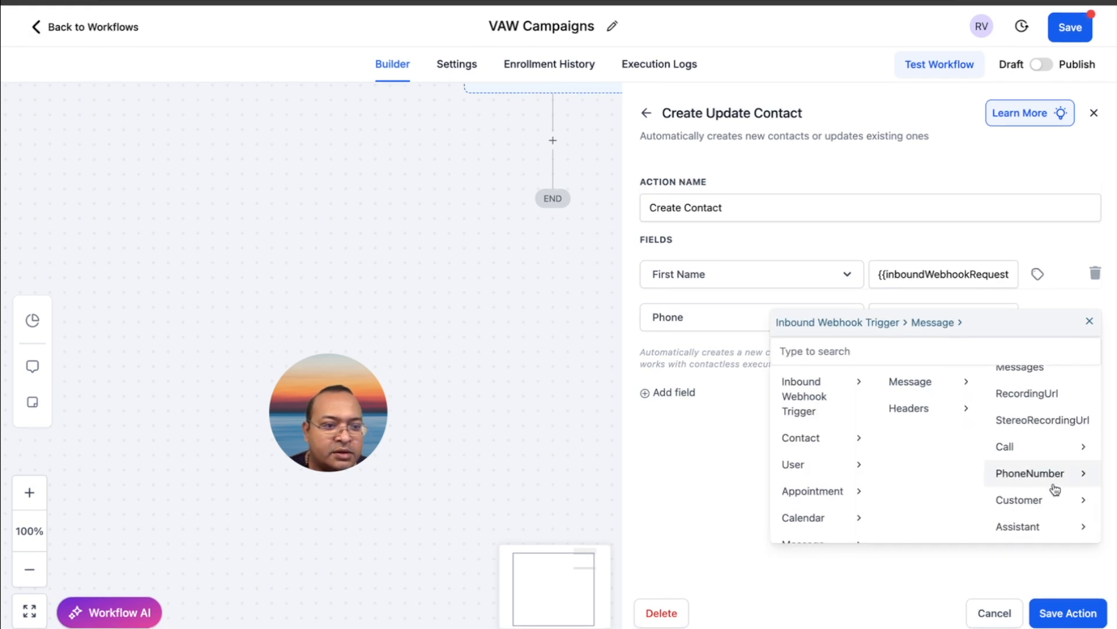
click(1051, 472)
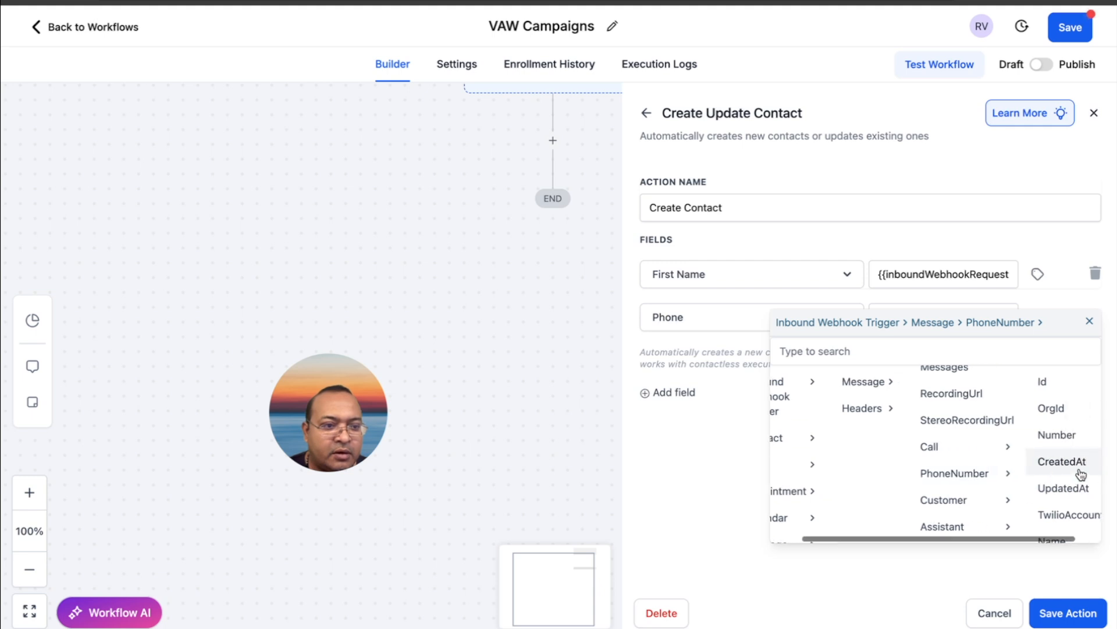
click(1053, 434)
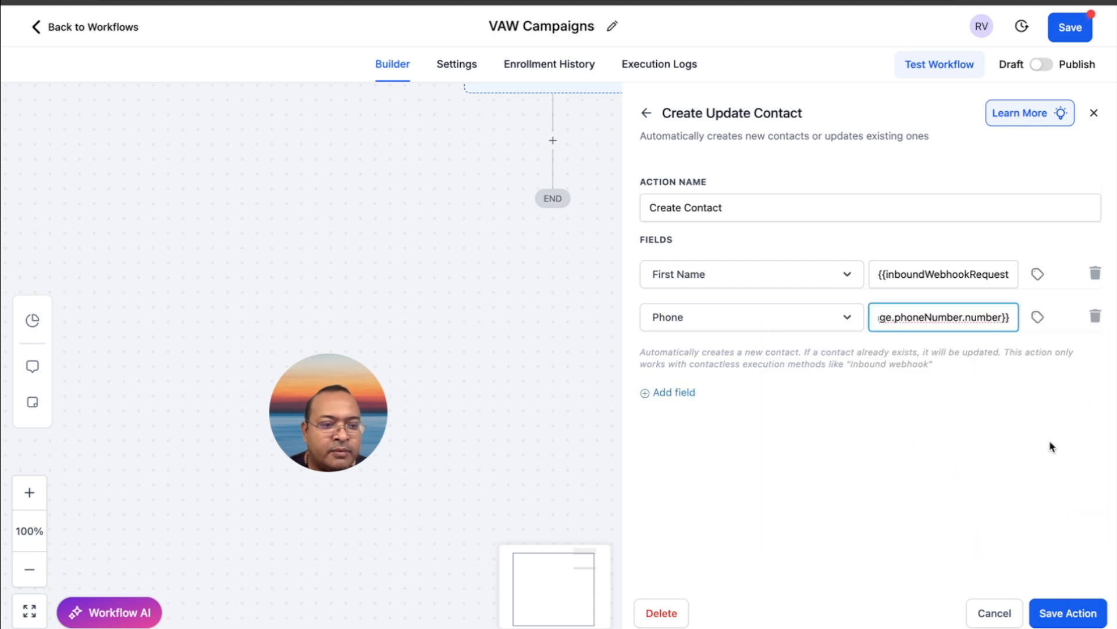
click(1069, 611)
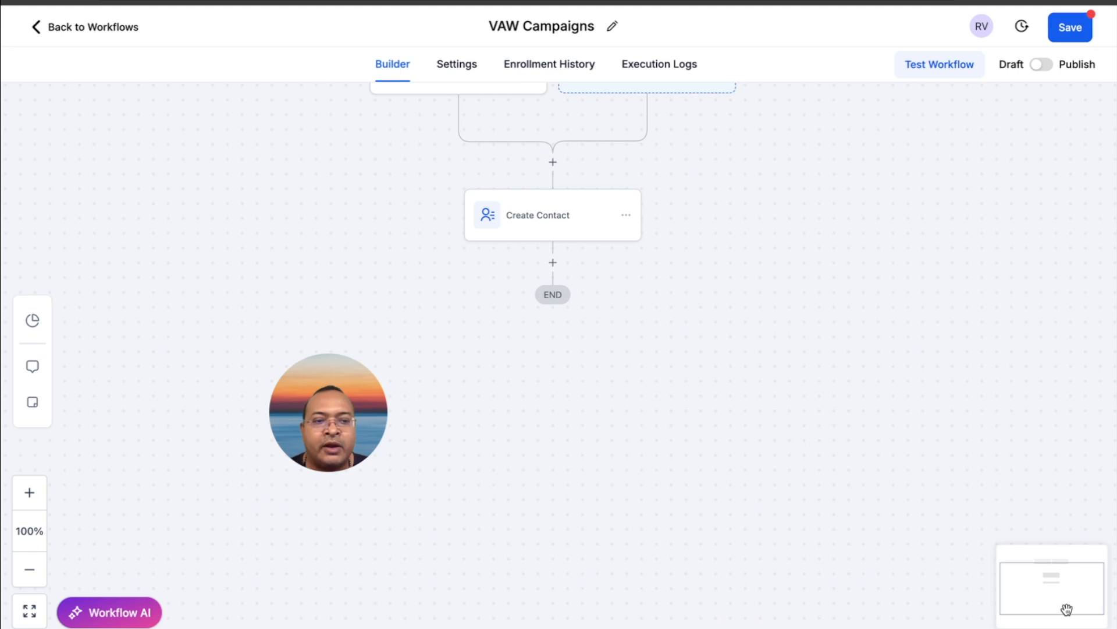